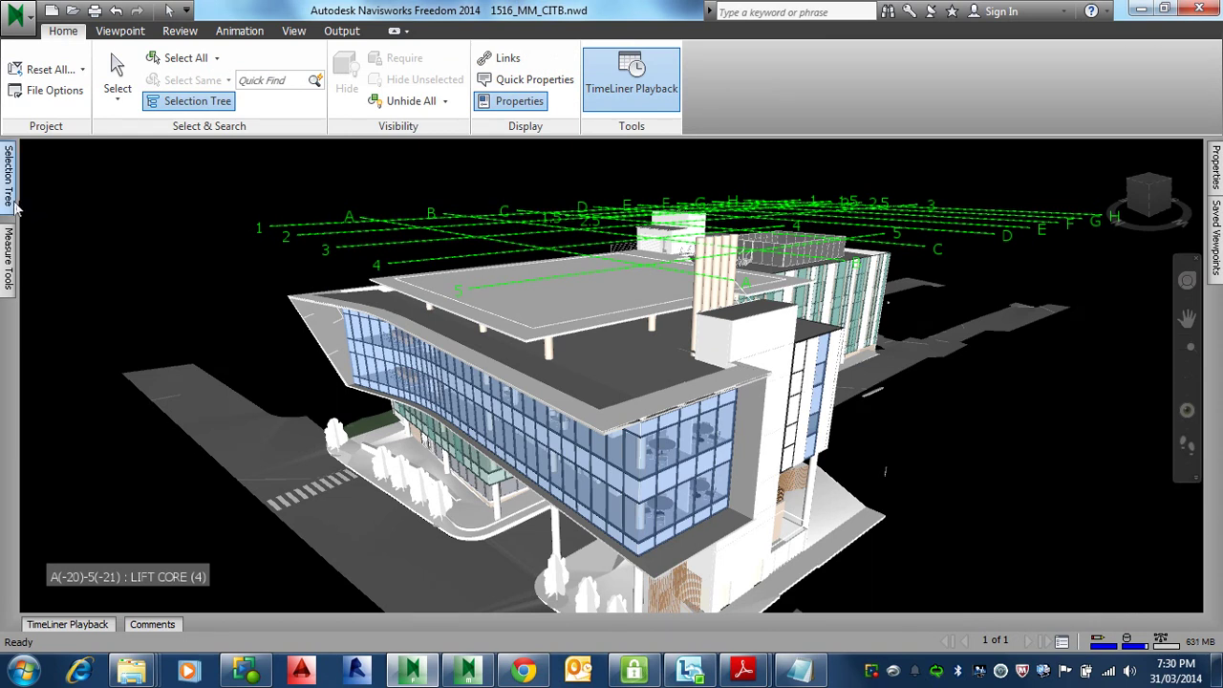
# Activate the Select tool and pick several individual blue glass panels along the curved facade
pyautogui.moveTo(10, 194)
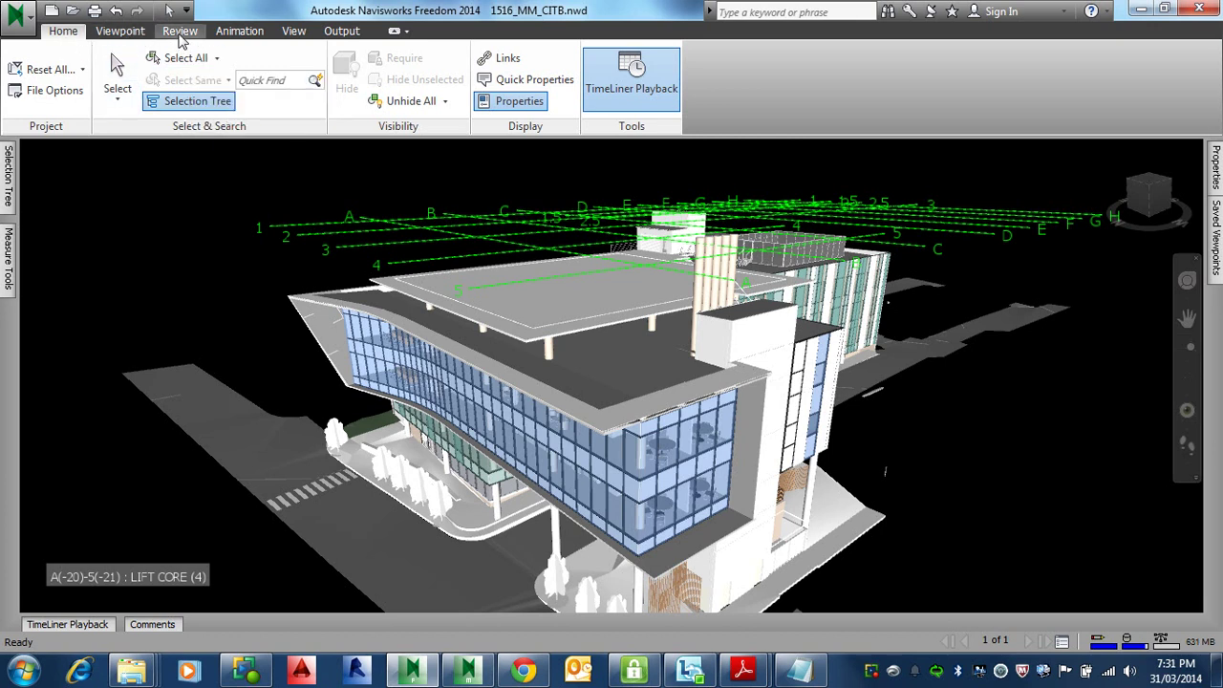
pyautogui.click(118, 99)
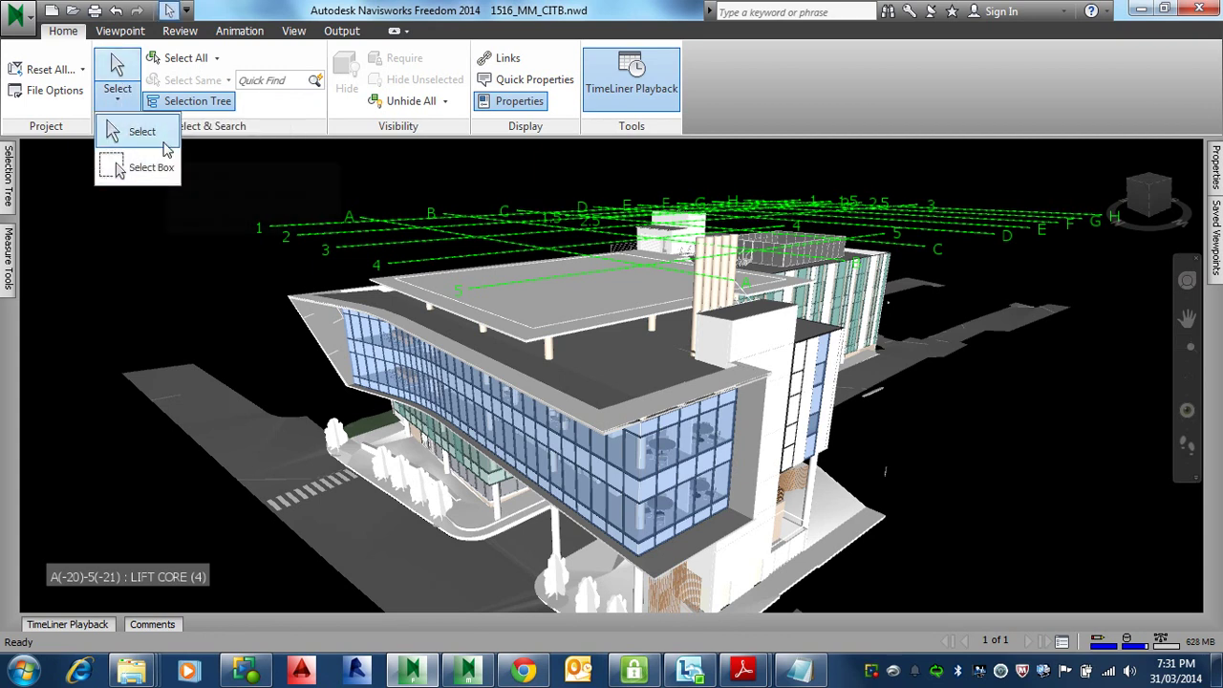
pyautogui.click(157, 134)
pyautogui.click(452, 387)
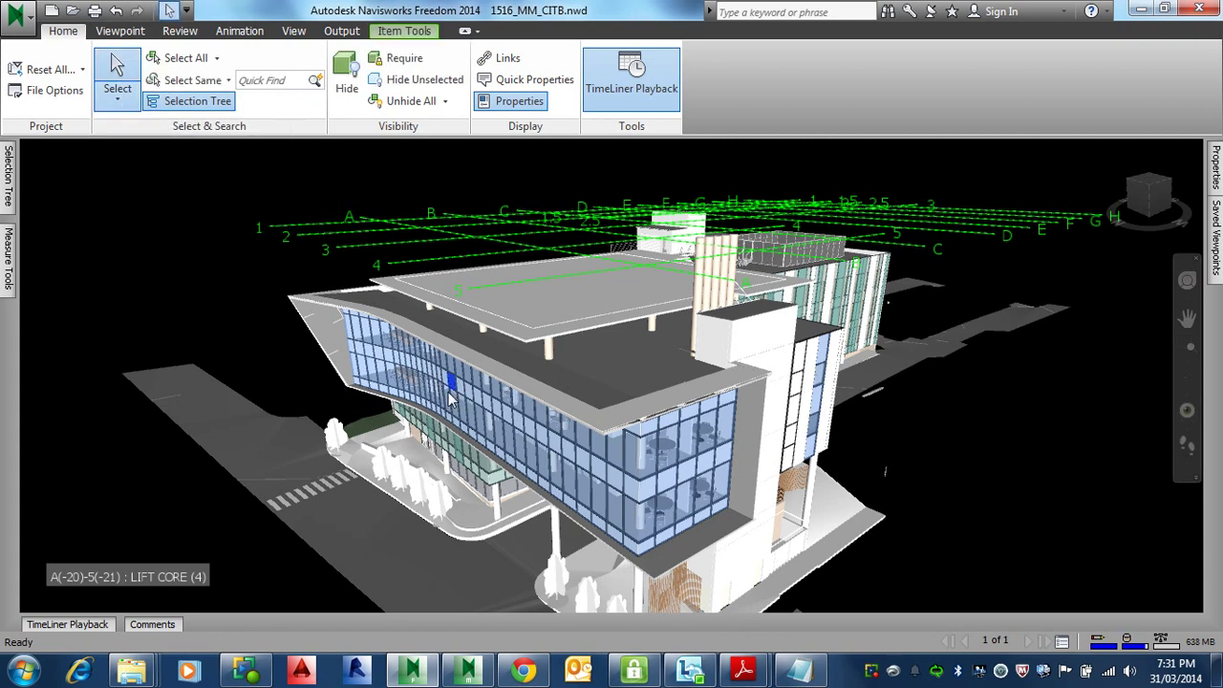
pyautogui.click(473, 392)
pyautogui.click(497, 408)
pyautogui.click(532, 431)
# Keep the Properties window open, widen it, and show the selected glass panel's Revit Material properties
pyautogui.moveTo(1215, 167)
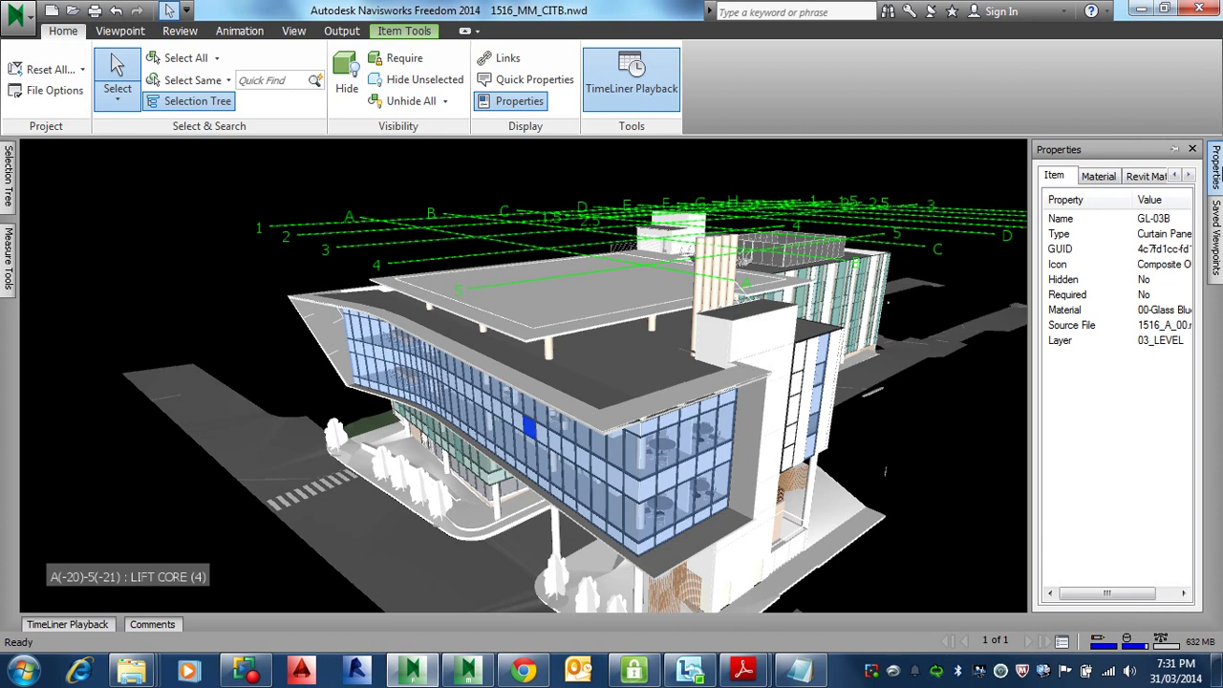
pyautogui.click(1174, 149)
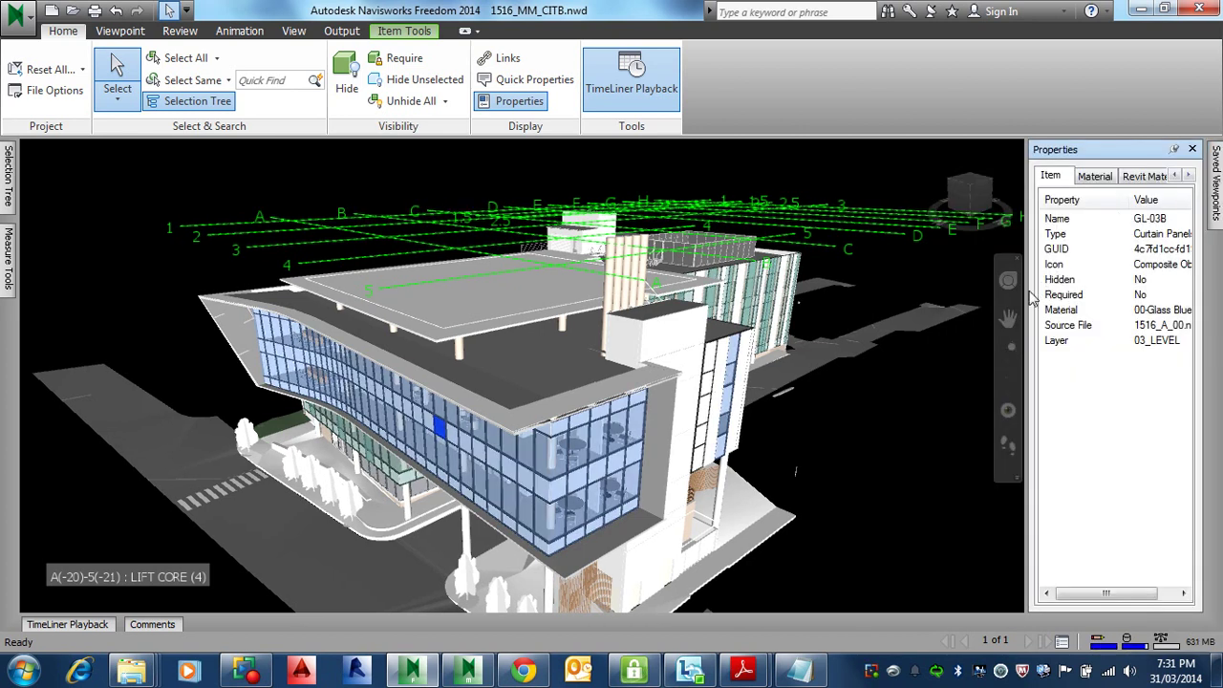
pyautogui.moveTo(1027, 285); pyautogui.dragTo(929, 284)
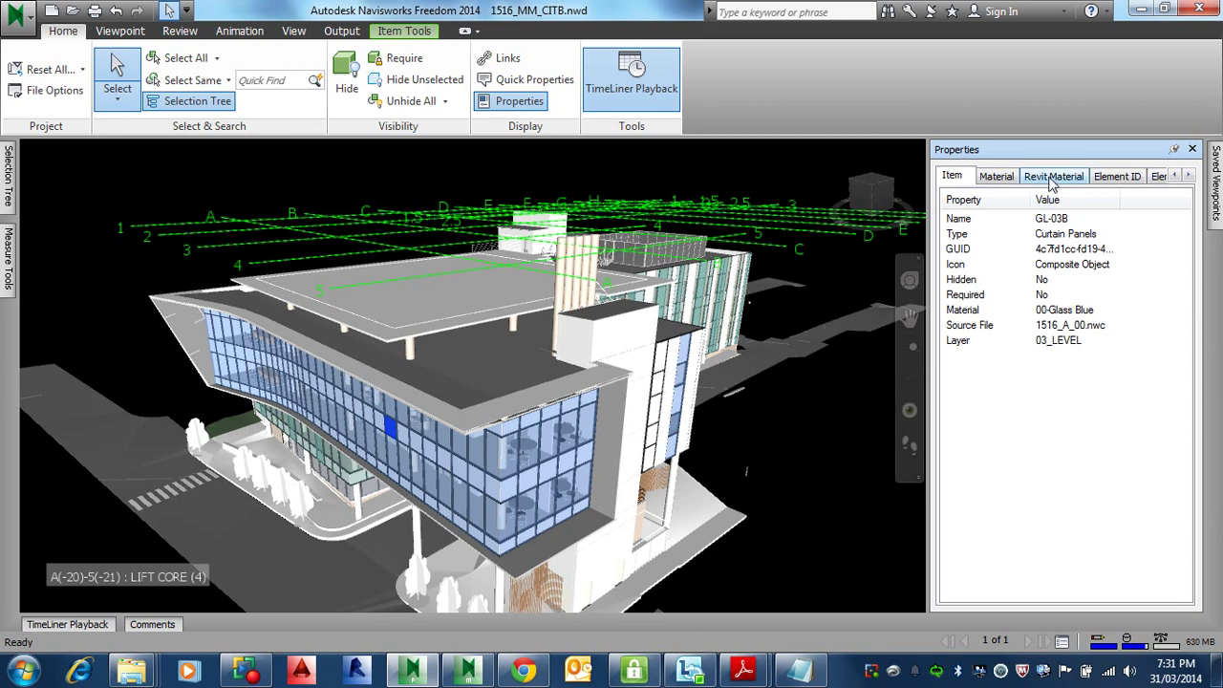
pyautogui.click(1055, 181)
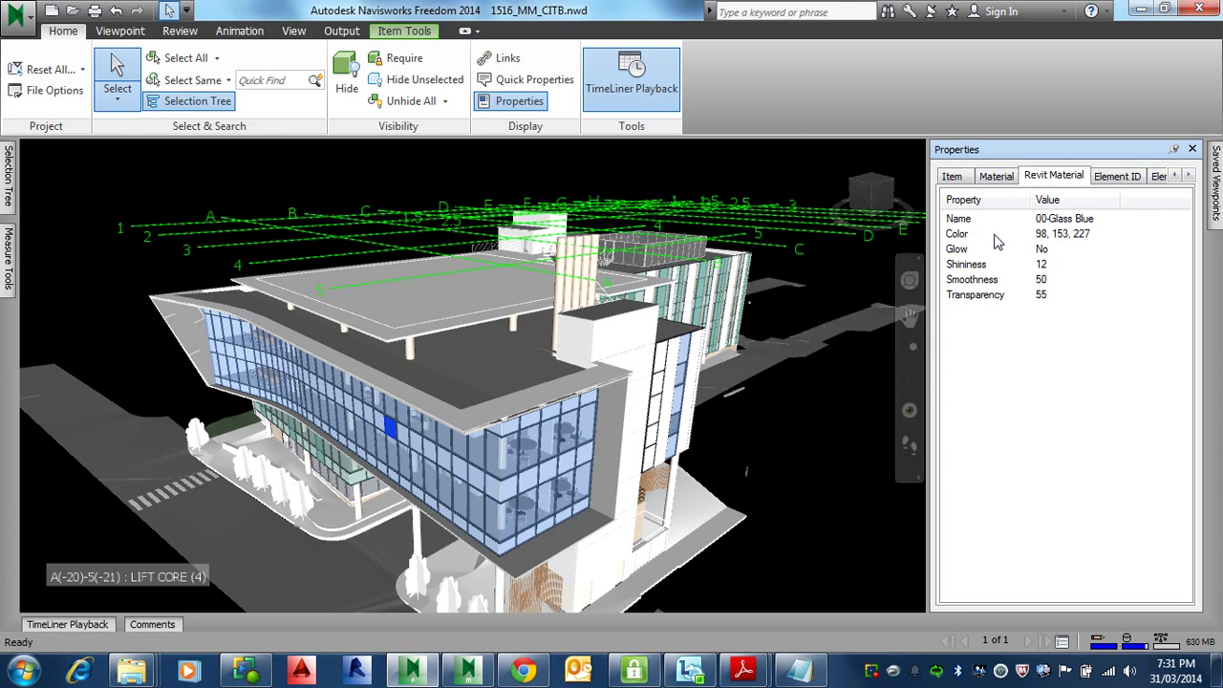
# Examine the properties of the helipad floor, including its Phase Created data, then those of a street tree and a corner glass panel
pyautogui.click(466, 330)
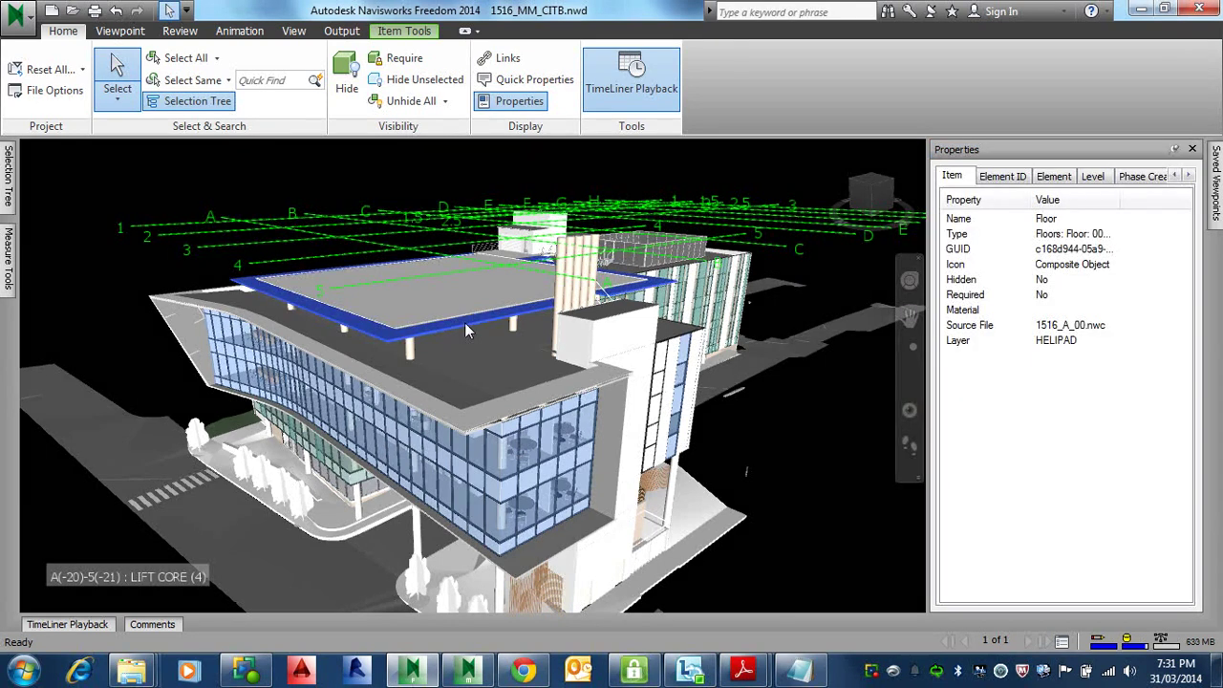
pyautogui.click(1013, 179)
pyautogui.click(952, 176)
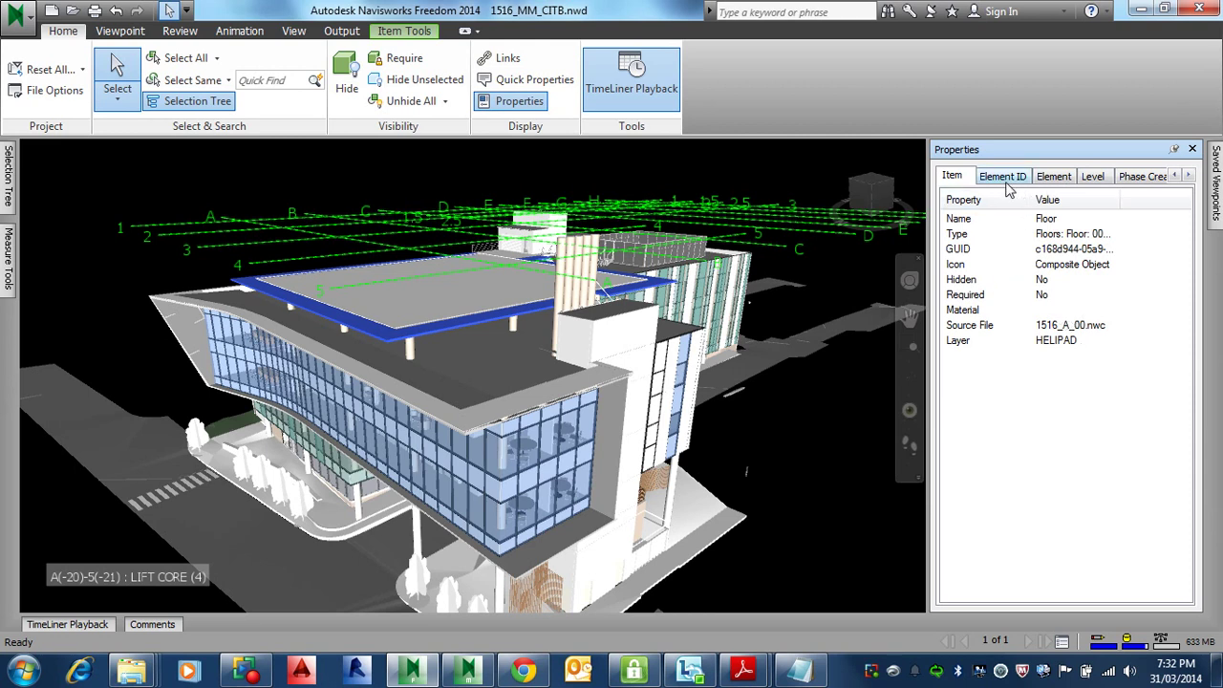
pyautogui.click(1152, 178)
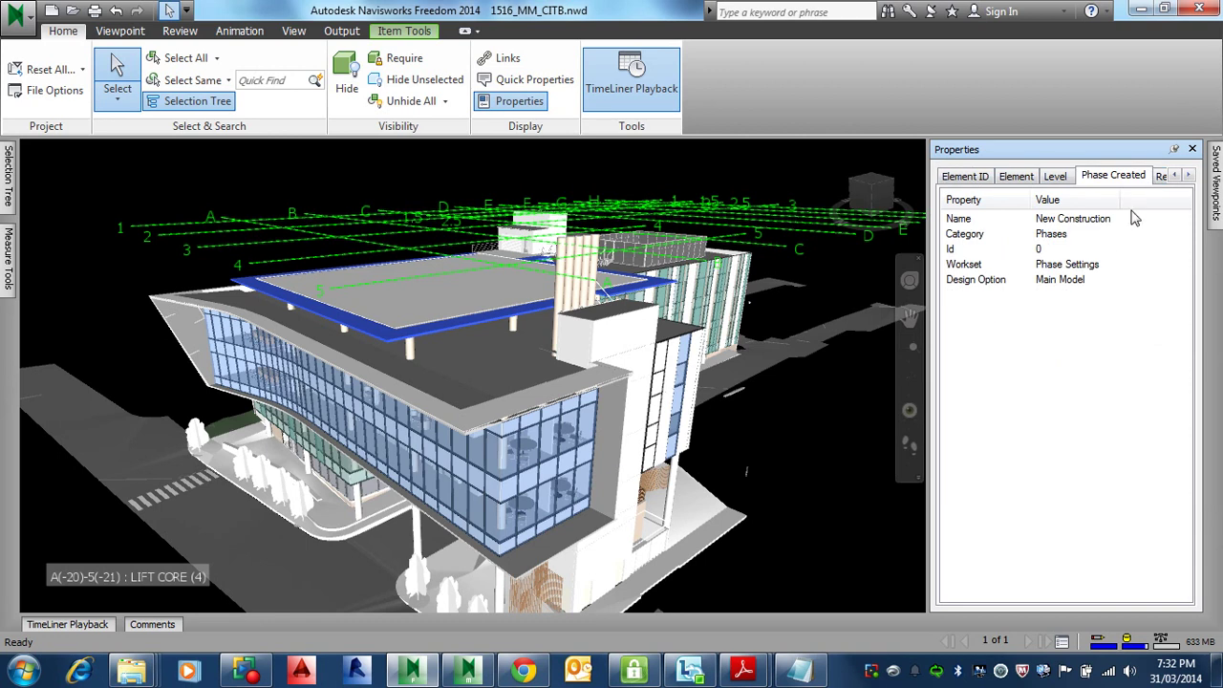
pyautogui.click(1188, 177)
pyautogui.click(1189, 177)
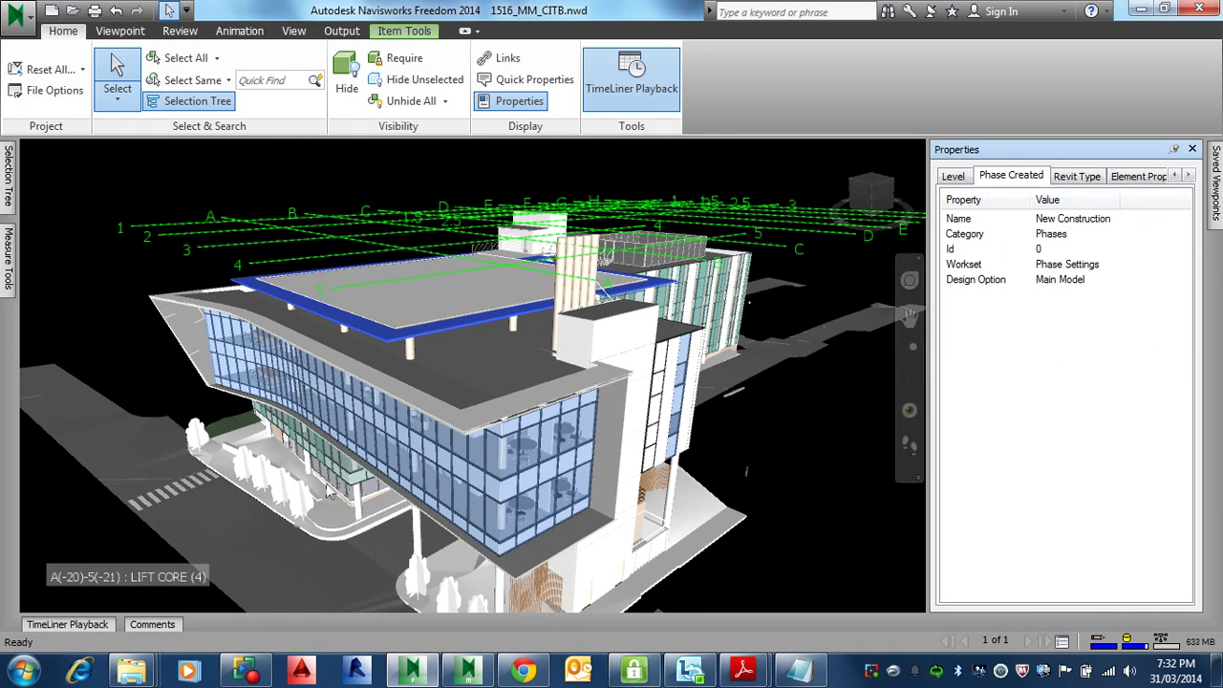
pyautogui.click(265, 492)
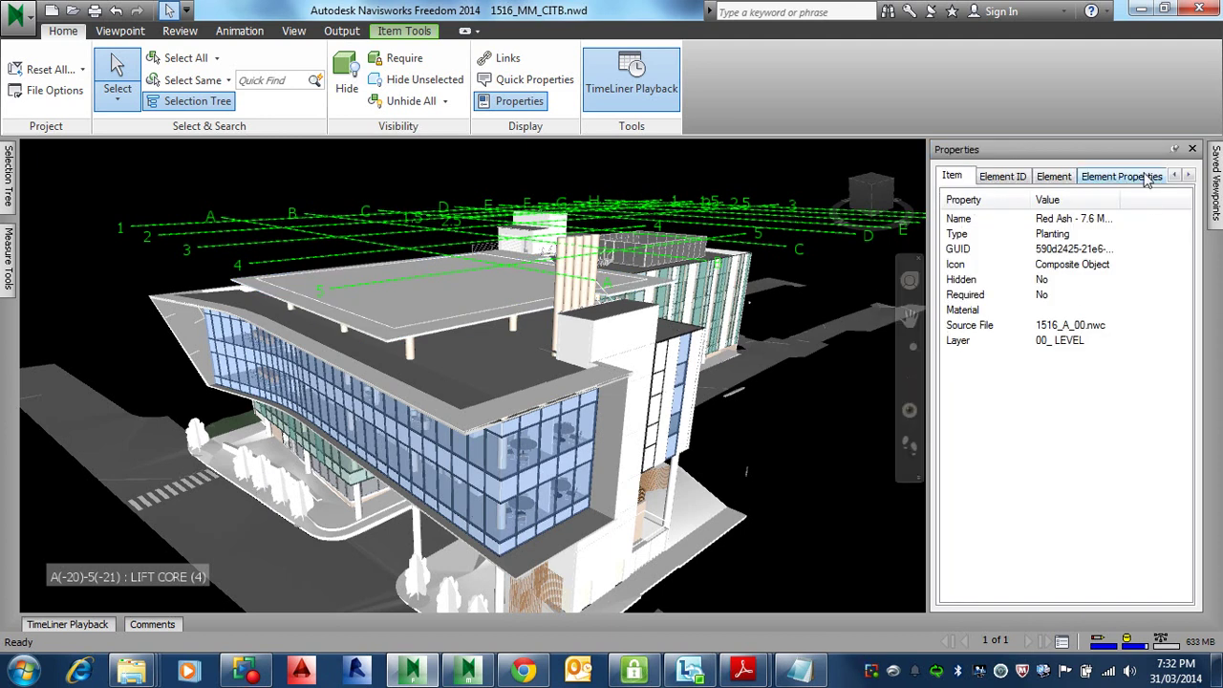
pyautogui.click(532, 447)
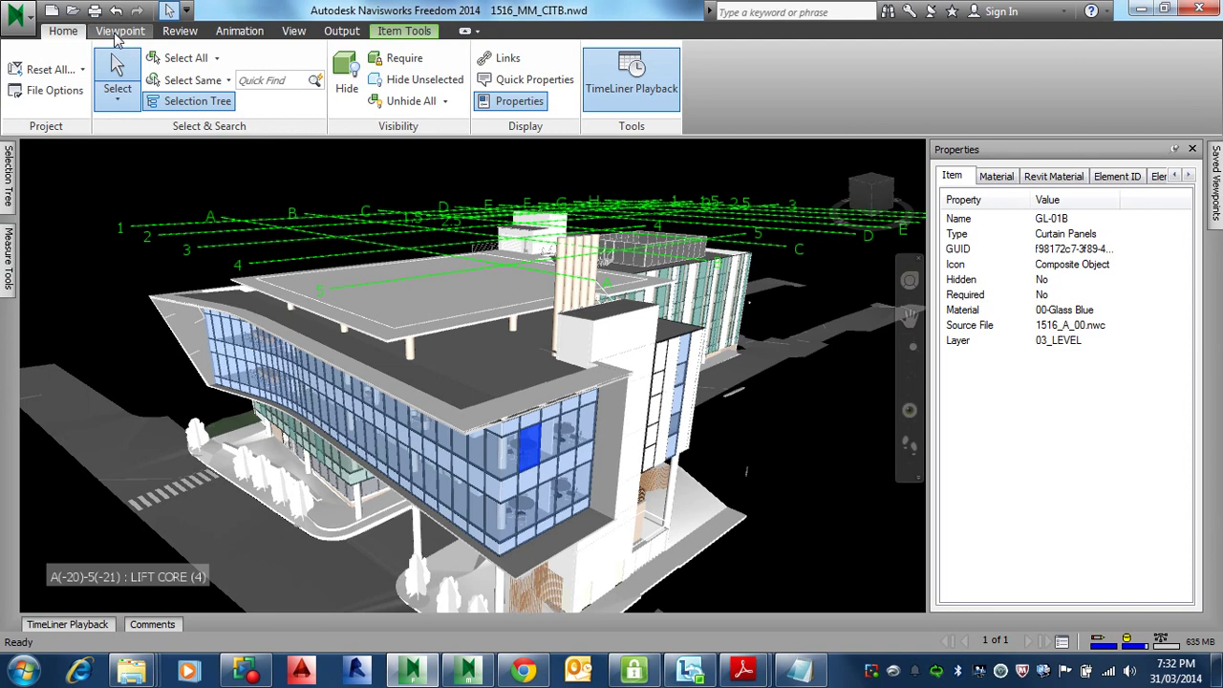
# Look over the Select Same options for the corner glass panel and hide the Selection Tree
pyautogui.click(229, 82)
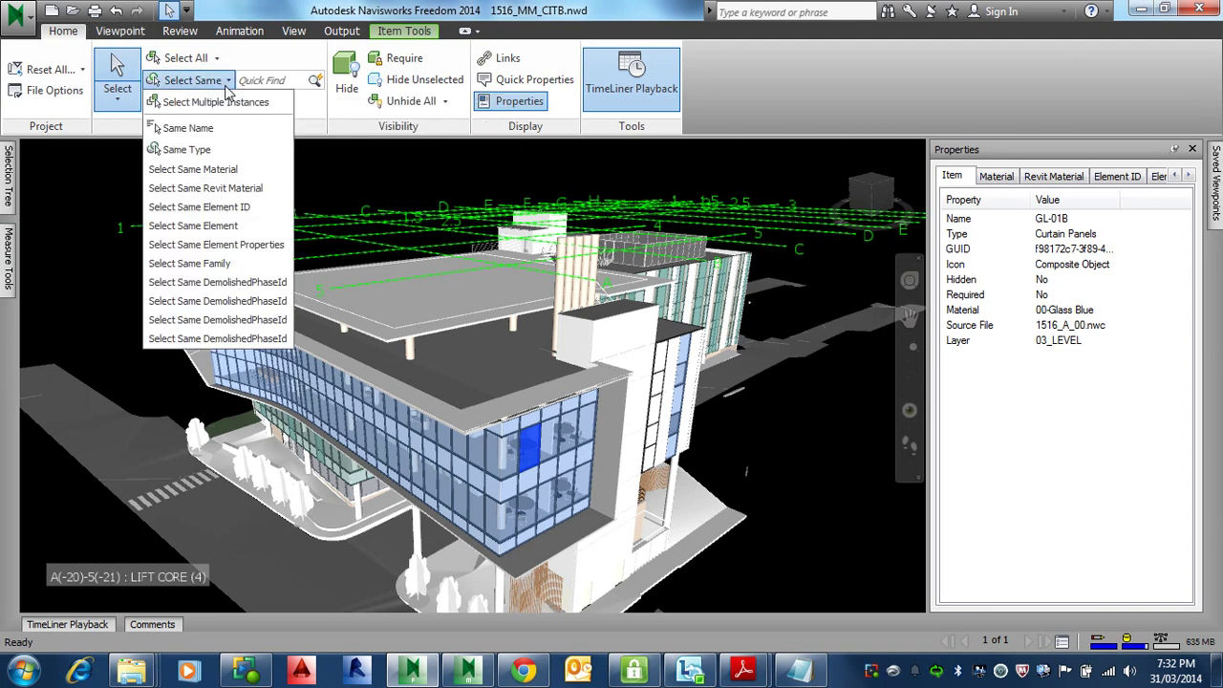
pyautogui.click(228, 82)
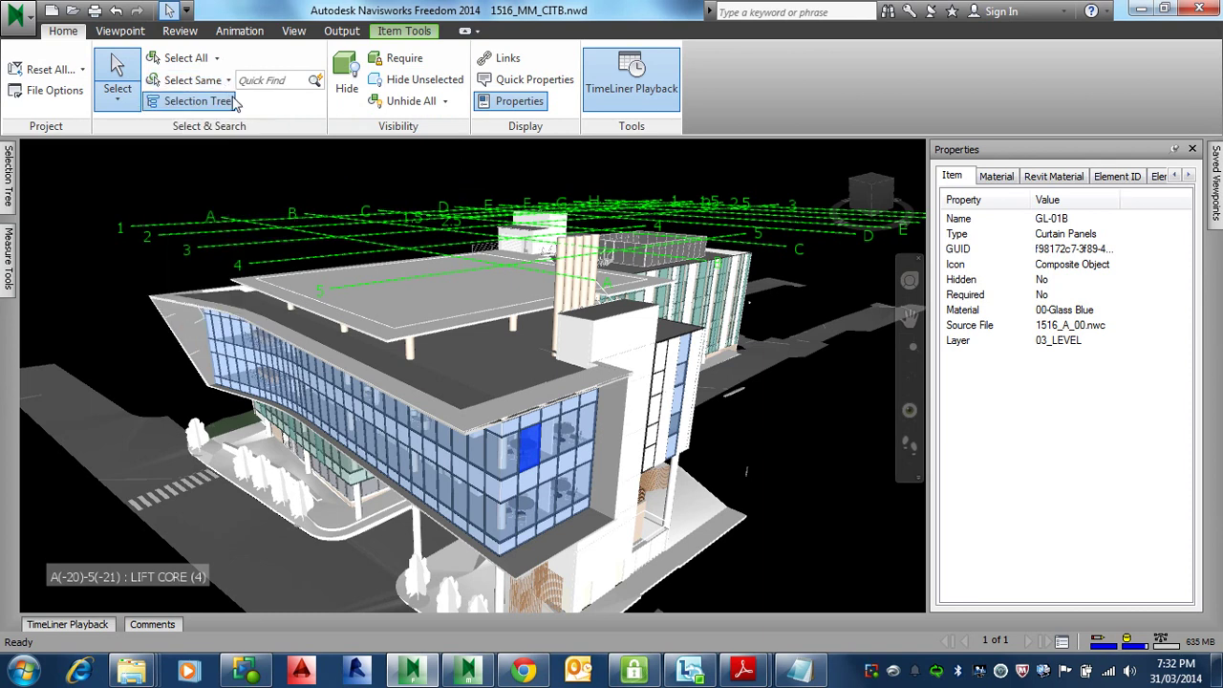
pyautogui.click(217, 104)
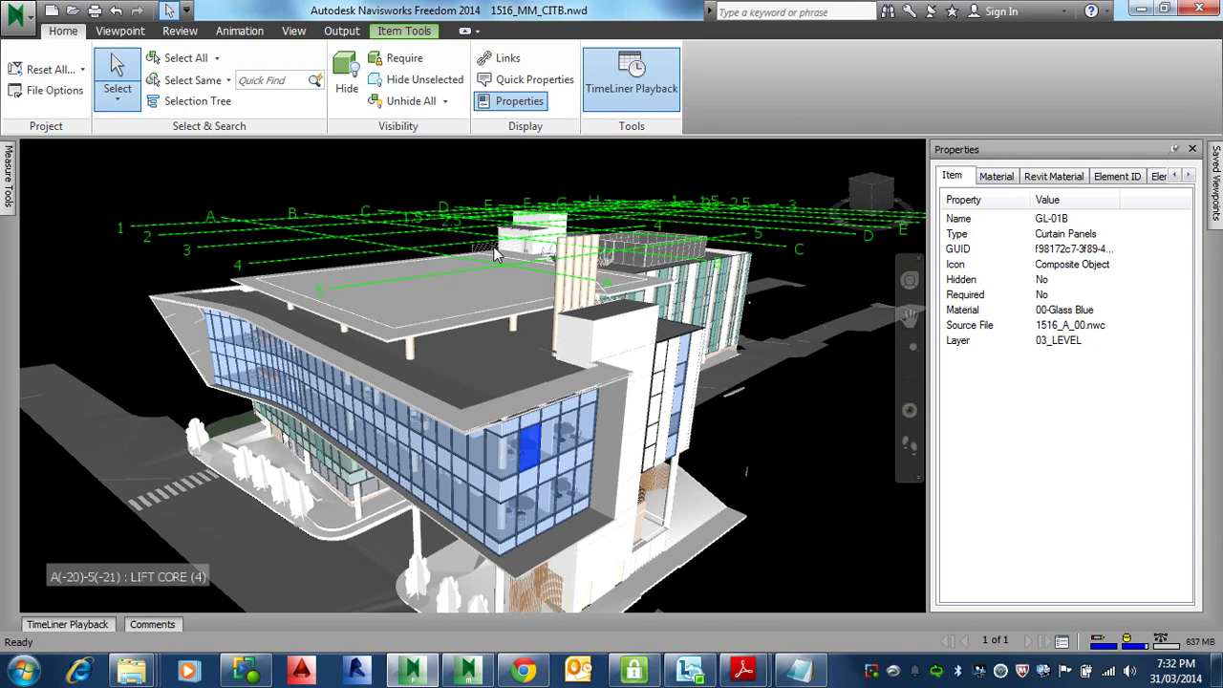
# Switch to Chrome to view the Navisworks Freedom - CITB Course folder in Autodesk 360
pyautogui.click(535, 674)
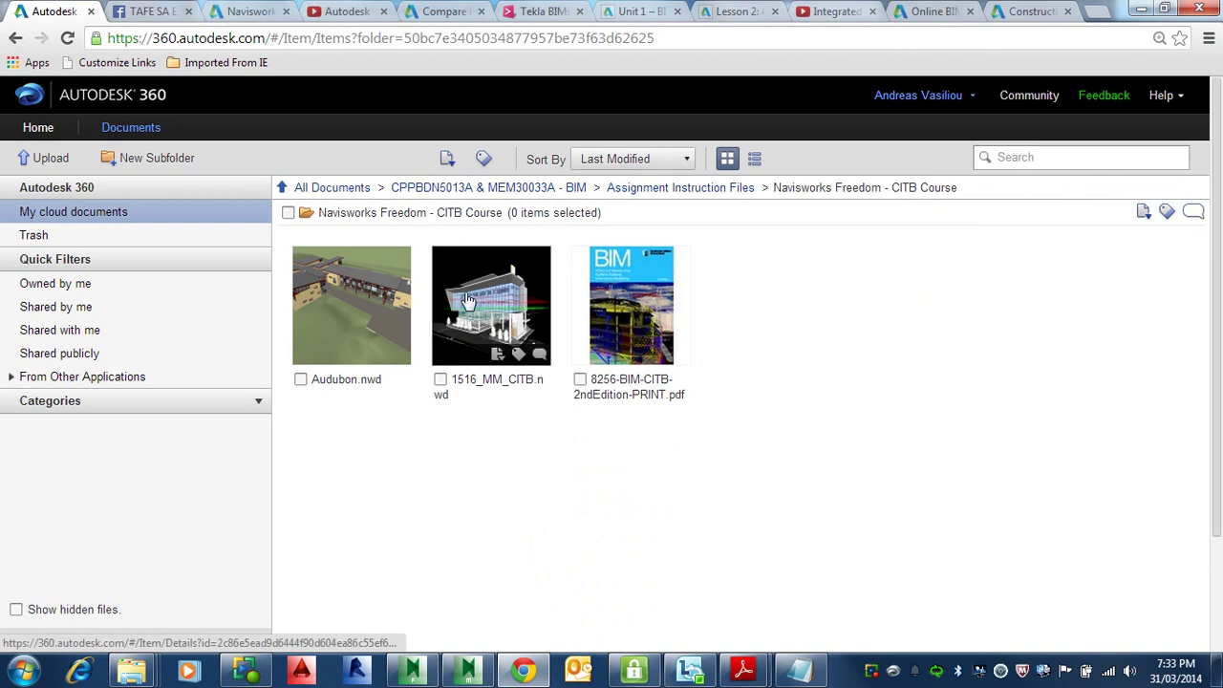
pyautogui.rightClick(871, 671)
pyautogui.click(756, 603)
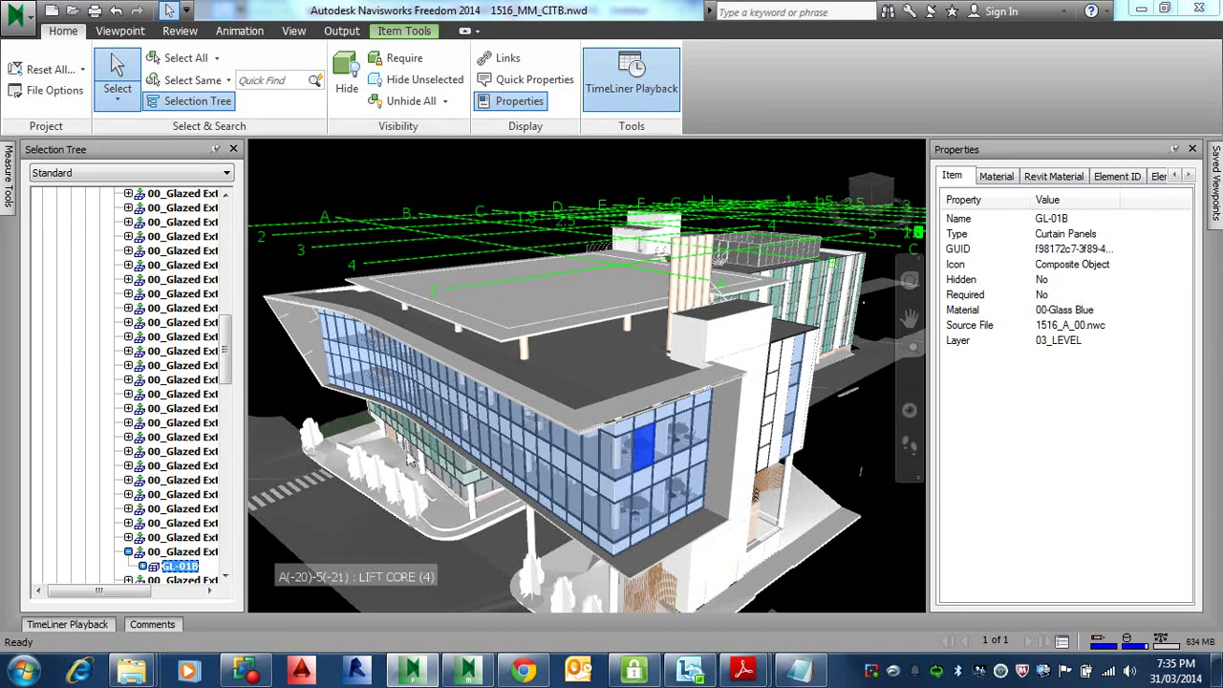
# Select a glass panel on the curved facade, expand its GL-01B entry in the Selection Tree, and inspect its 00-Glass Blue solid
pyautogui.click(444, 418)
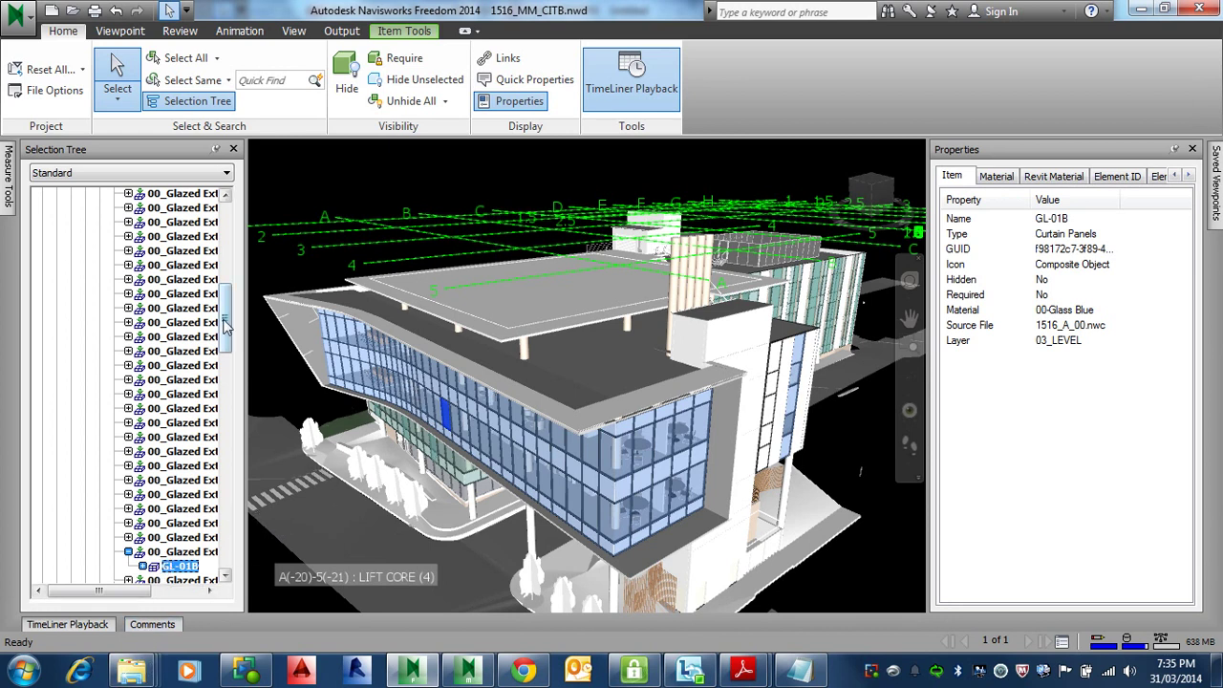
pyautogui.scroll(6, 140, 318)
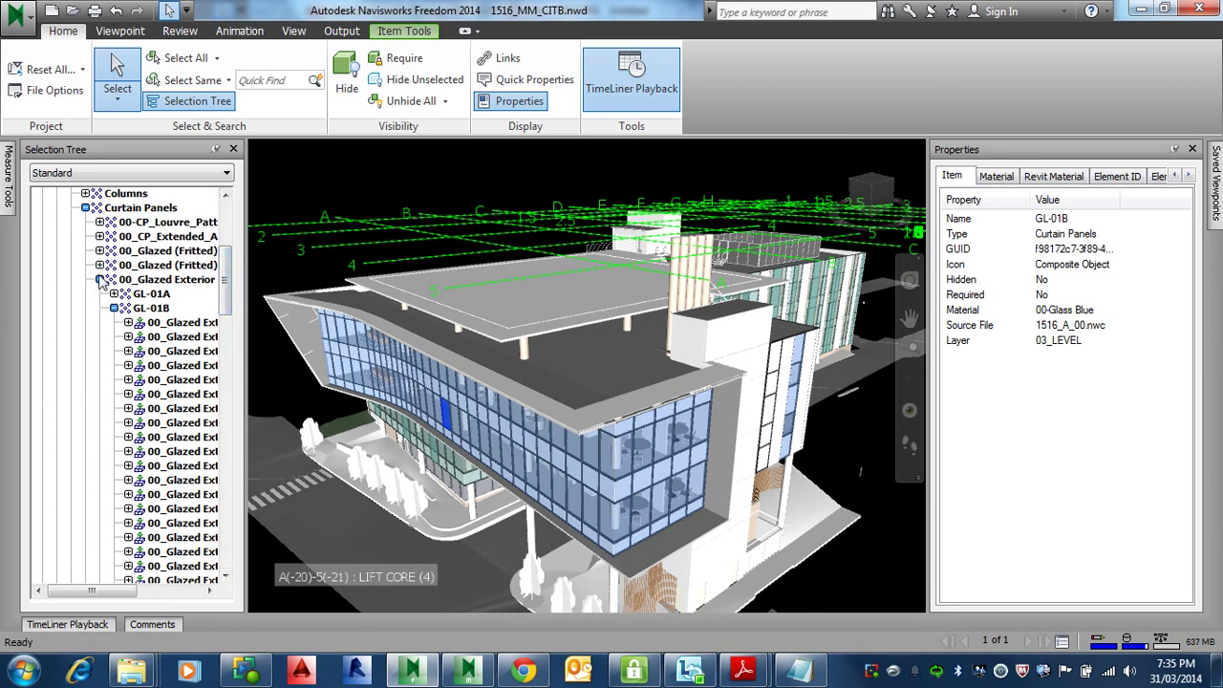
pyautogui.scroll(-6, 230, 293)
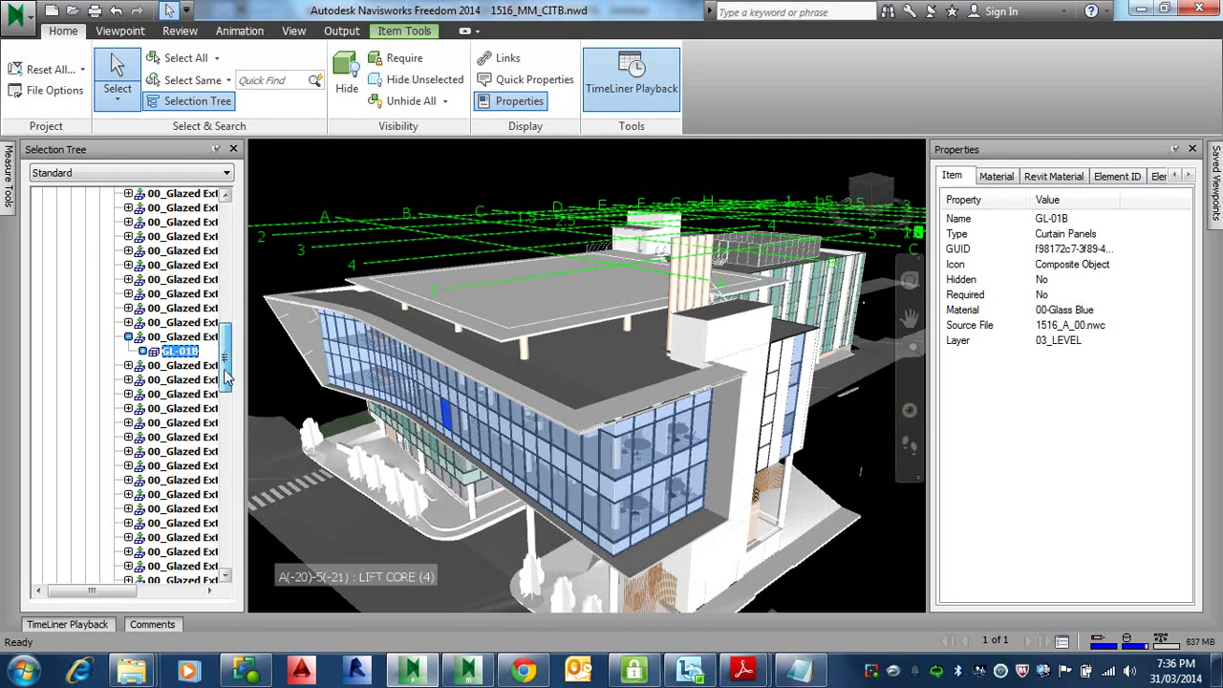
pyautogui.click(143, 351)
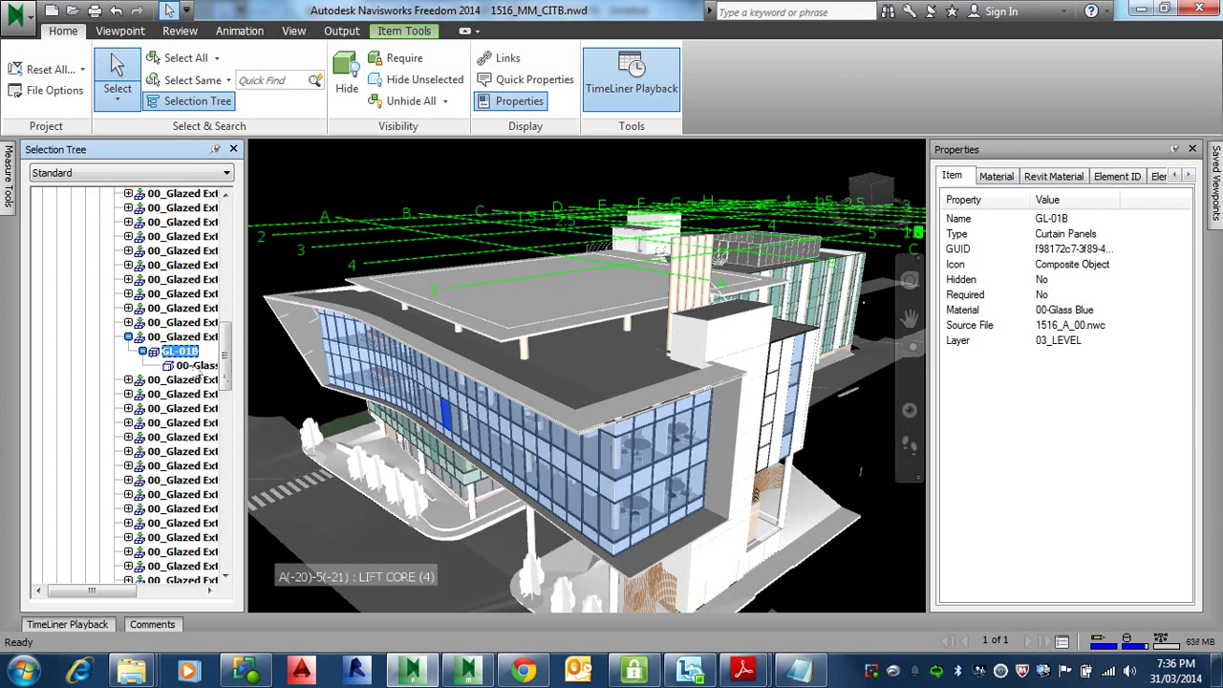
pyautogui.click(197, 368)
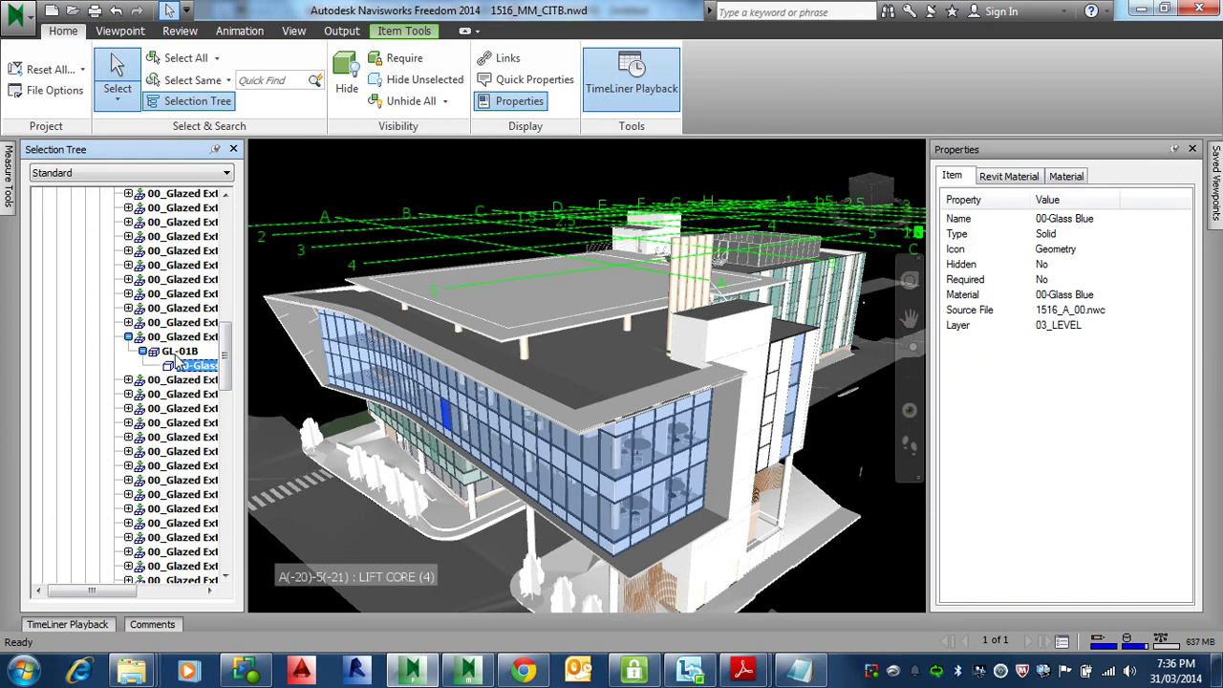
pyautogui.click(184, 353)
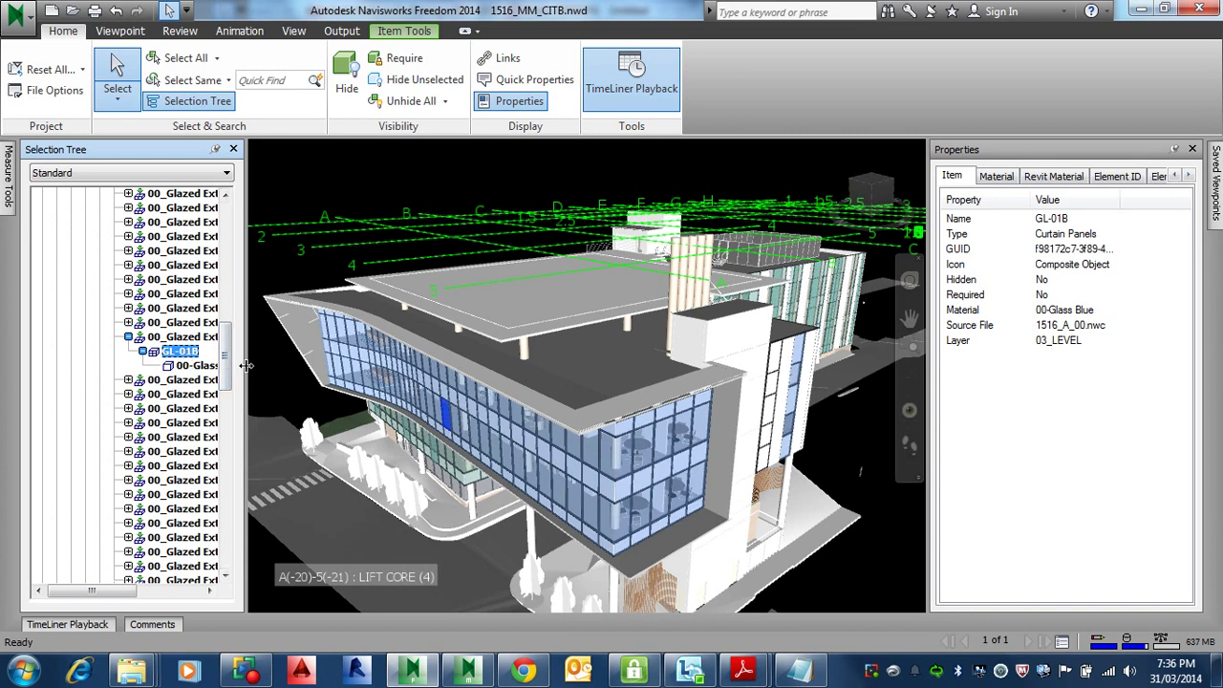
pyautogui.click(196, 367)
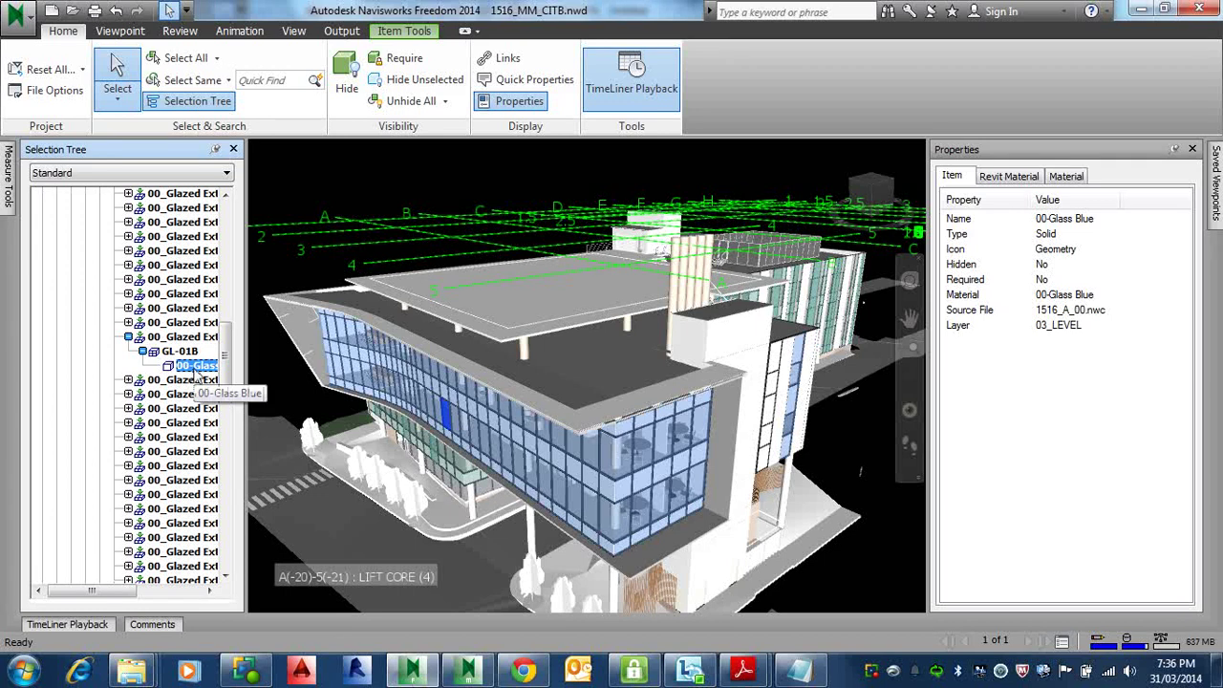
# Select a glass panel at the upper corner of the building and view the glazed facade up close
pyautogui.click(638, 457)
pyautogui.scroll(2, 631, 456)
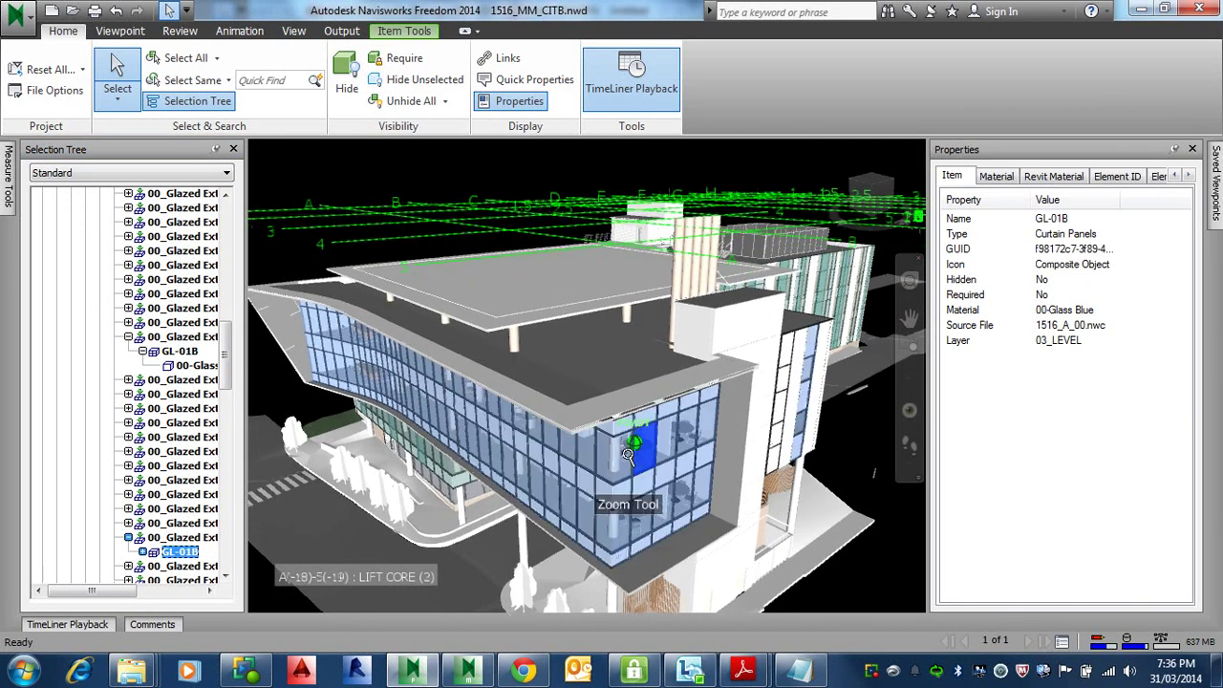
pyautogui.scroll(5, 628, 455)
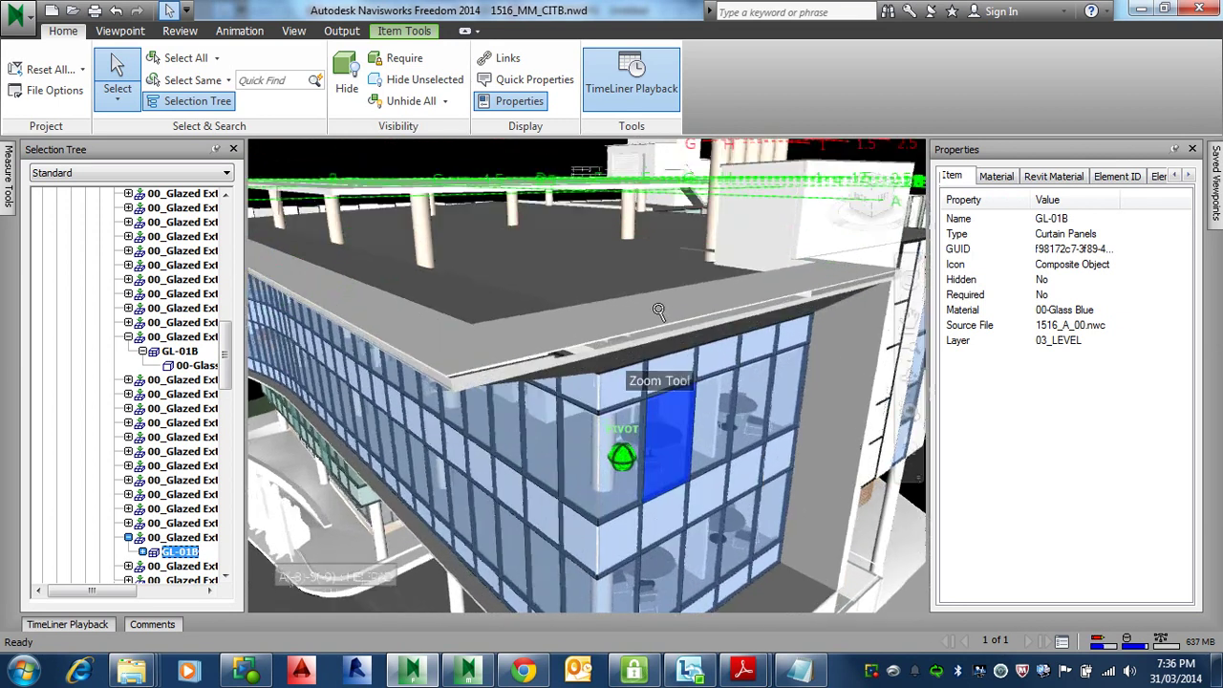
pyautogui.scroll(4, 658, 310)
pyautogui.moveTo(517, 462); pyautogui.dragTo(658, 264, button='middle')
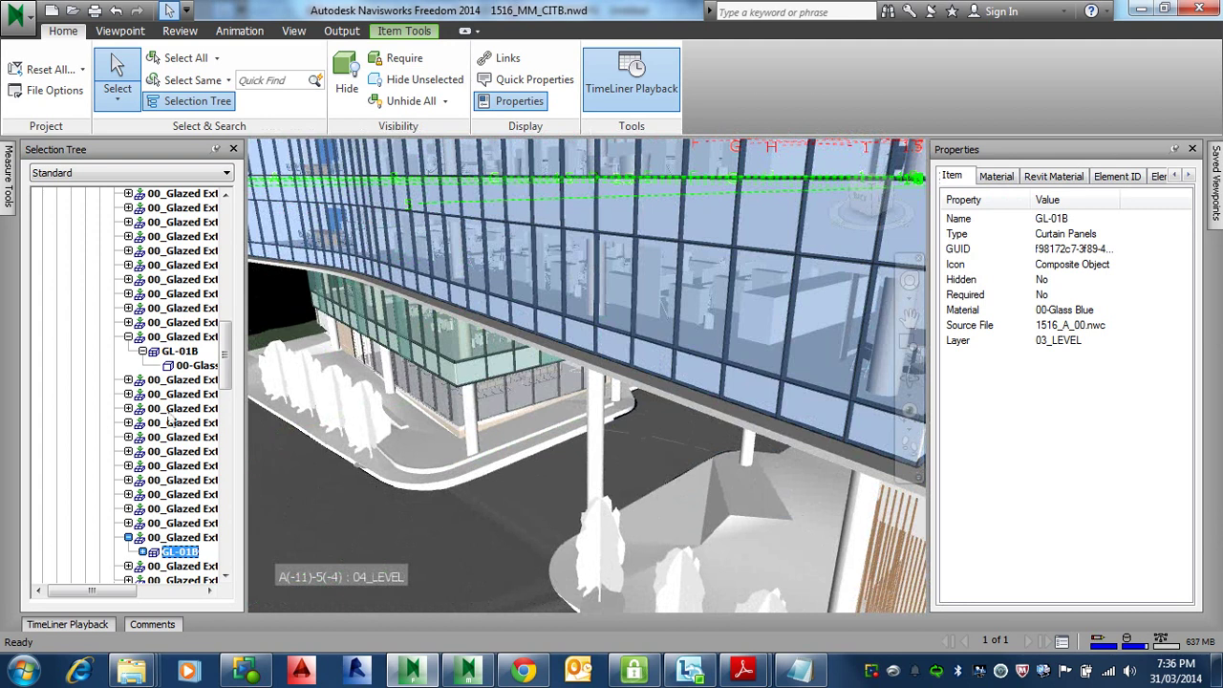
# Select the ground floor slab beneath the overhang and inspect its 00-FCIC-FLOOR_Concrete - Cast In Situ solid in the Selection Tree
pyautogui.click(740, 507)
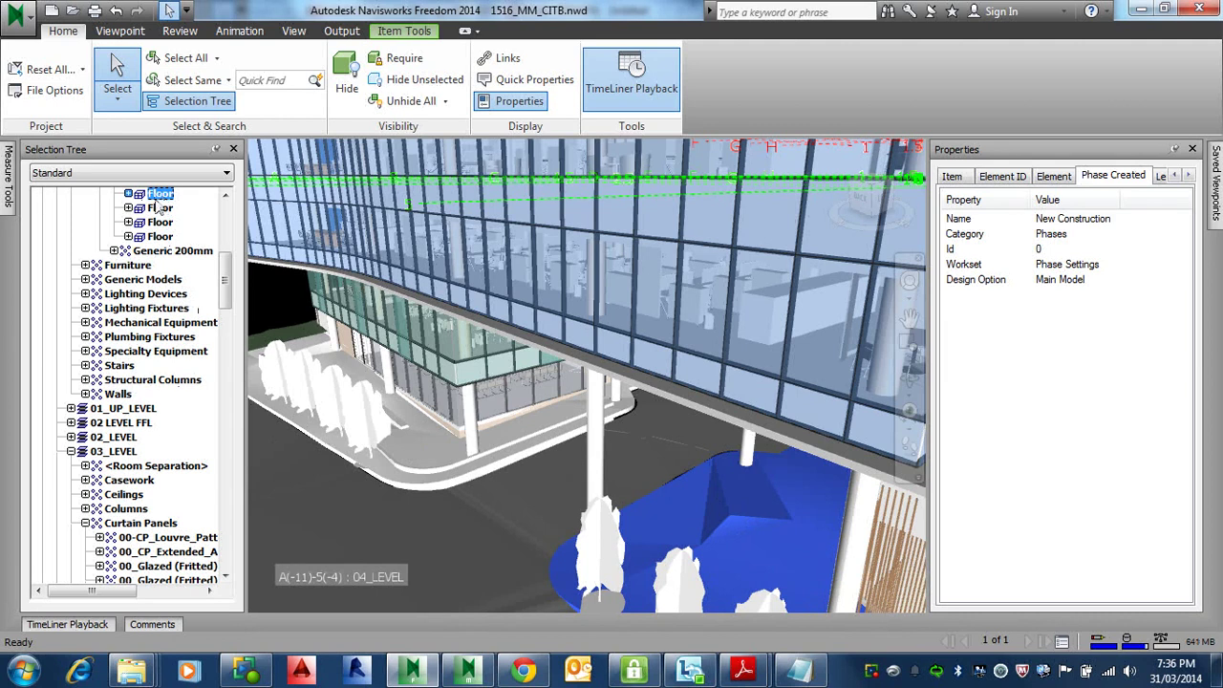
pyautogui.moveTo(229, 285); pyautogui.dragTo(229, 265)
pyautogui.click(129, 352)
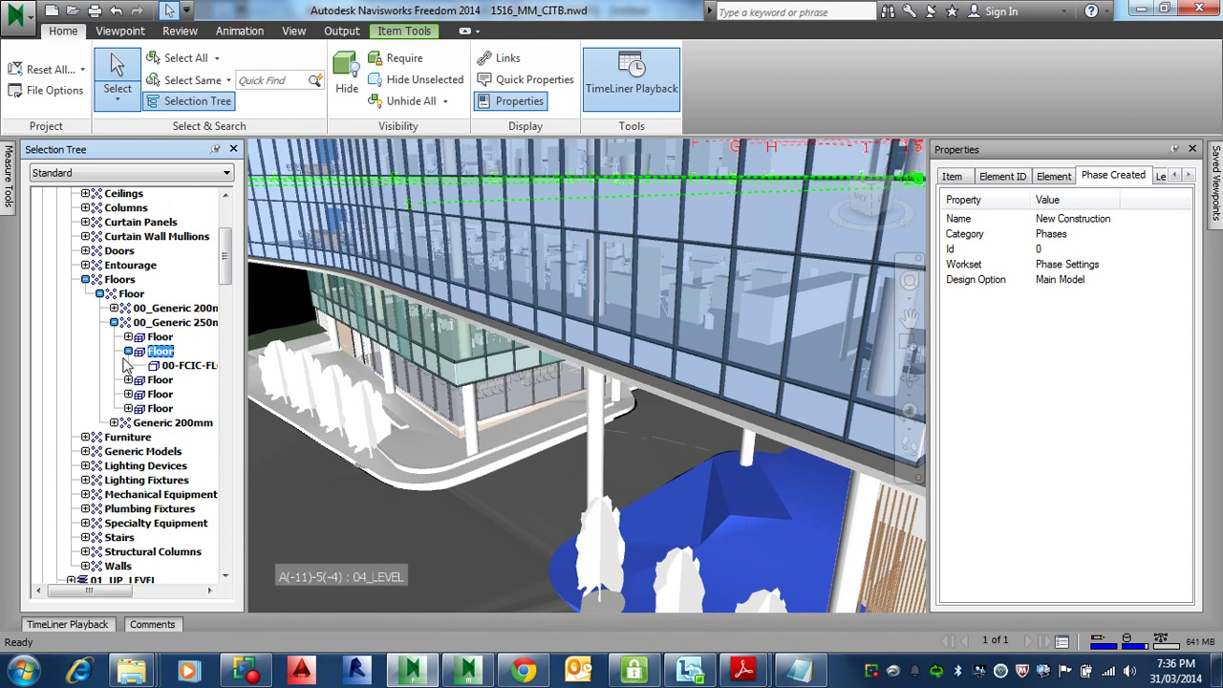
pyautogui.click(196, 368)
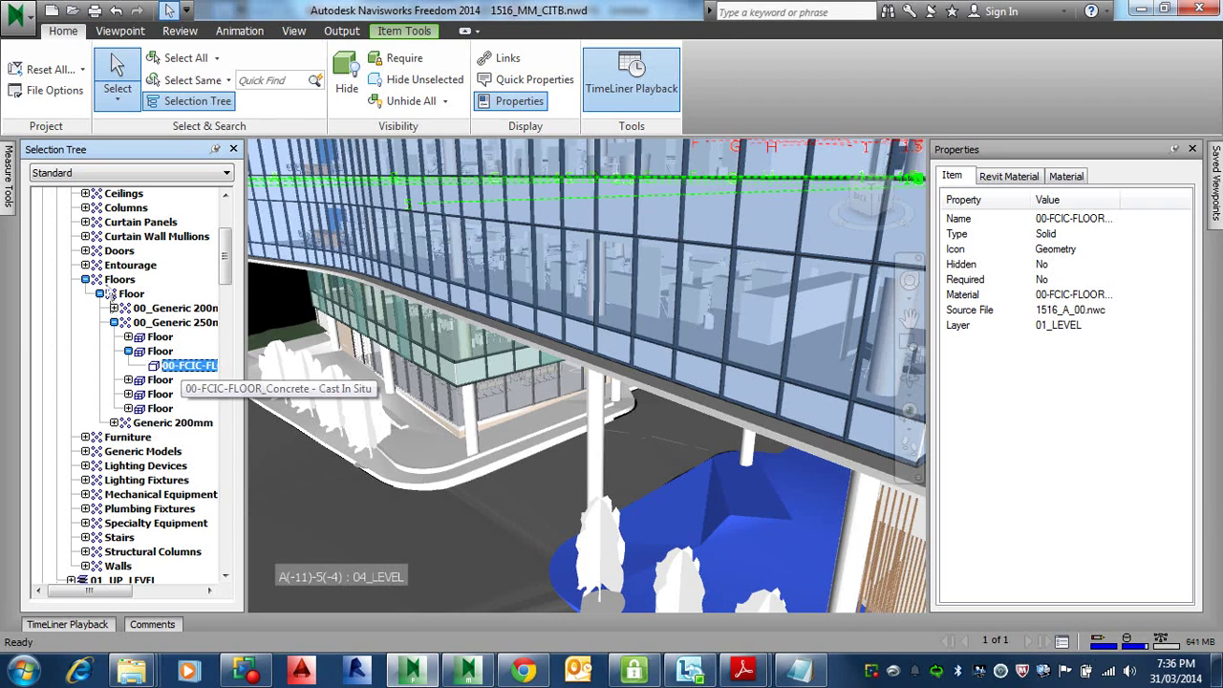
# Under 01_LEVEL in the Selection Tree, expand the Casework category, then select and expand Ceilings
pyautogui.scroll(3, 158, 268)
pyautogui.scroll(1, 150, 270)
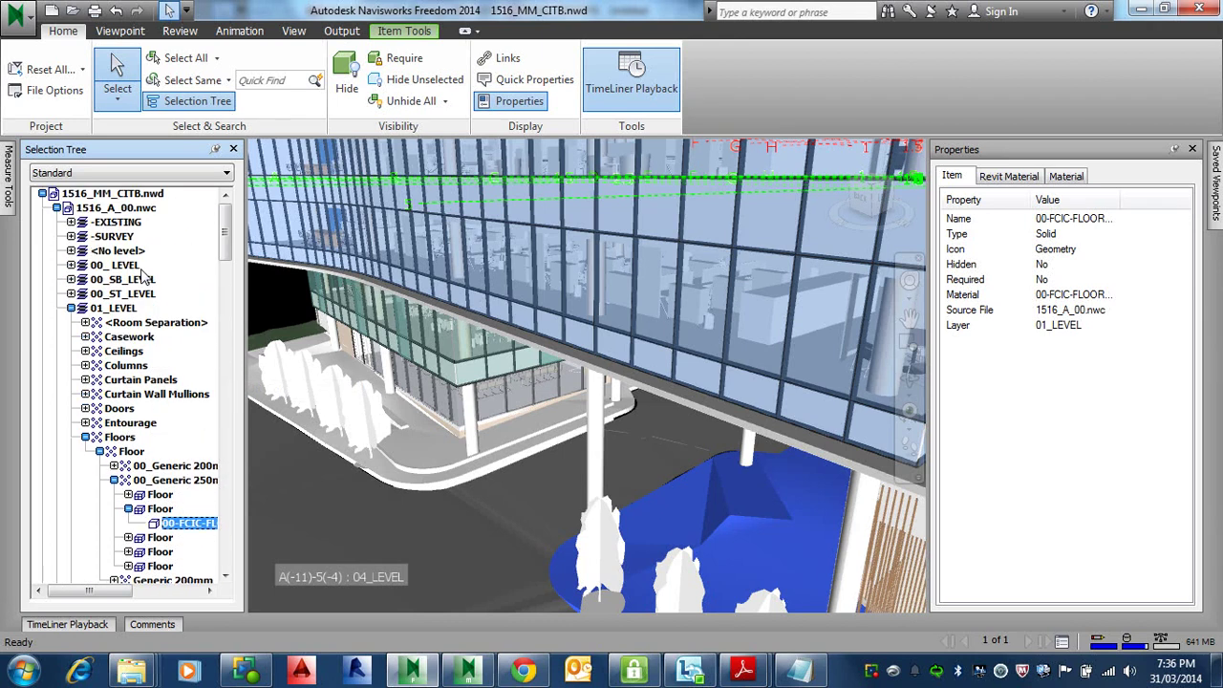
pyautogui.click(85, 337)
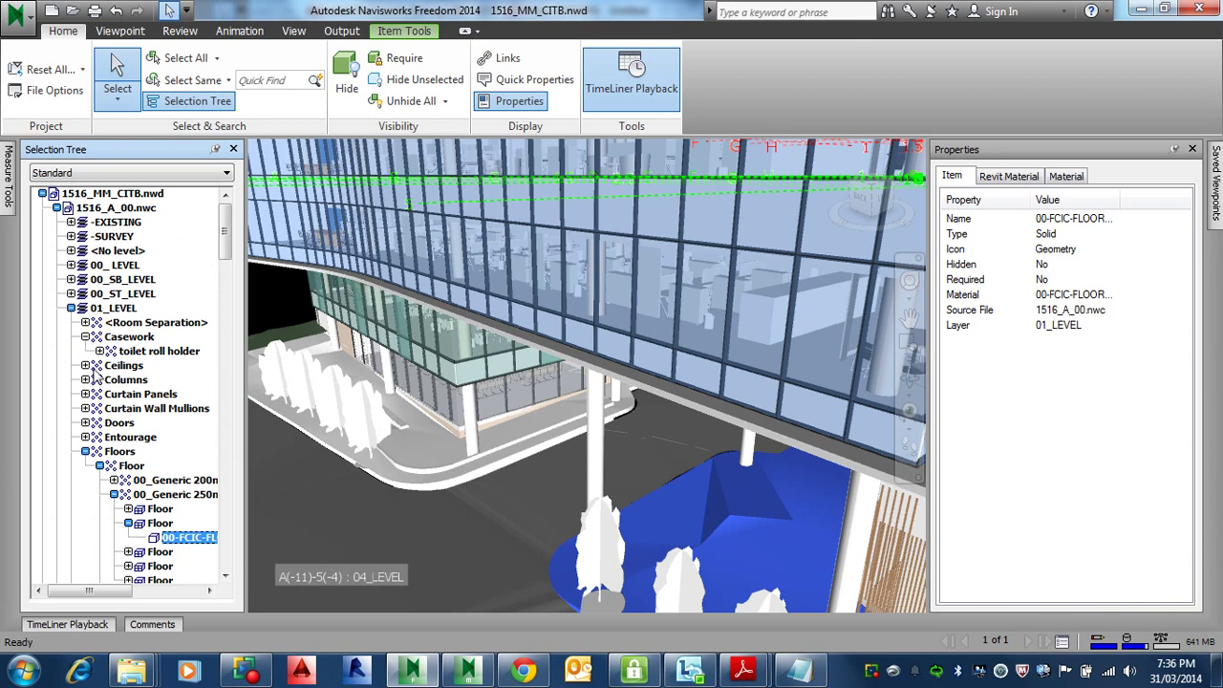
pyautogui.click(139, 366)
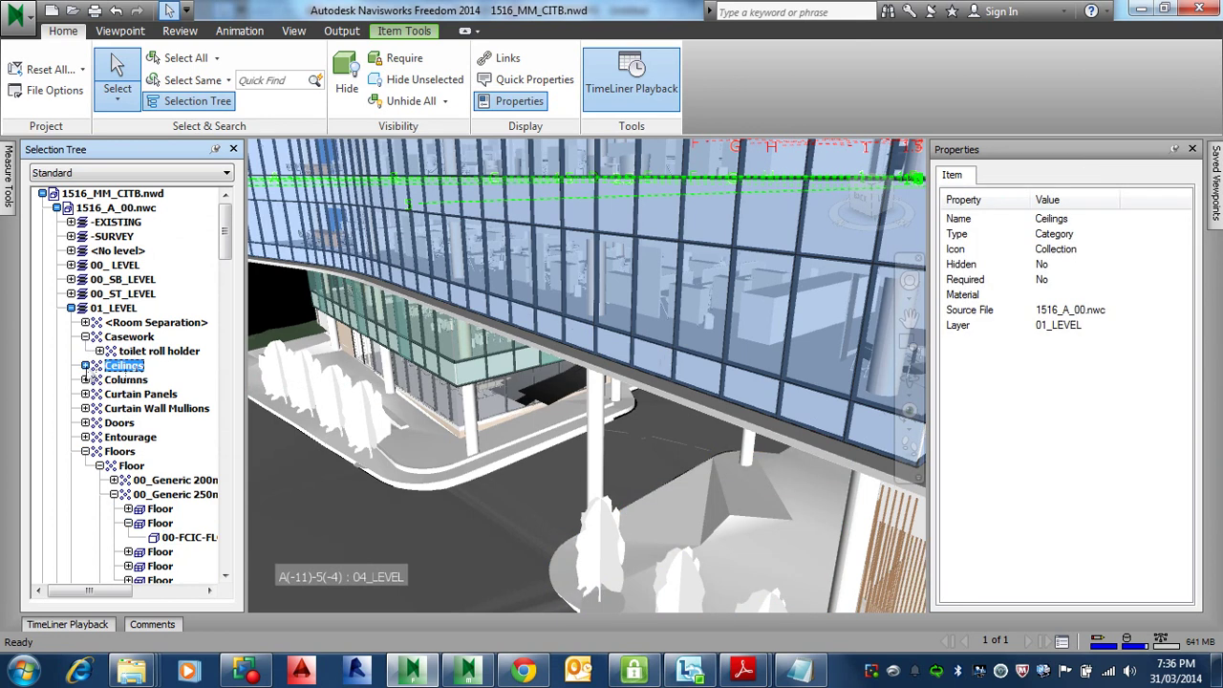
pyautogui.click(85, 365)
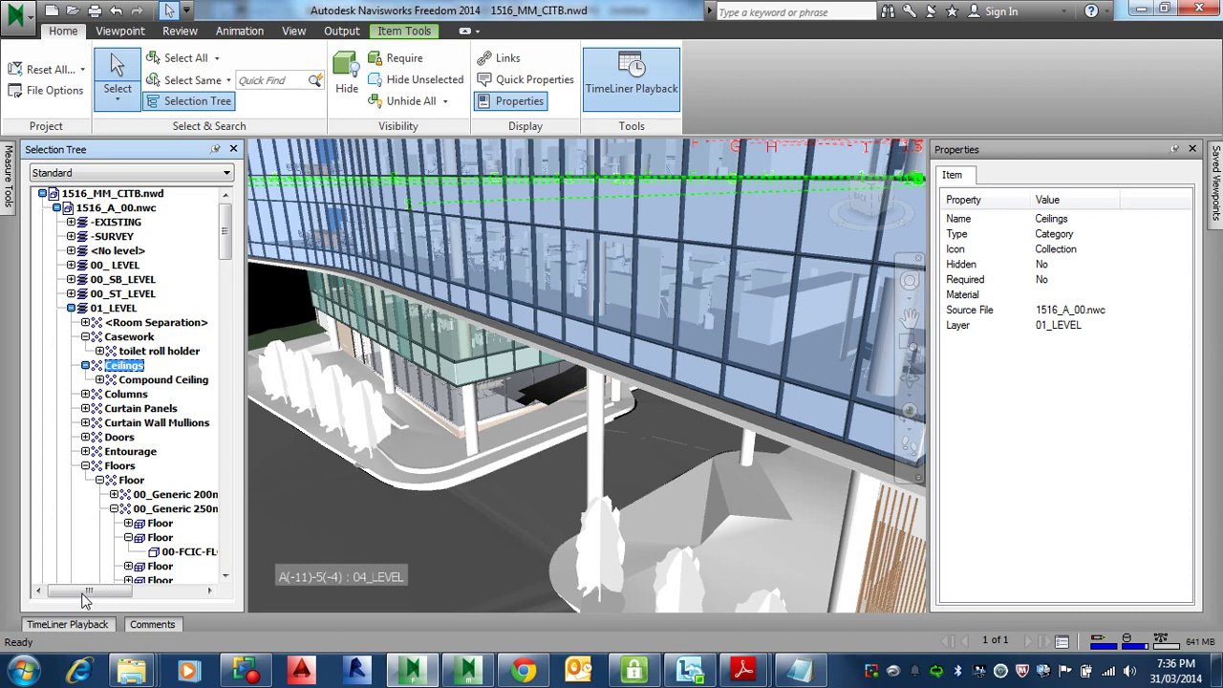
# Focus the view on the Ceilings category under 01_LEVEL, and on the Floor family in the Floors category
pyautogui.rightClick(132, 373)
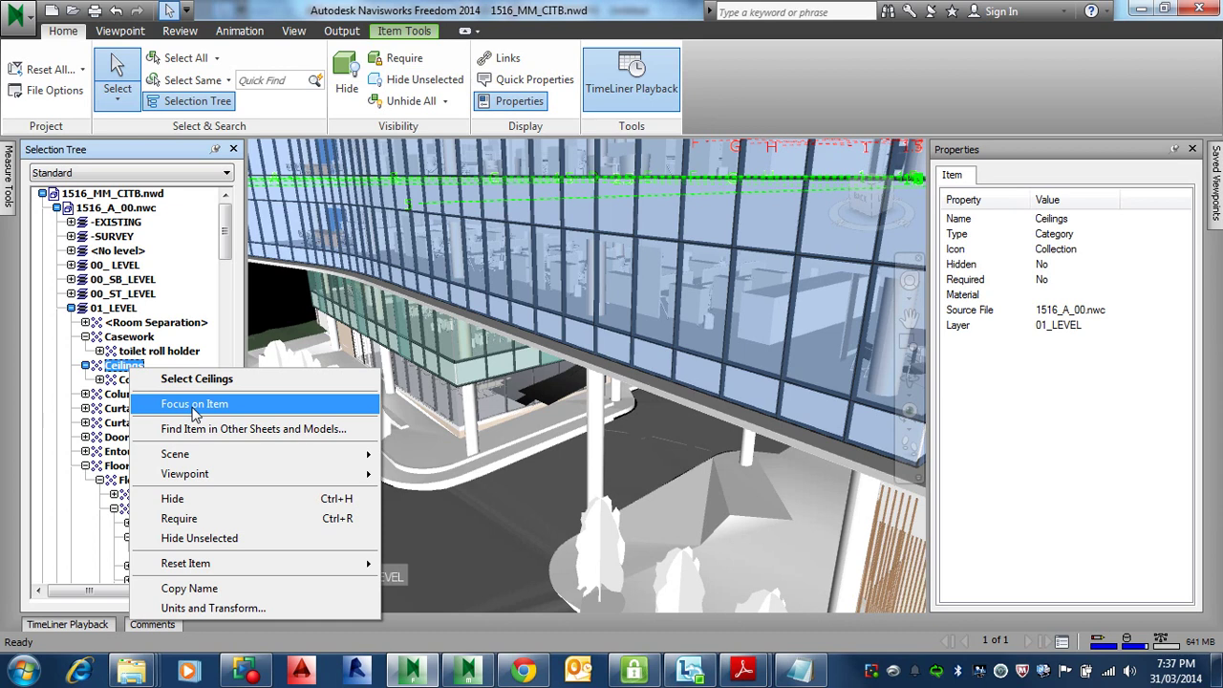
pyautogui.click(193, 406)
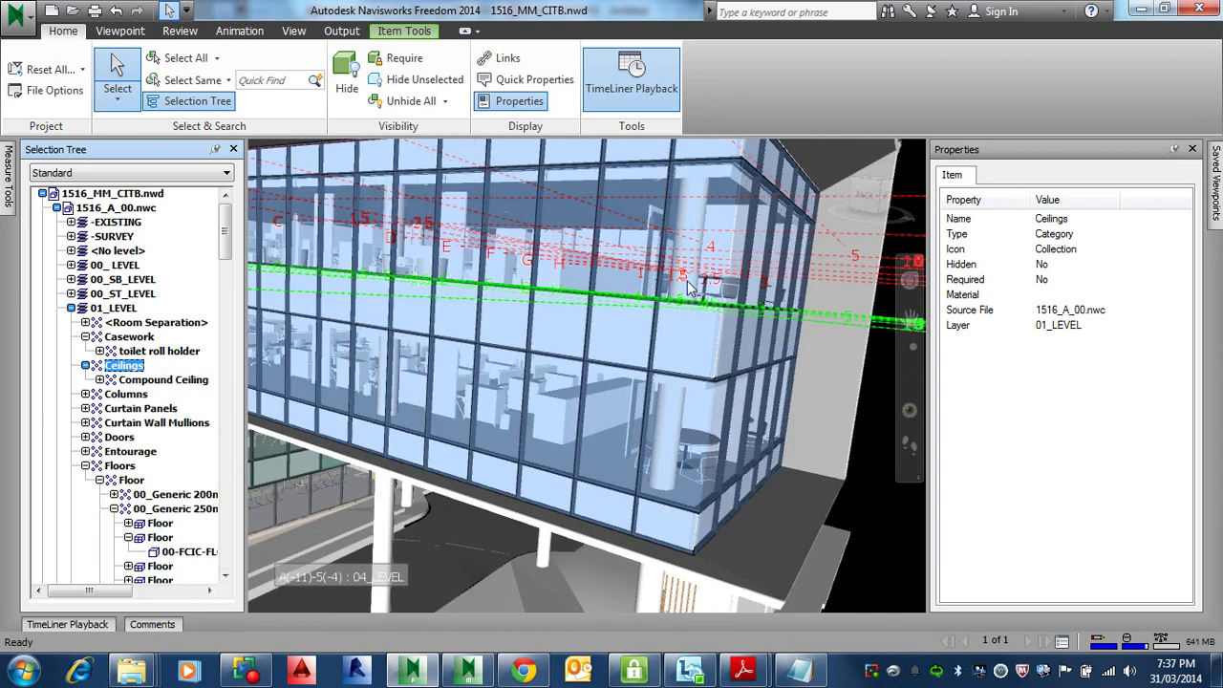
pyautogui.click(134, 480)
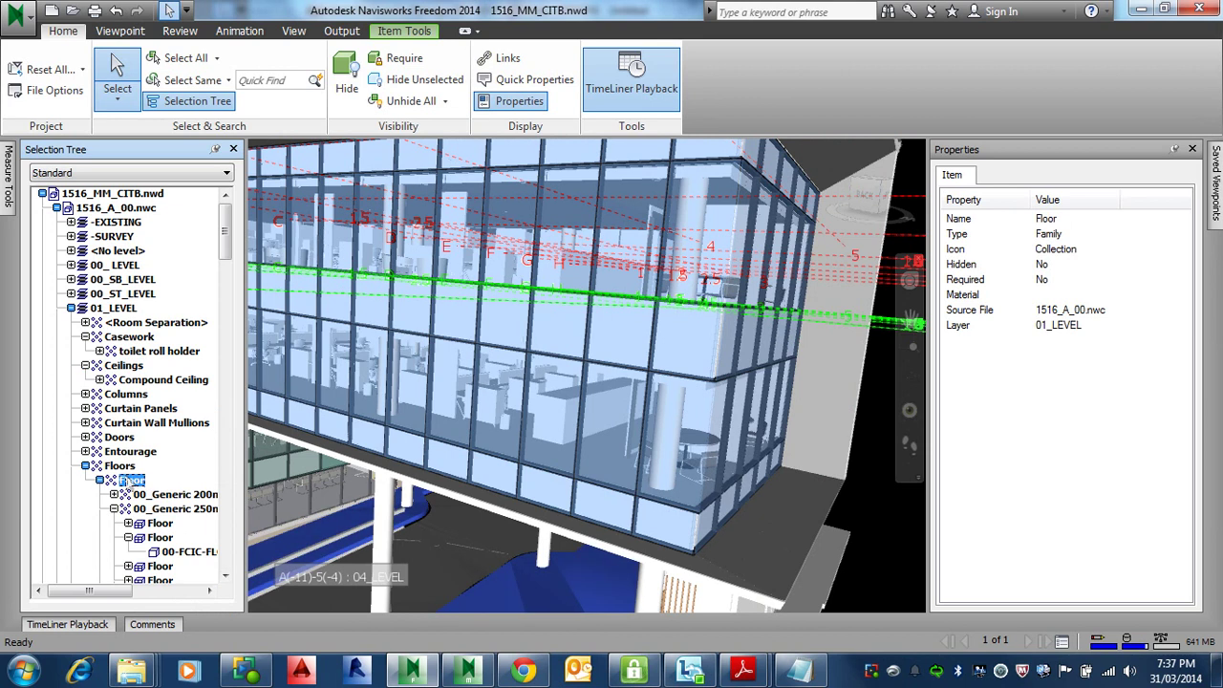
pyautogui.rightClick(134, 483)
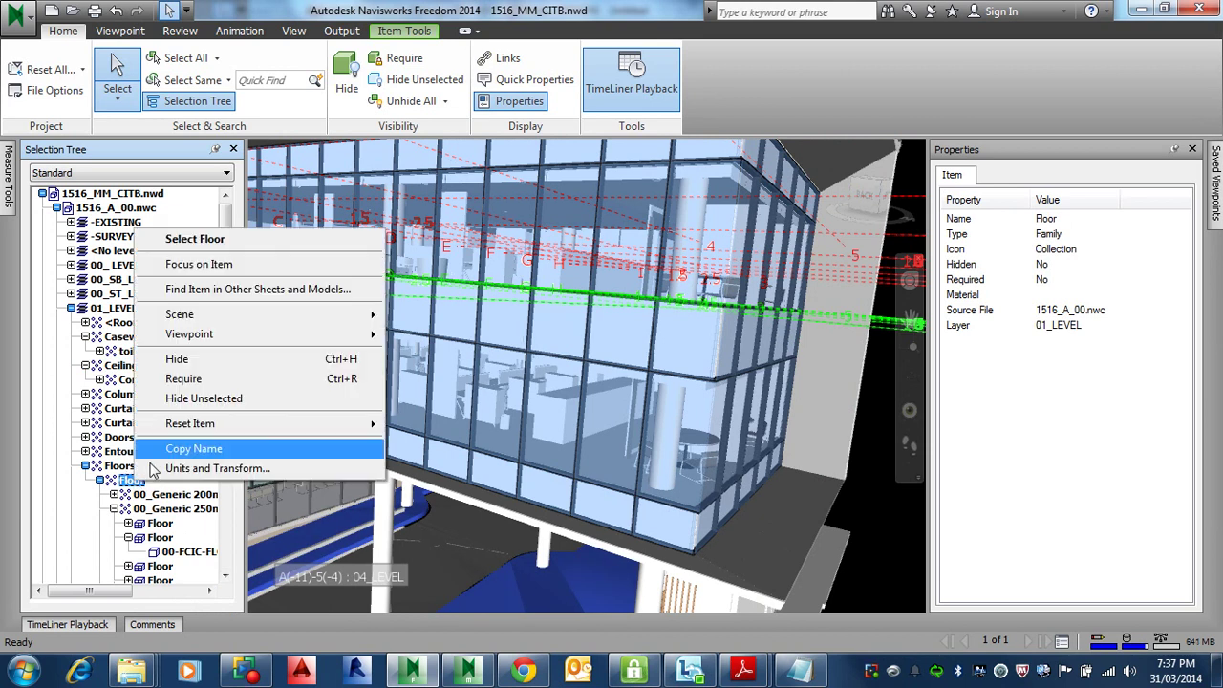
pyautogui.moveTo(215, 323)
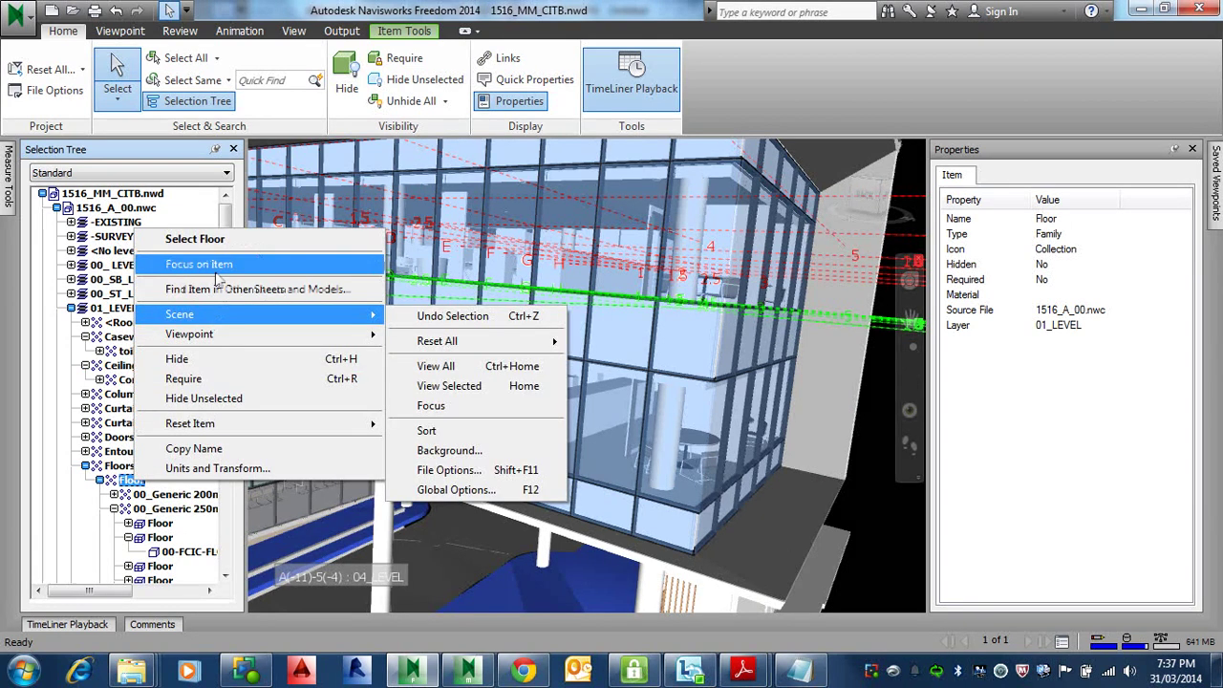
pyautogui.click(199, 264)
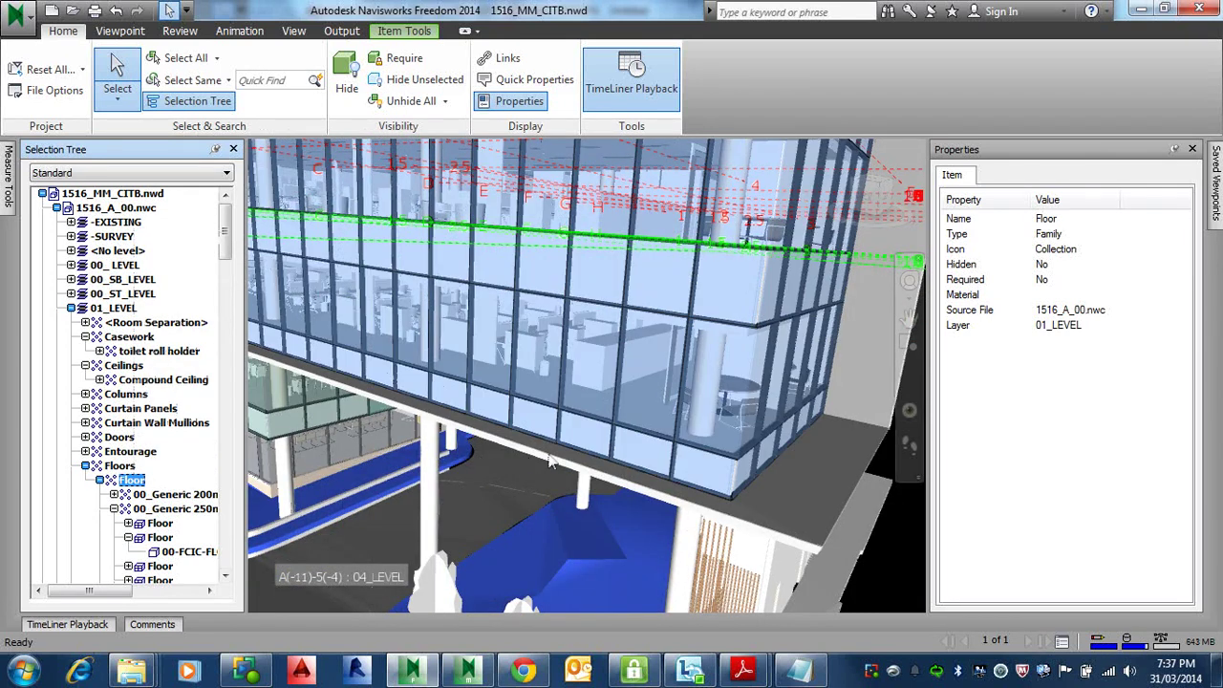
# Select the GL-01B glass panel in front of the corner cafe table and hide it with all its instances
pyautogui.scroll(-3, 715, 401)
pyautogui.moveTo(716, 401); pyautogui.dragTo(627, 411, button='middle')
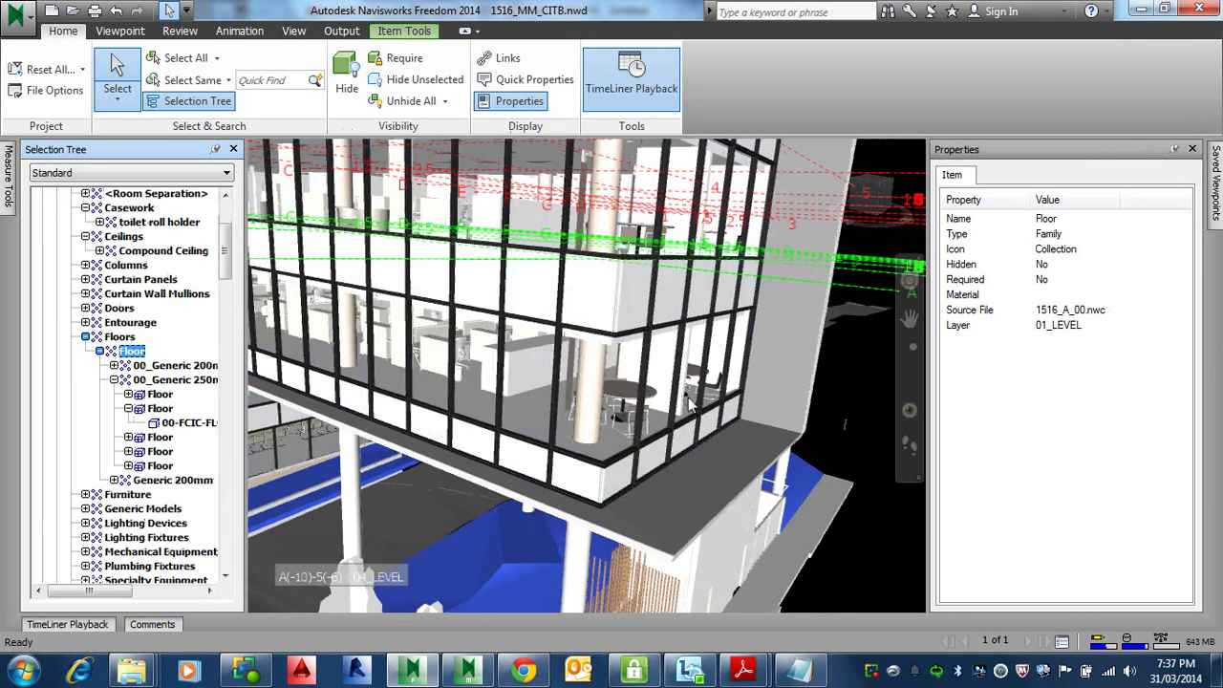
pyautogui.scroll(5, 464, 456)
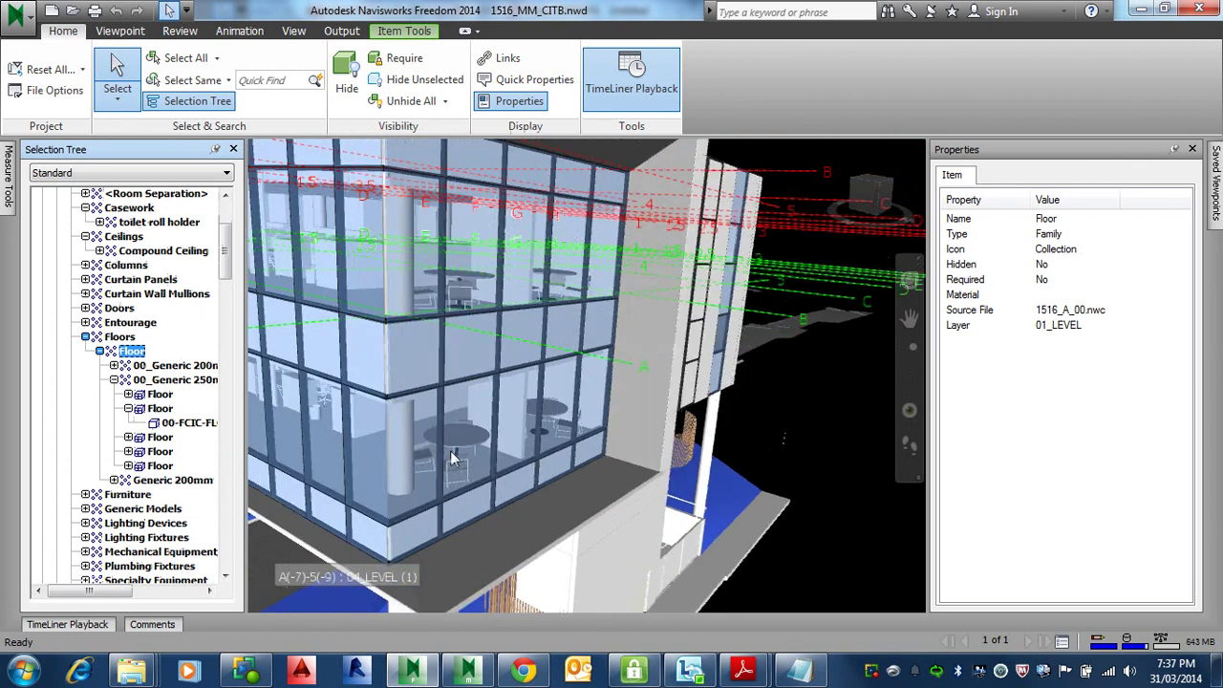
pyautogui.scroll(2, 464, 457)
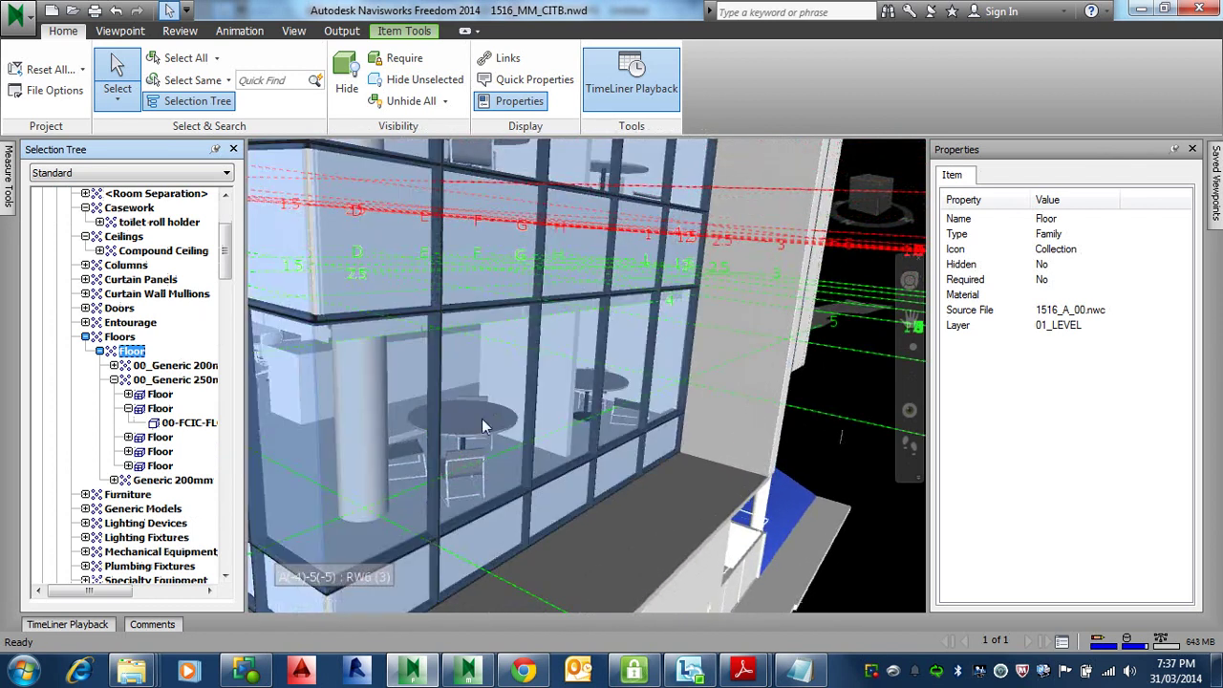
pyautogui.click(479, 418)
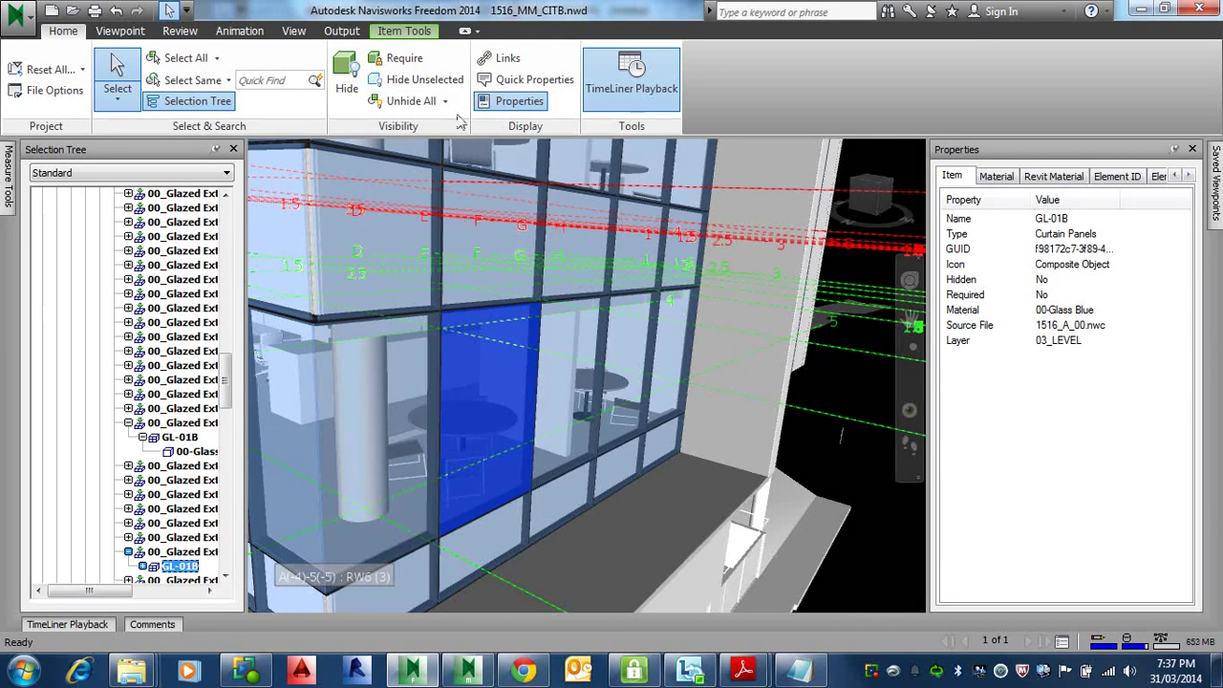
pyautogui.click(347, 77)
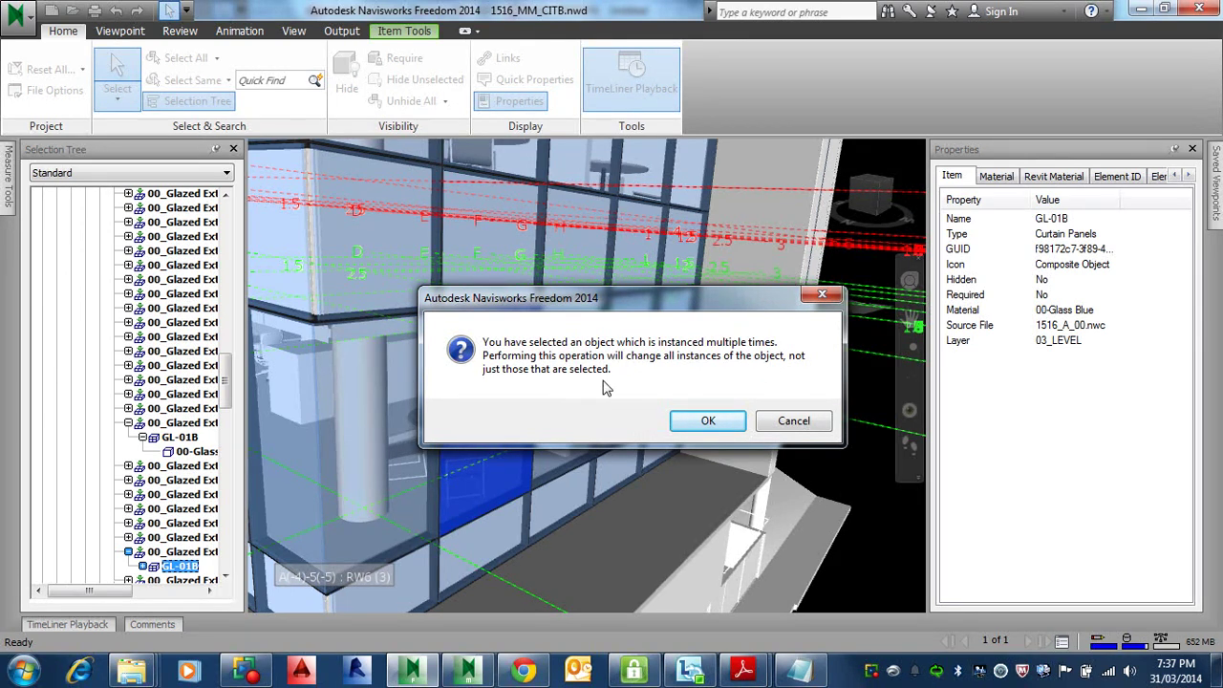
pyautogui.click(703, 422)
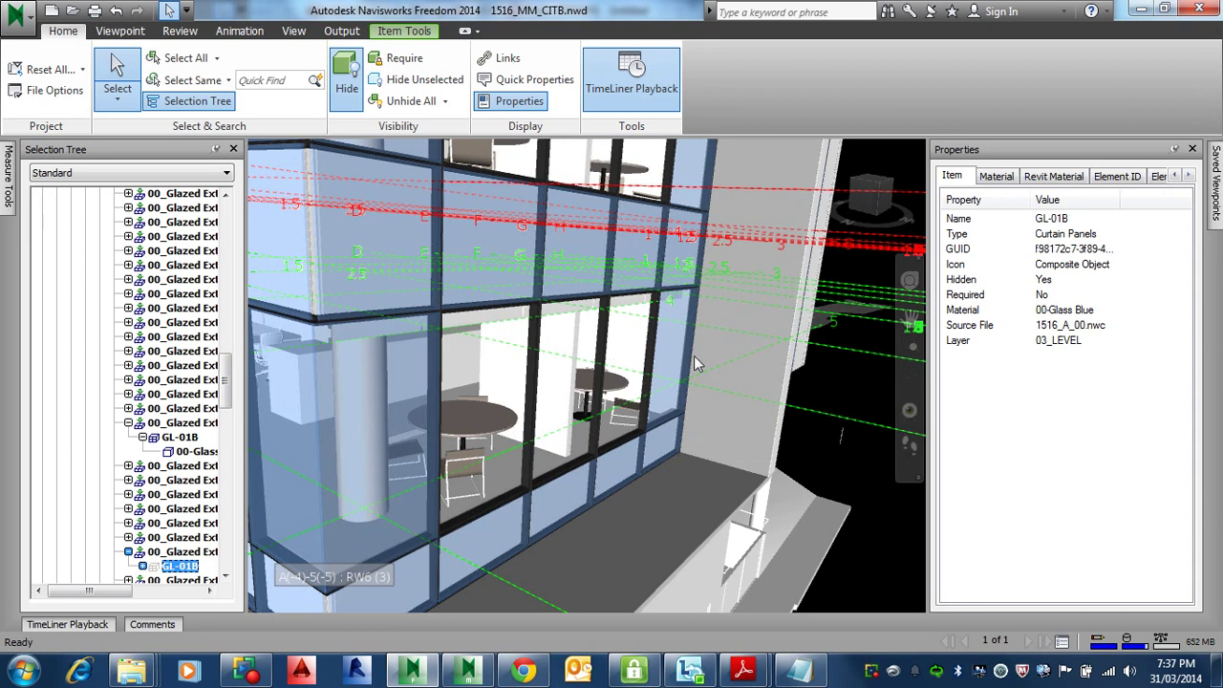
# Select the cafe table behind the hidden glazing and examine where it sits in the Selection Tree's Furniture category
pyautogui.click(473, 423)
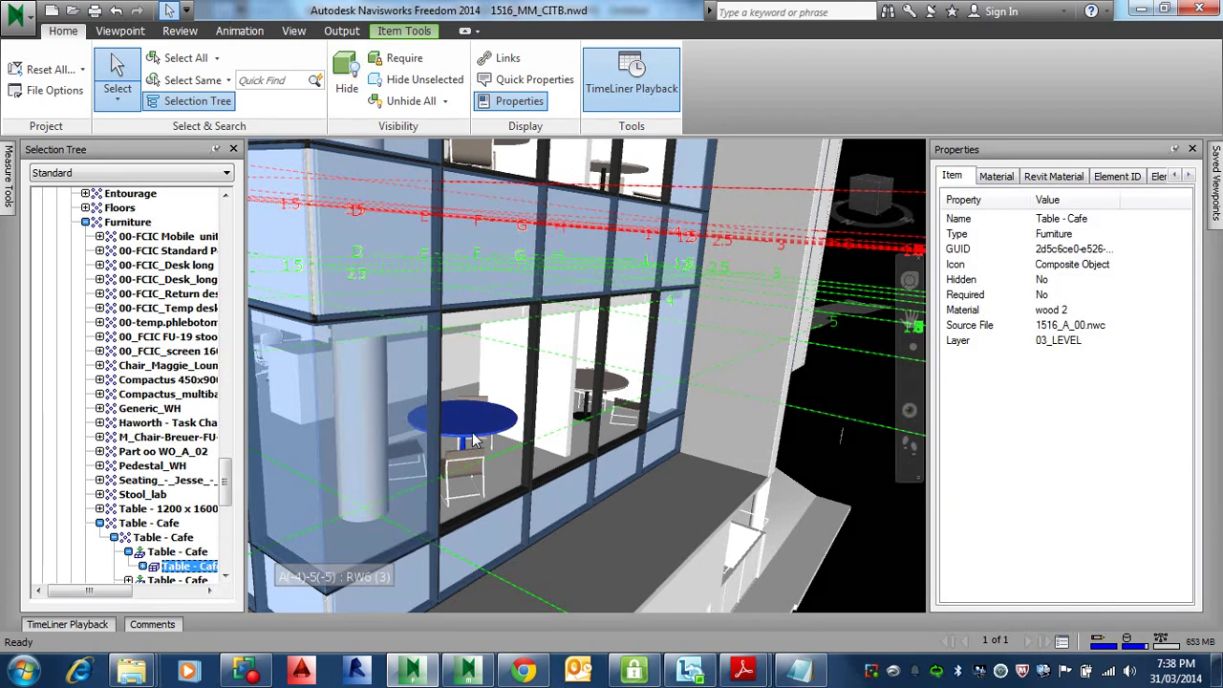
pyautogui.scroll(-2, 440, 422)
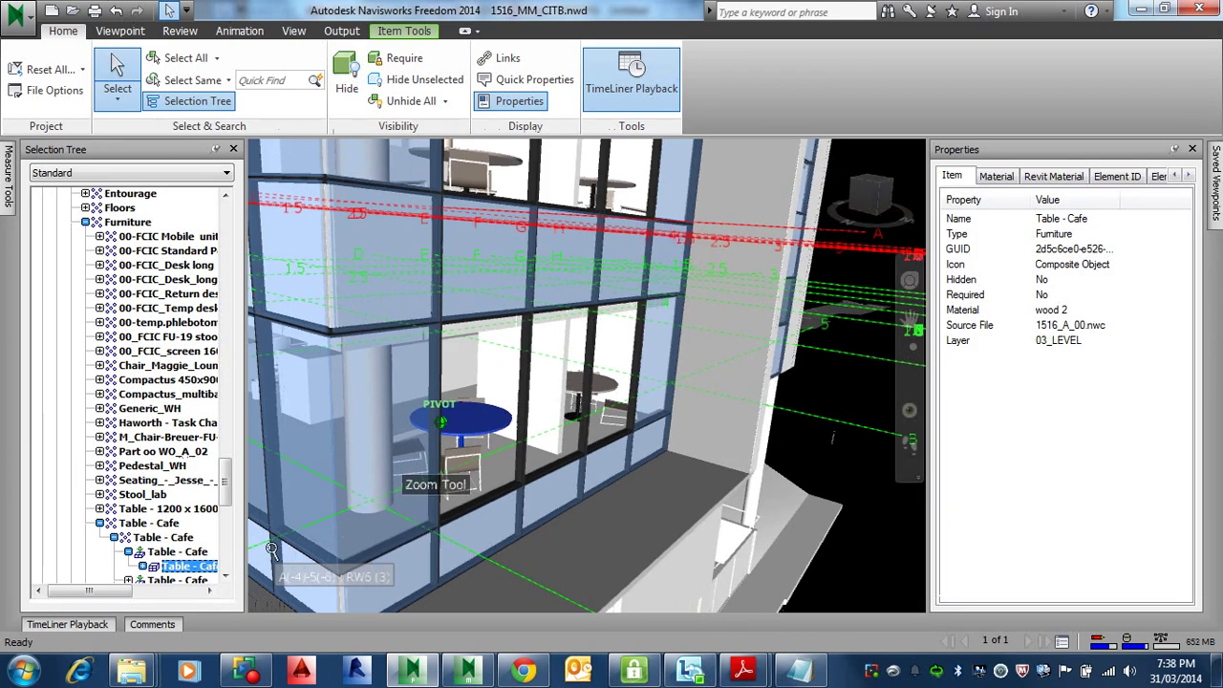
pyautogui.scroll(-5, 256, 517)
pyautogui.moveTo(370, 466); pyautogui.dragTo(710, 389, button='middle')
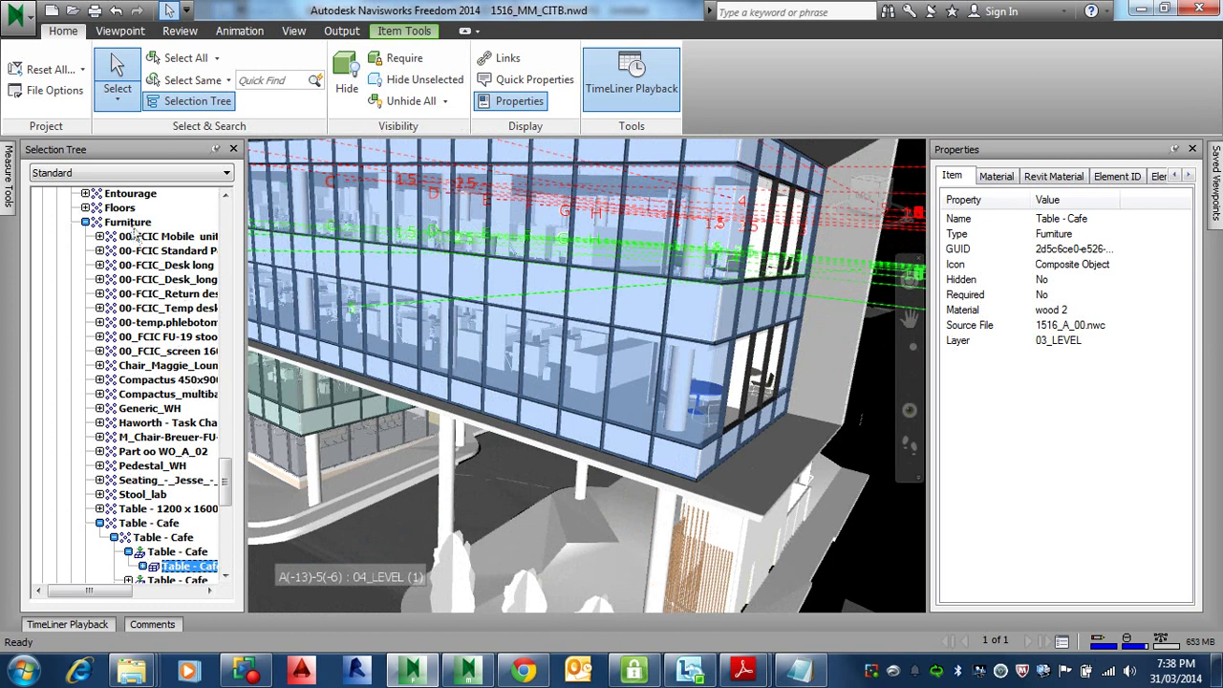
pyautogui.click(226, 195)
pyautogui.click(227, 195)
pyautogui.click(227, 195)
pyautogui.click(227, 195)
pyautogui.click(226, 195)
pyautogui.click(226, 195)
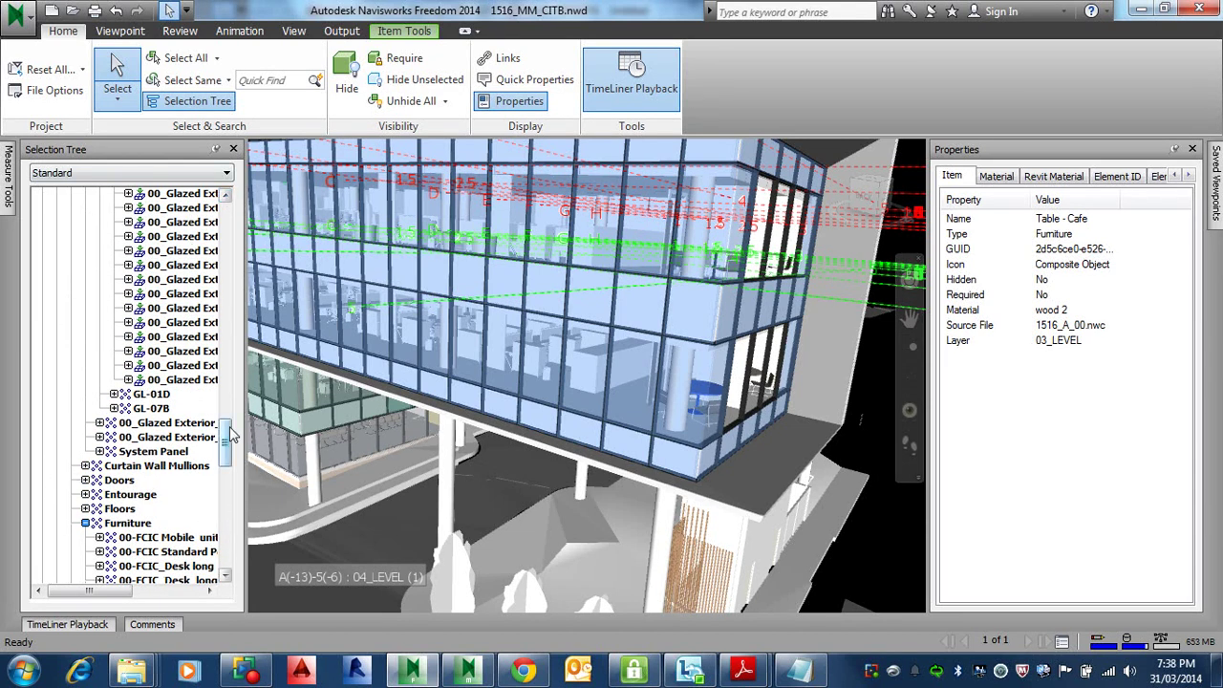
pyautogui.moveTo(227, 431); pyautogui.dragTo(220, 483)
# Move away from the glazed corner and focus the view on the selected Table - Cafe object
pyautogui.moveTo(653, 453); pyautogui.dragTo(907, 455, button='middle')
pyautogui.moveTo(550, 441); pyautogui.dragTo(886, 450, button='middle')
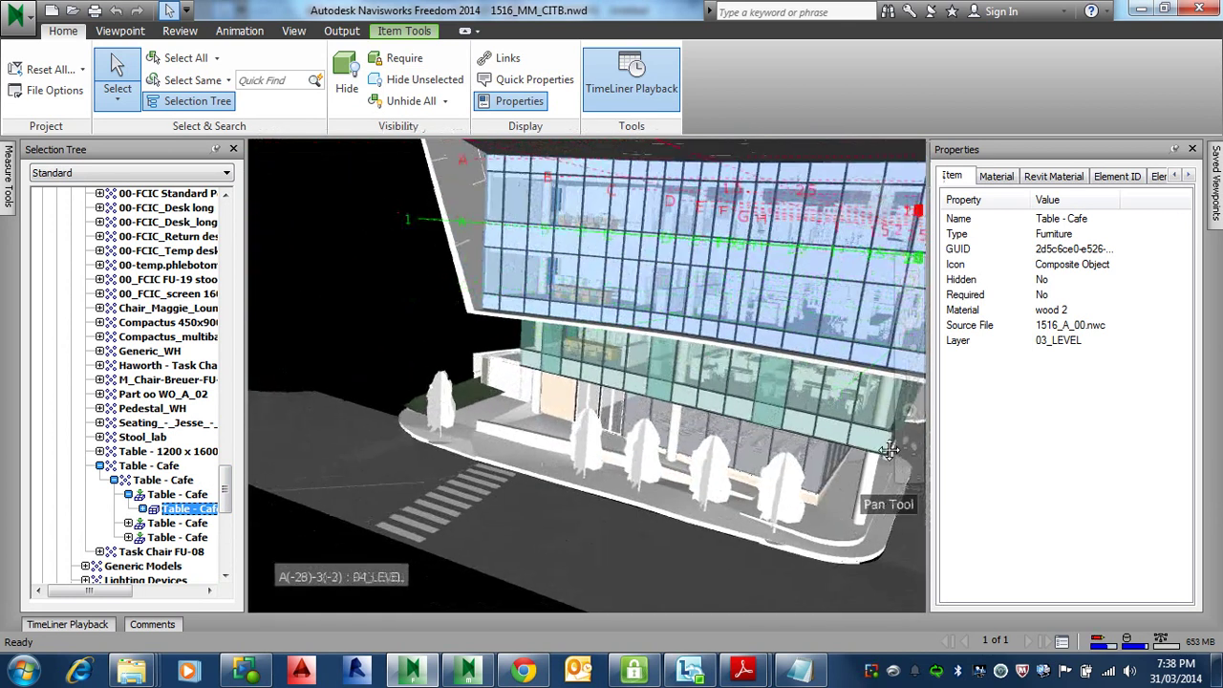
pyautogui.rightClick(191, 516)
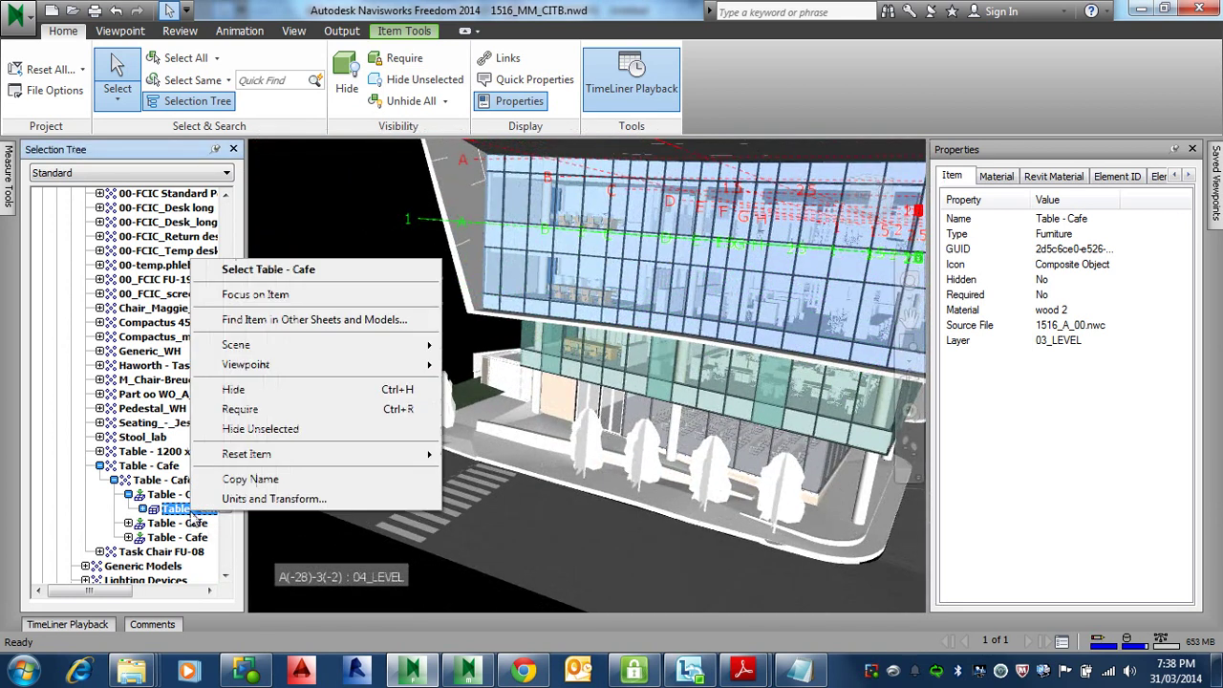
pyautogui.click(258, 295)
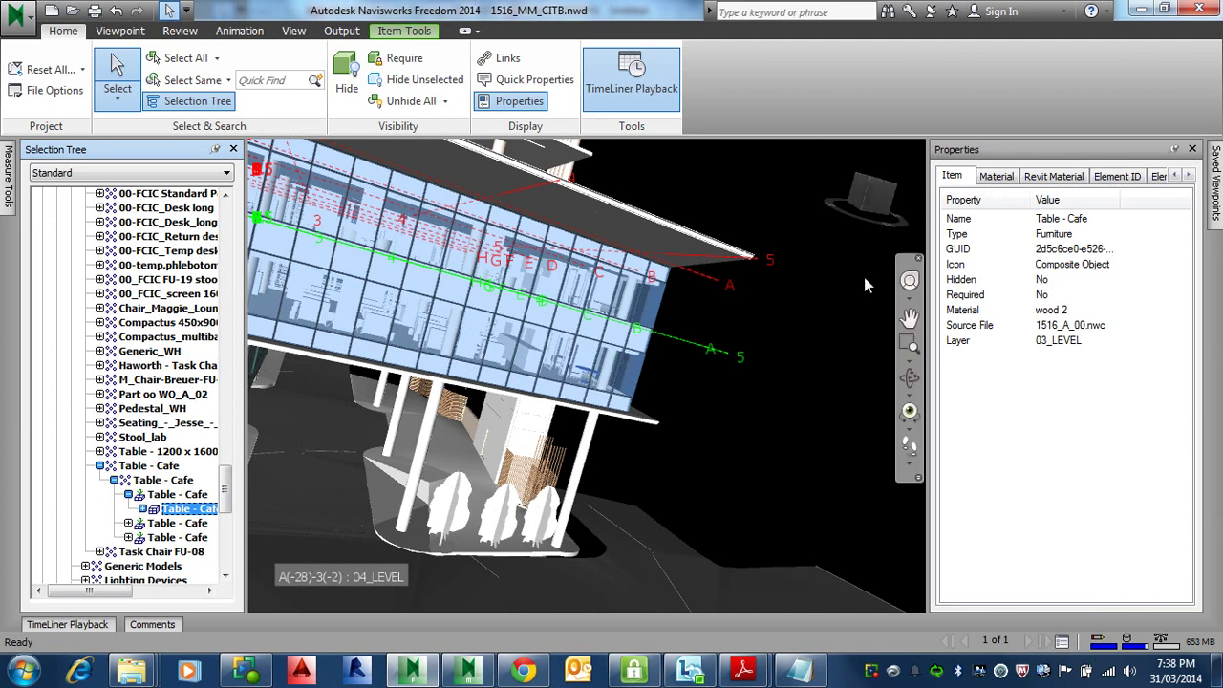
# Clear the selection and view the cafe tables through the opened corner glazing from above
pyautogui.click(792, 203)
pyautogui.scroll(8, 600, 382)
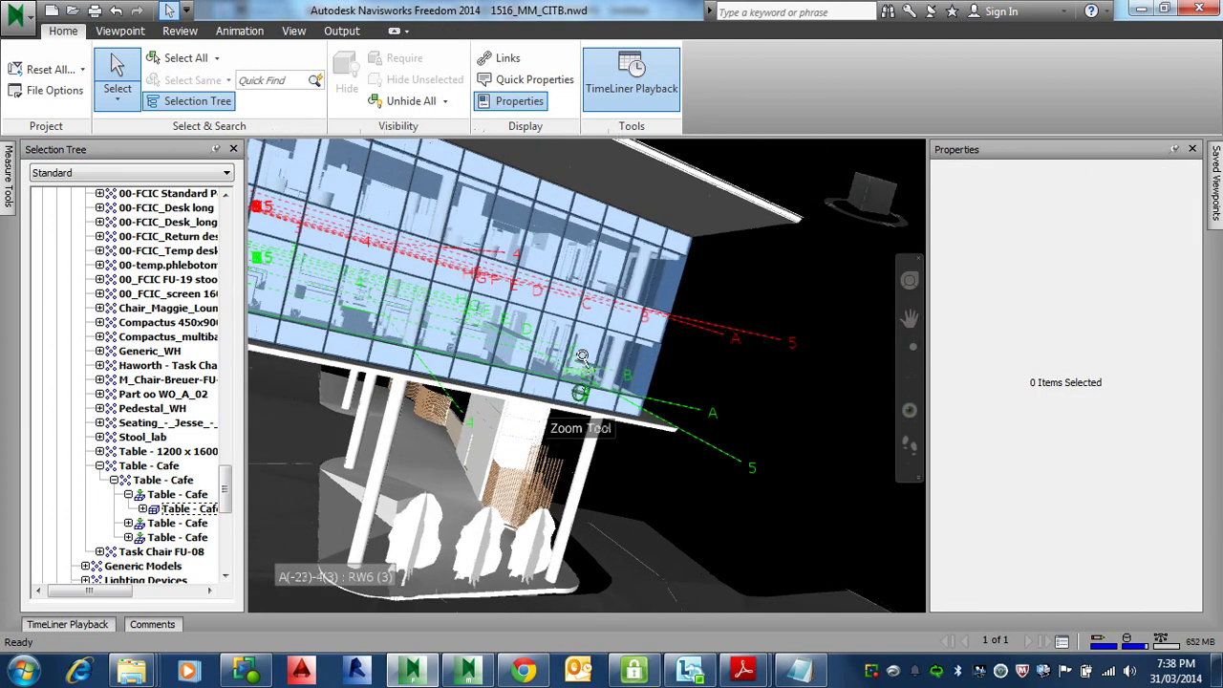
pyautogui.scroll(2, 600, 332)
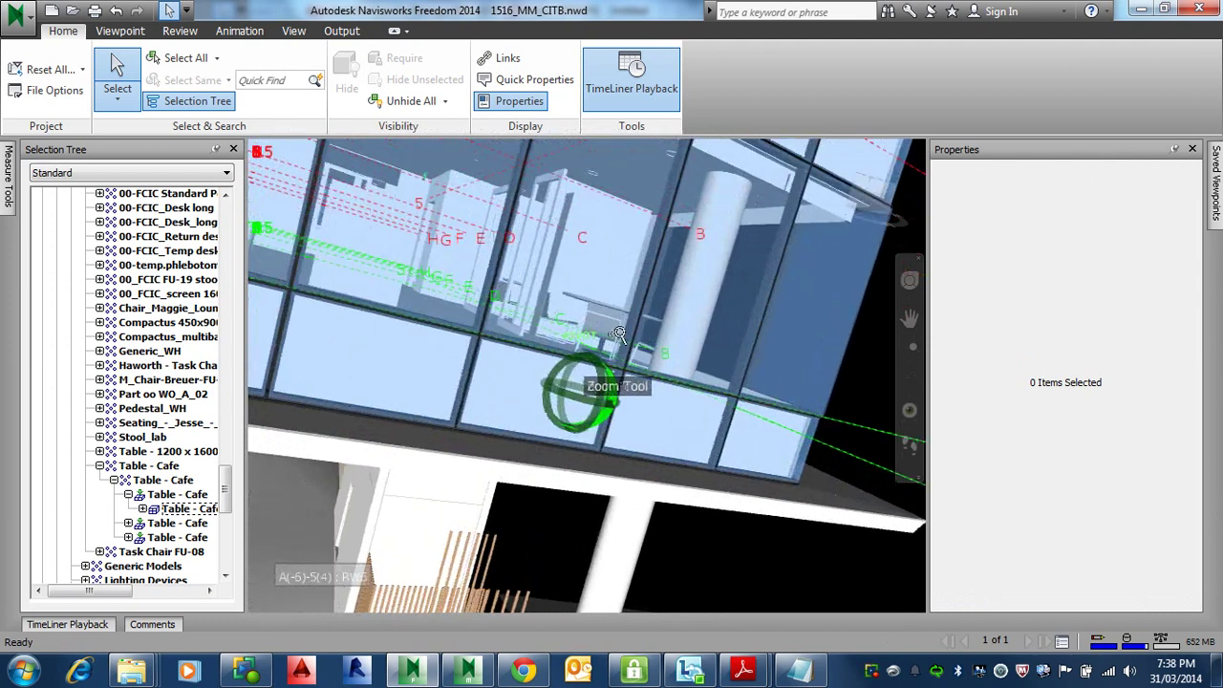
pyautogui.keyDown('shift'); pyautogui.moveTo(654, 320); pyautogui.dragTo(1117, 391, button='middle'); pyautogui.keyUp('shift')
pyautogui.moveTo(855, 420); pyautogui.dragTo(702, 263, button='middle')
pyautogui.scroll(2, 633, 276)
pyautogui.scroll(-3, 633, 276)
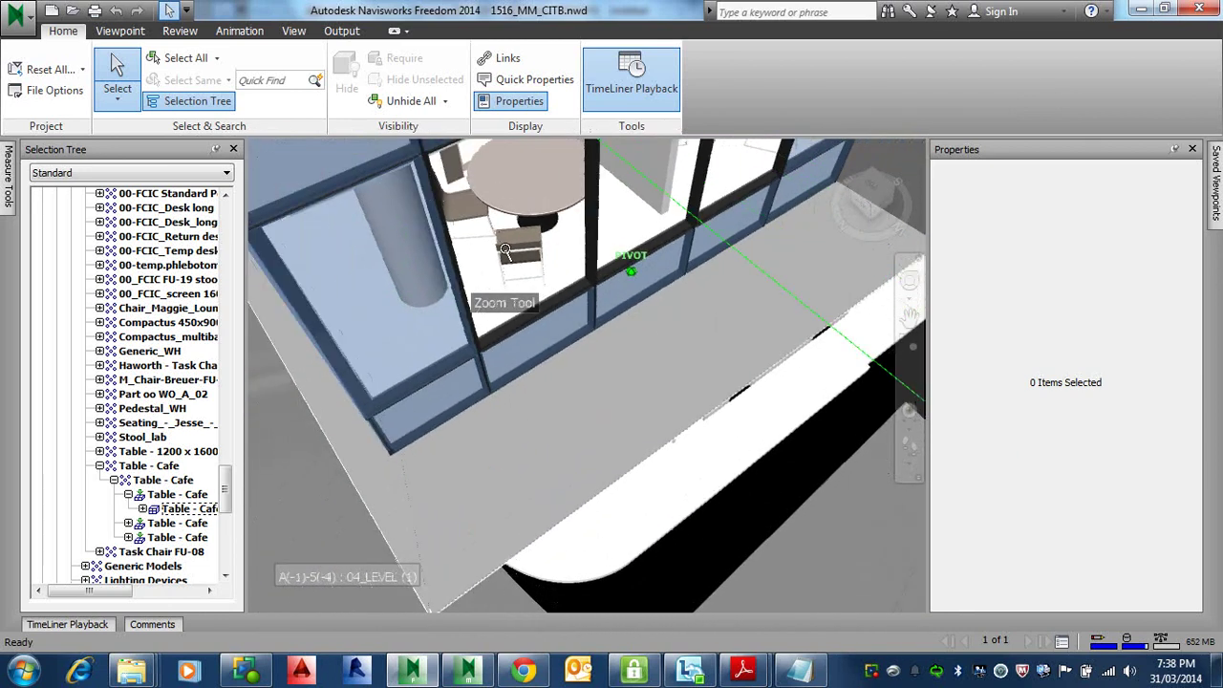
pyautogui.scroll(-4, 396, 374)
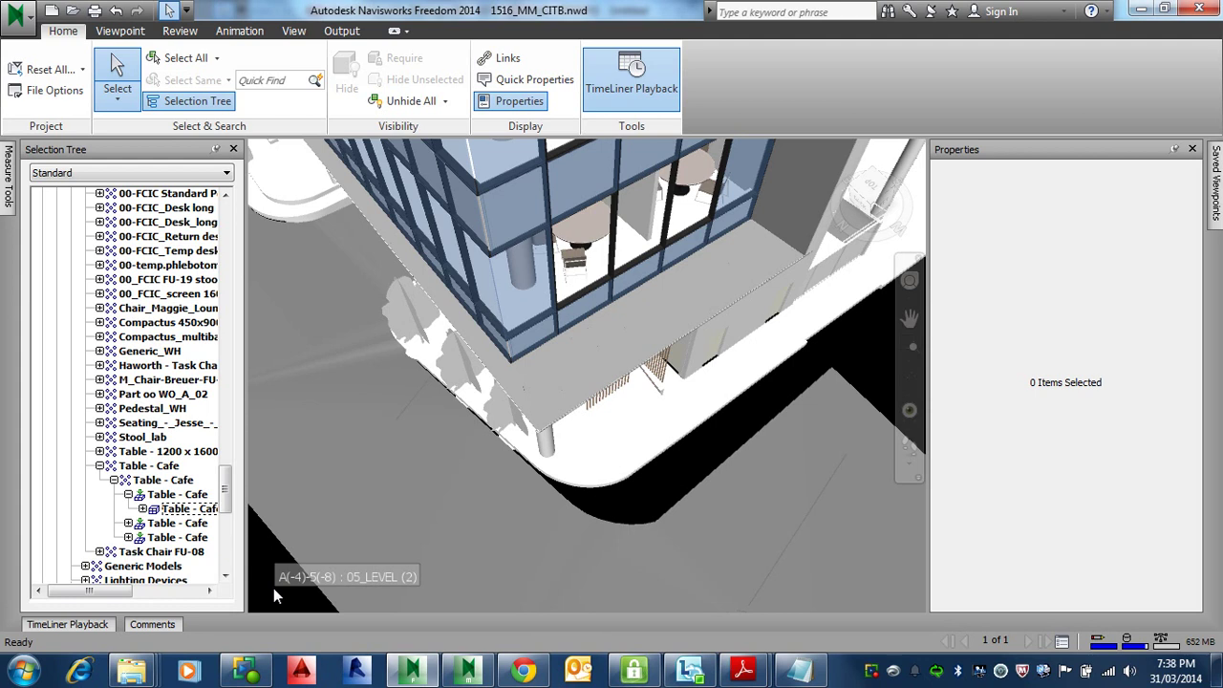
# Reselect the cafe table in the Selection Tree, check its component solids, and inspect its parent Table - Cafe entry's Phase Created properties
pyautogui.click(191, 509)
pyautogui.click(142, 509)
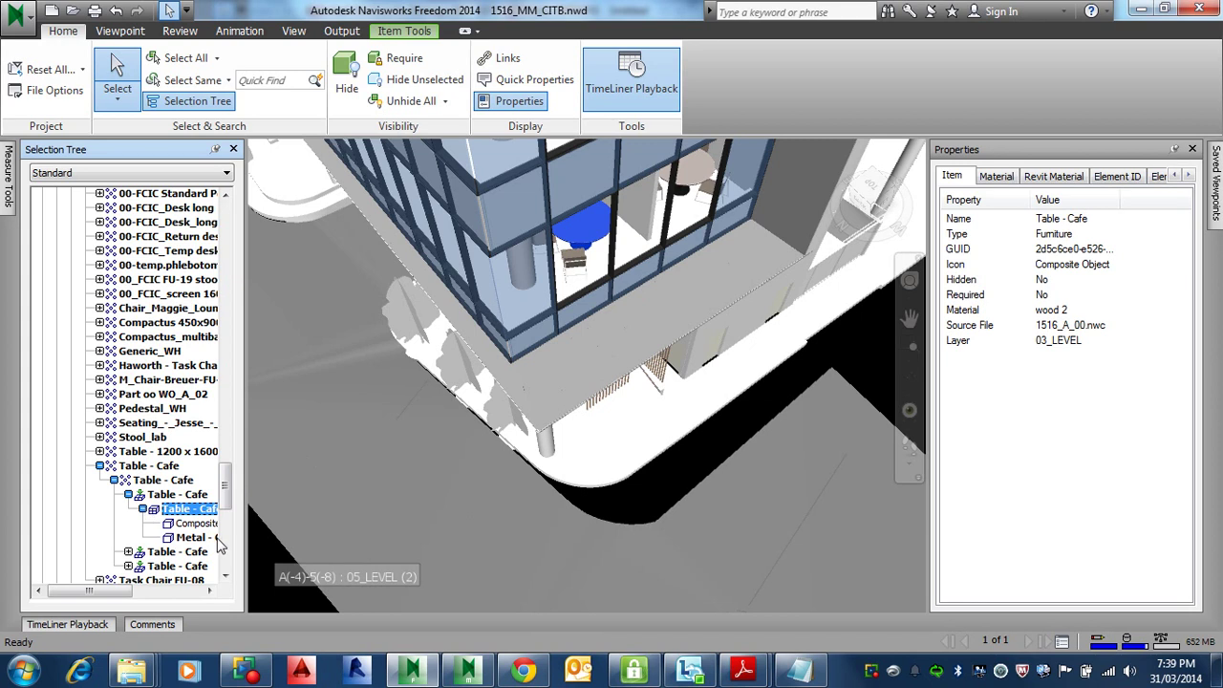
pyautogui.click(142, 509)
pyautogui.click(128, 494)
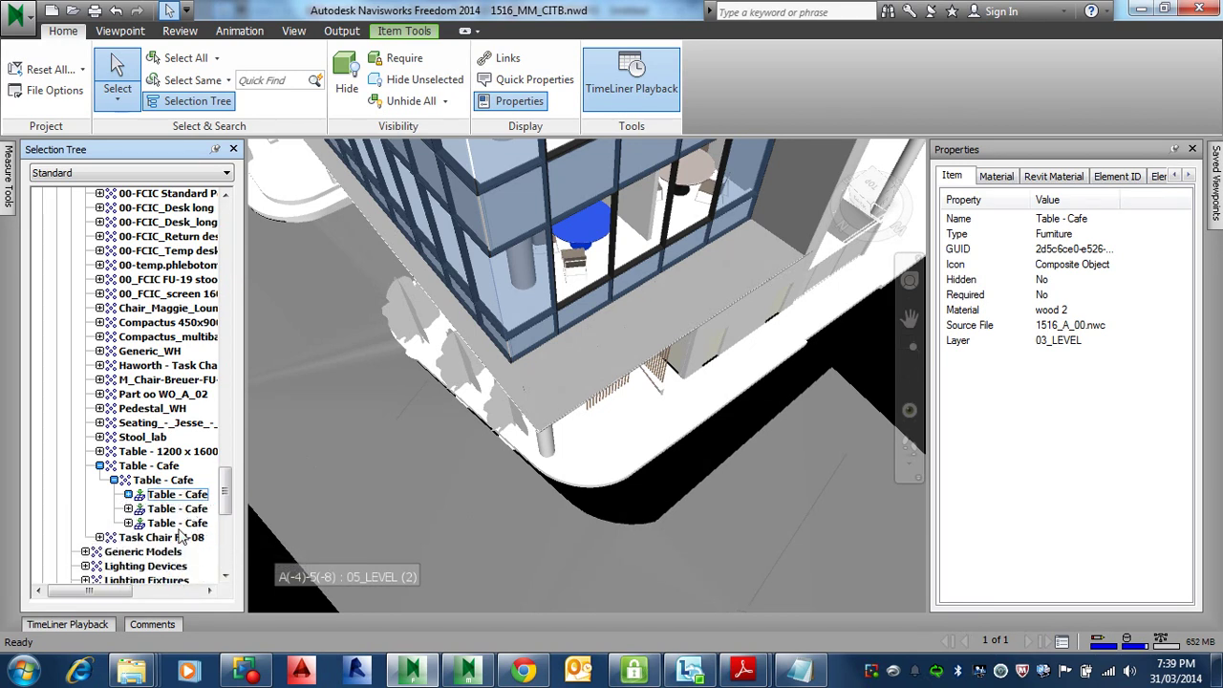
pyautogui.click(177, 496)
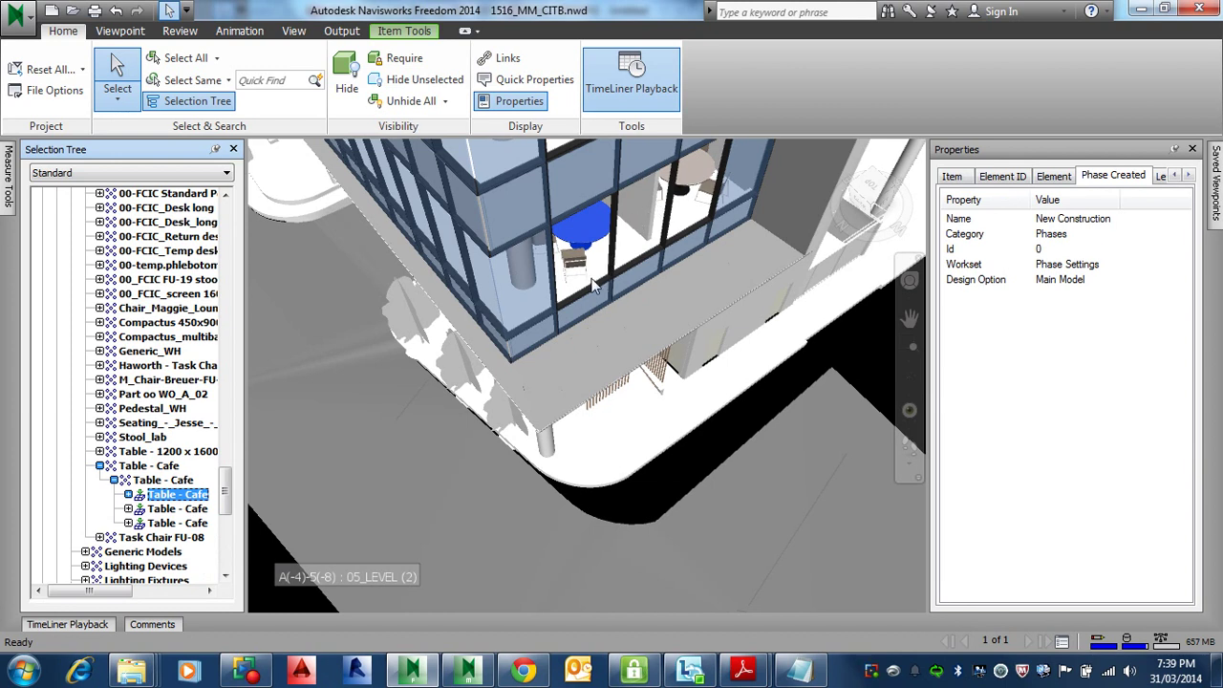
# View the building's end wall from outside and focus on the first Table - Cafe entry
pyautogui.moveTo(592, 287); pyautogui.dragTo(507, 406, button='middle')
pyautogui.scroll(-4, 537, 381)
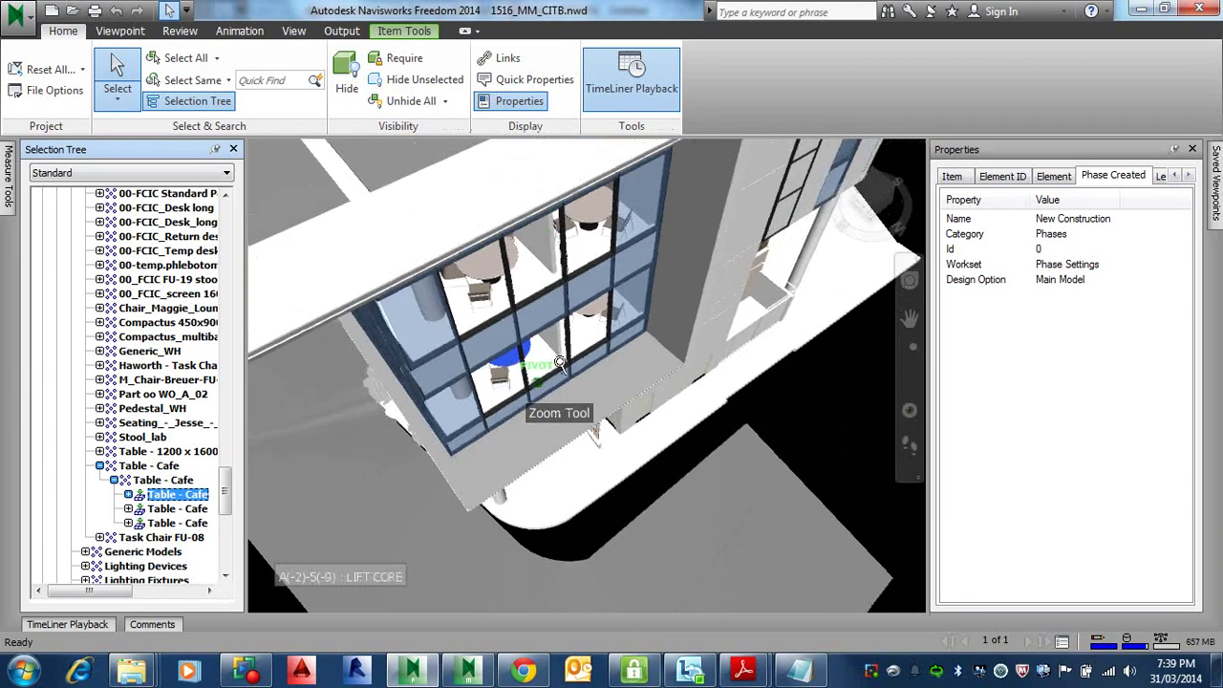
pyautogui.keyDown('shift'); pyautogui.moveTo(575, 359); pyautogui.dragTo(391, 295, button='middle'); pyautogui.keyUp('shift')
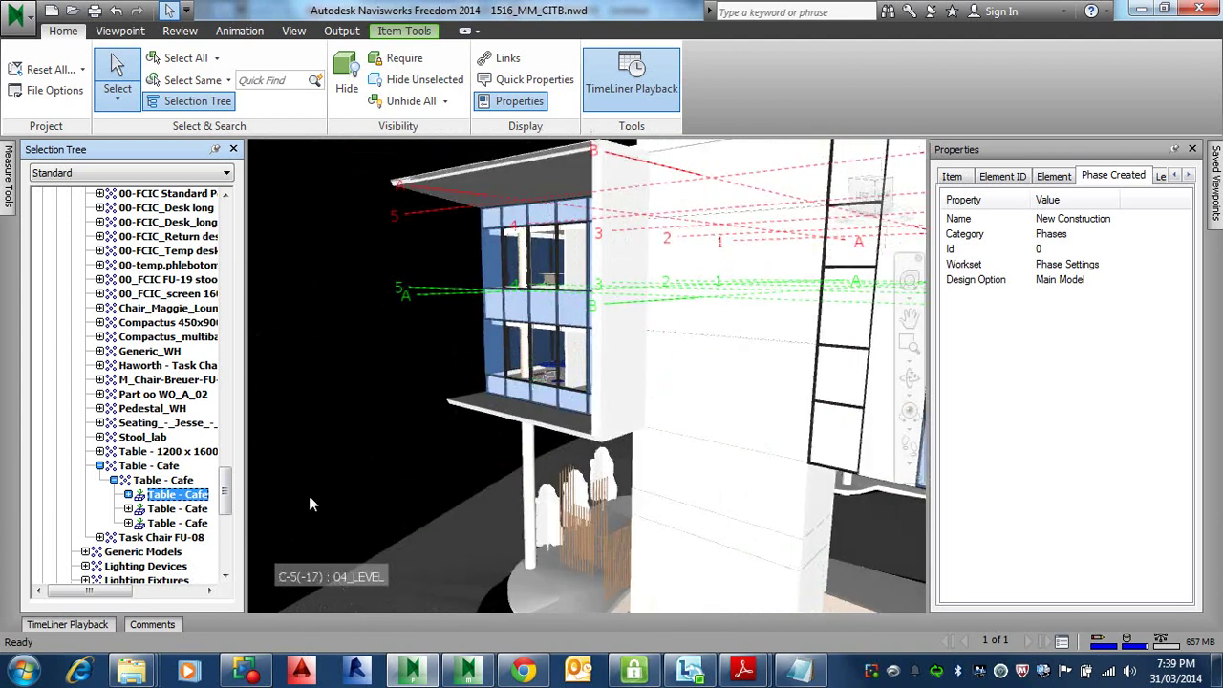
pyautogui.rightClick(168, 495)
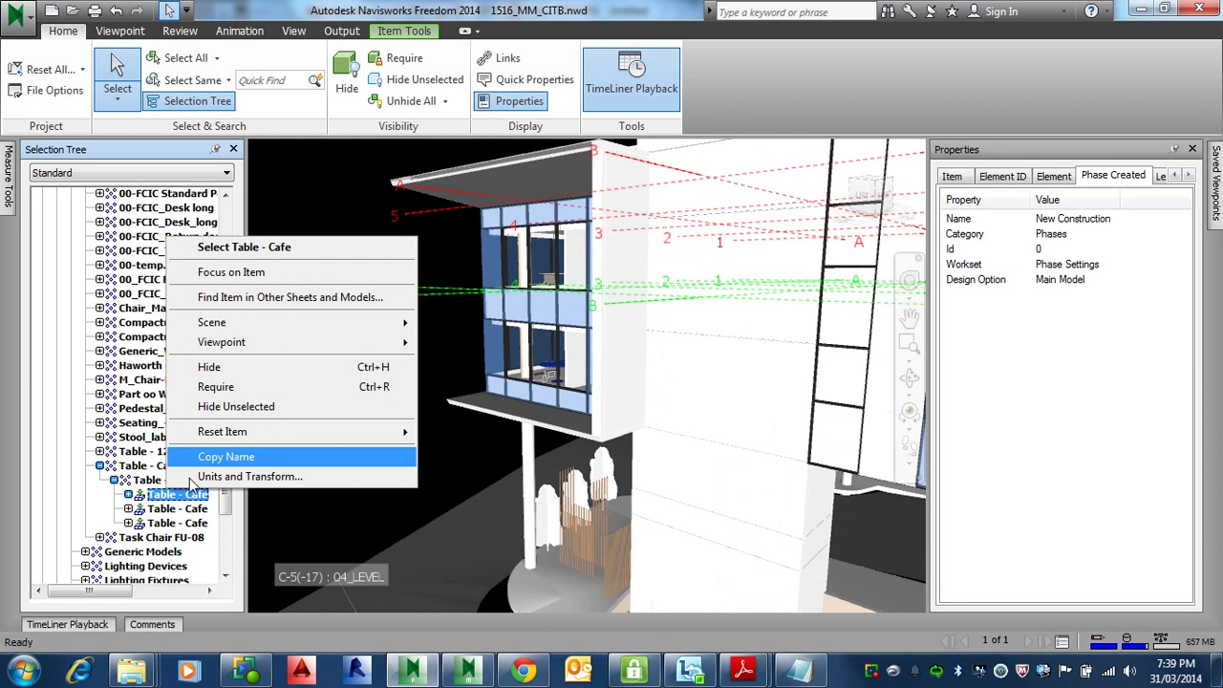
pyautogui.click(231, 272)
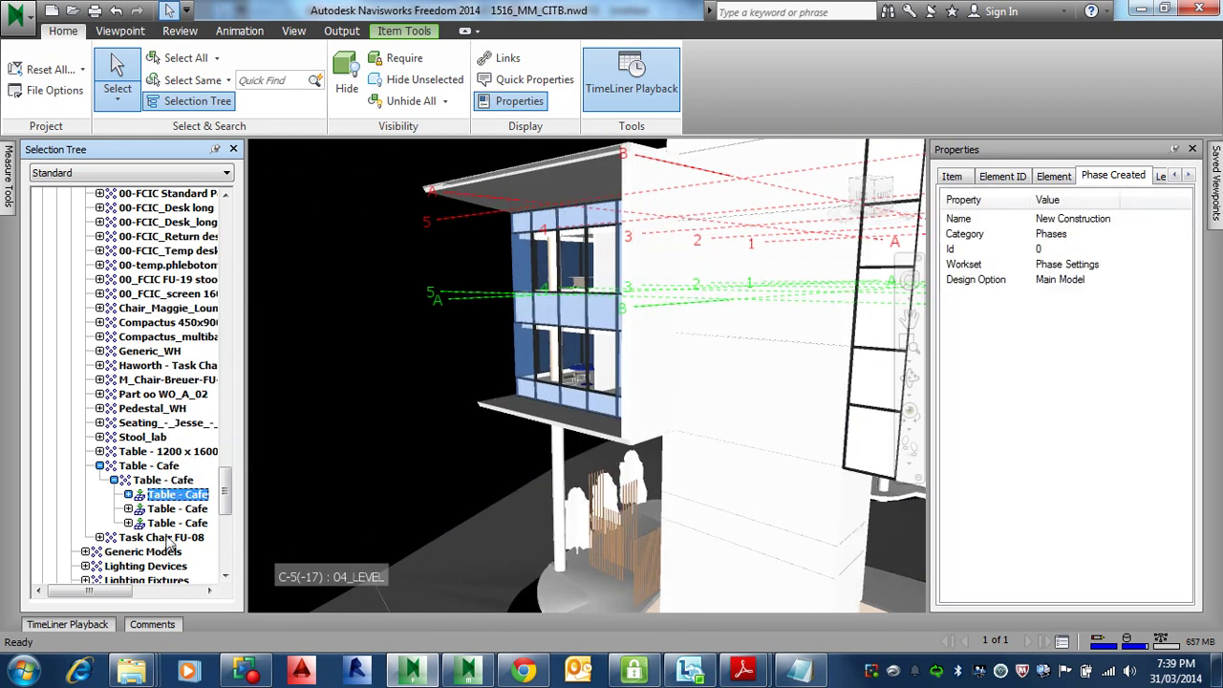
# Select the third Table - Cafe entry in the Selection Tree and focus the view on it
pyautogui.click(170, 523)
pyautogui.rightClick(169, 524)
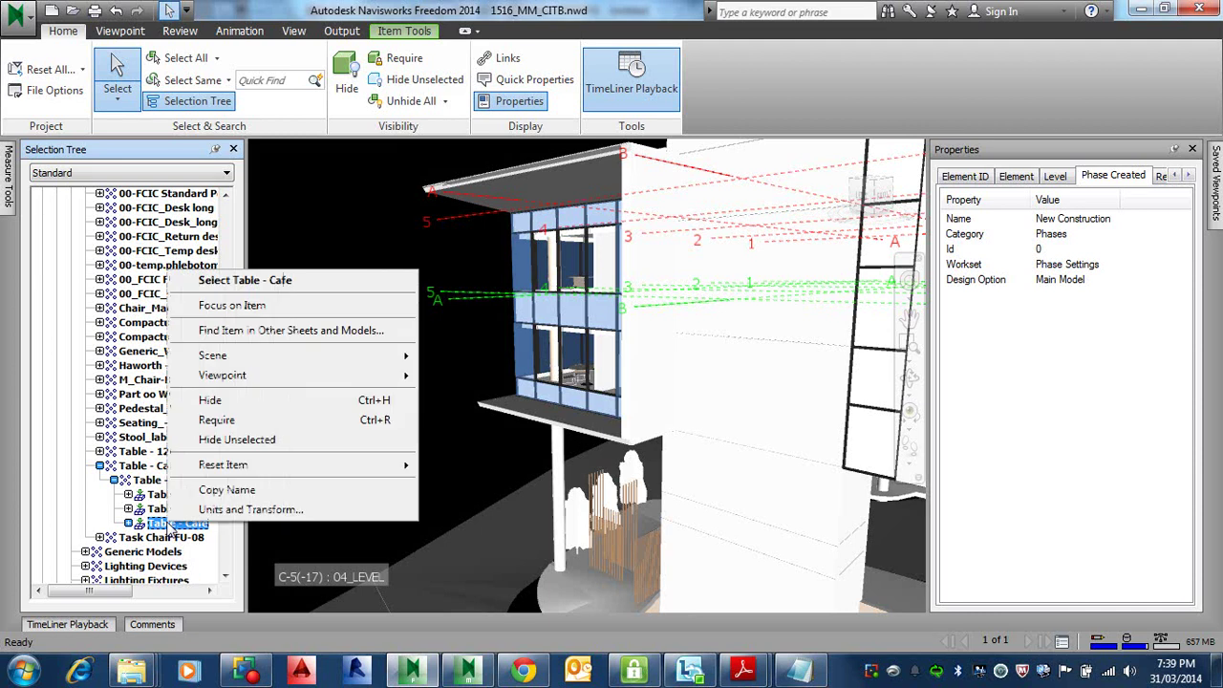
pyautogui.click(260, 316)
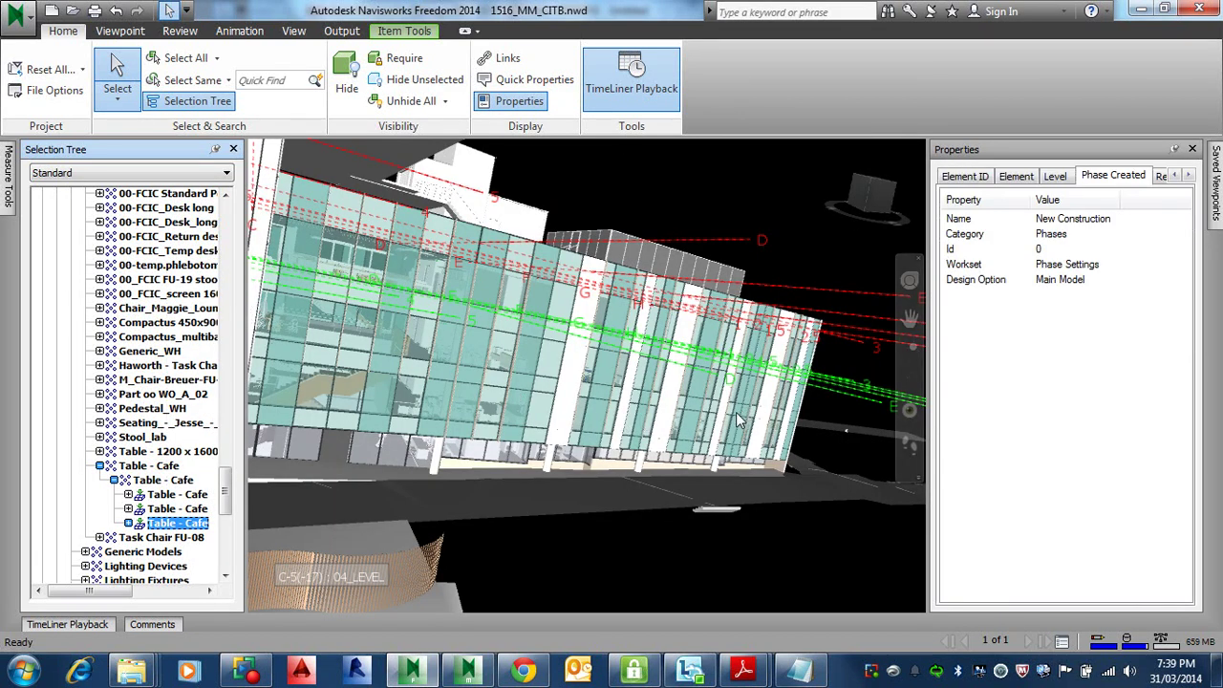
# Clear the selection and examine the building's long glazed facade and overall exterior from several angles
pyautogui.scroll(3, 726, 415)
pyautogui.click(776, 239)
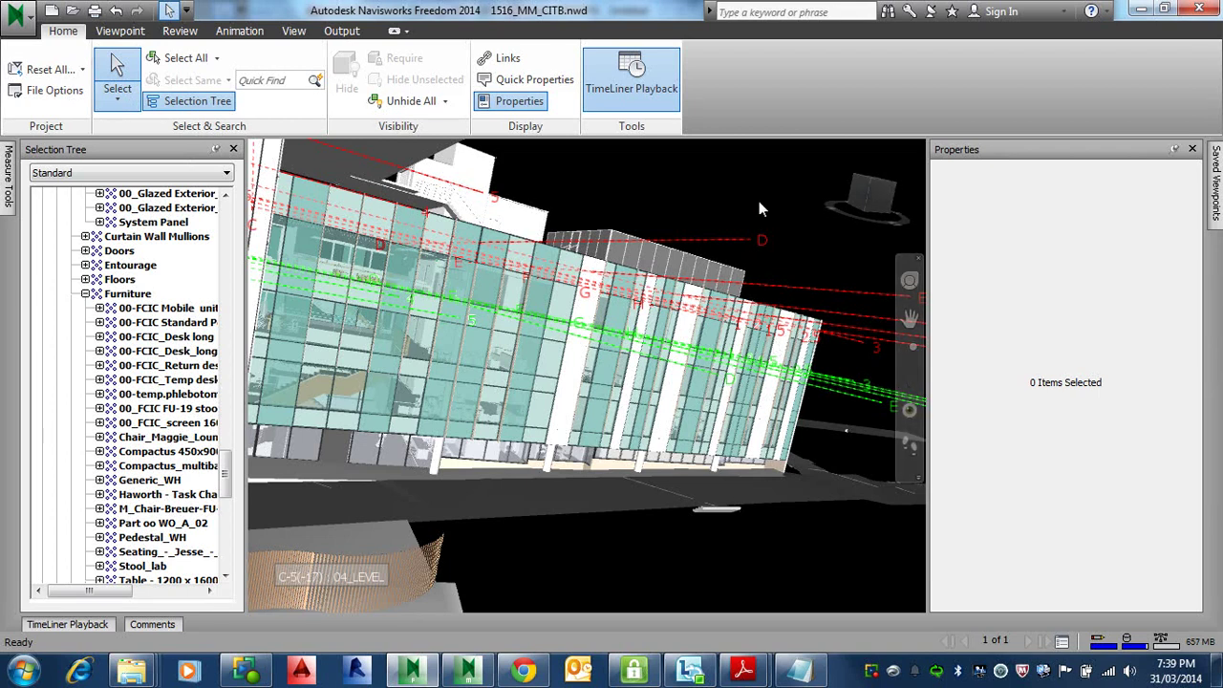
pyautogui.moveTo(759, 386); pyautogui.dragTo(793, 314, button='middle')
pyautogui.keyDown('shift'); pyautogui.moveTo(691, 354); pyautogui.dragTo(544, 382, button='middle'); pyautogui.keyUp('shift')
pyautogui.scroll(-3, 574, 401)
pyautogui.keyDown('shift'); pyautogui.moveTo(696, 334); pyautogui.dragTo(470, 320, button='middle'); pyautogui.keyUp('shift')
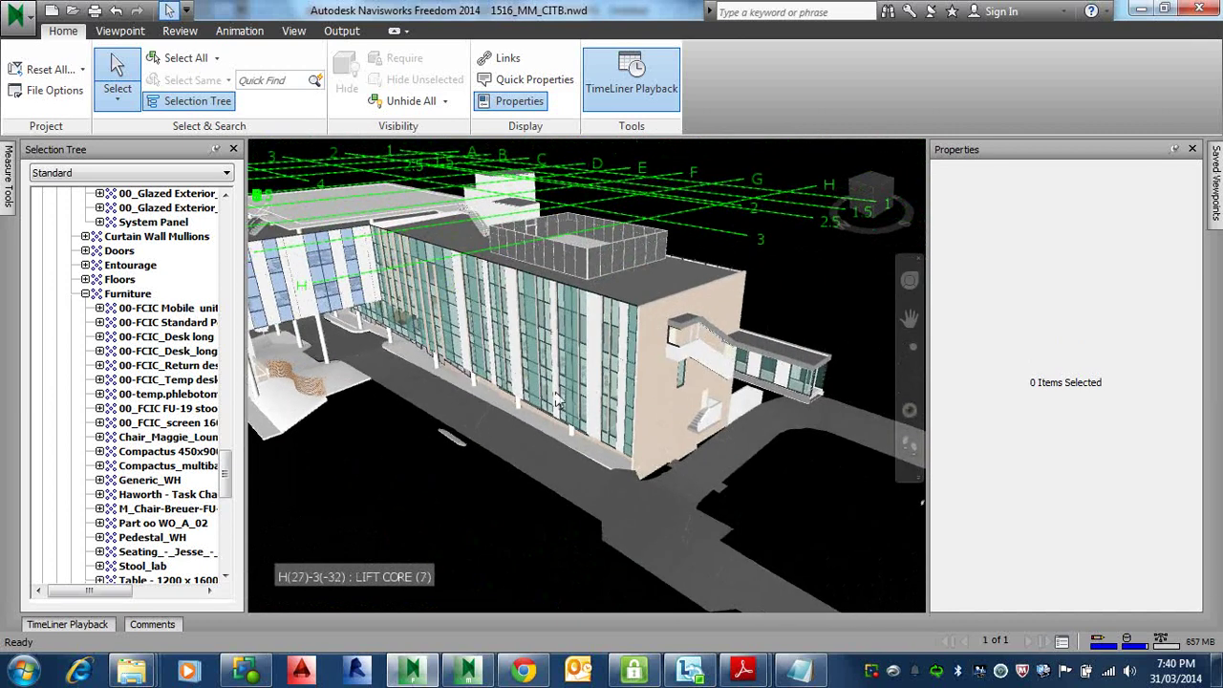
pyautogui.keyDown('shift'); pyautogui.moveTo(567, 382); pyautogui.dragTo(707, 458, button='middle'); pyautogui.keyUp('shift')
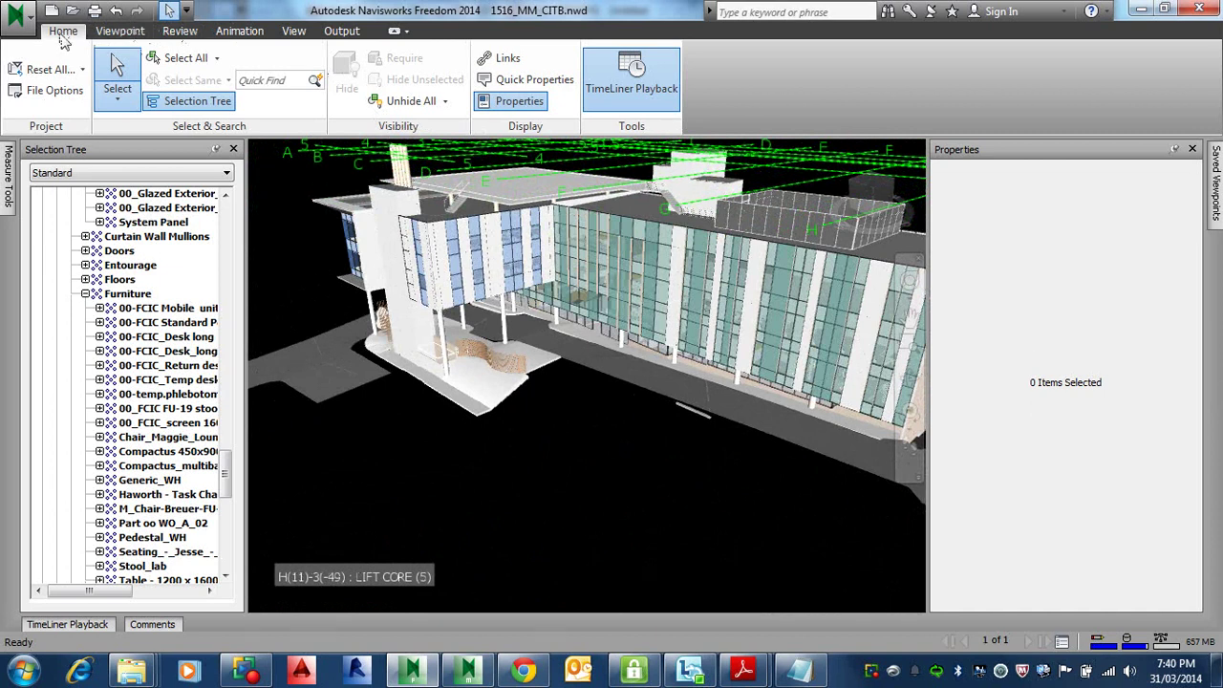
# Turn off the display of the grid lines in the scene
pyautogui.click(293, 30)
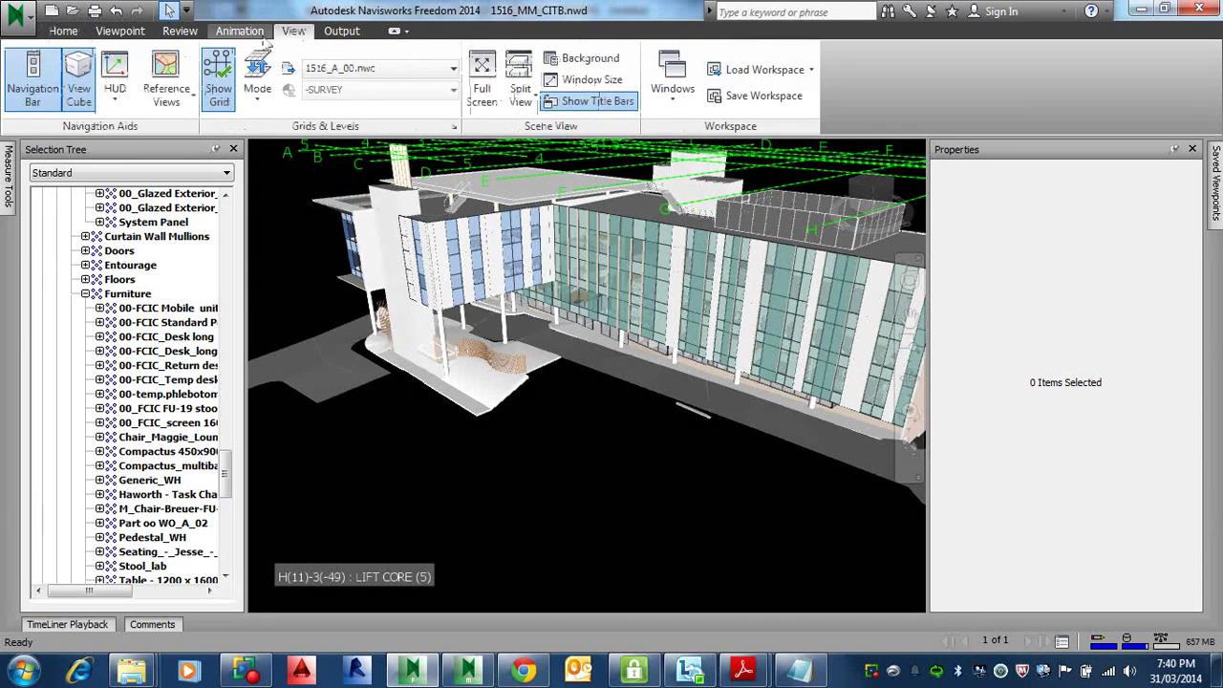
pyautogui.click(219, 81)
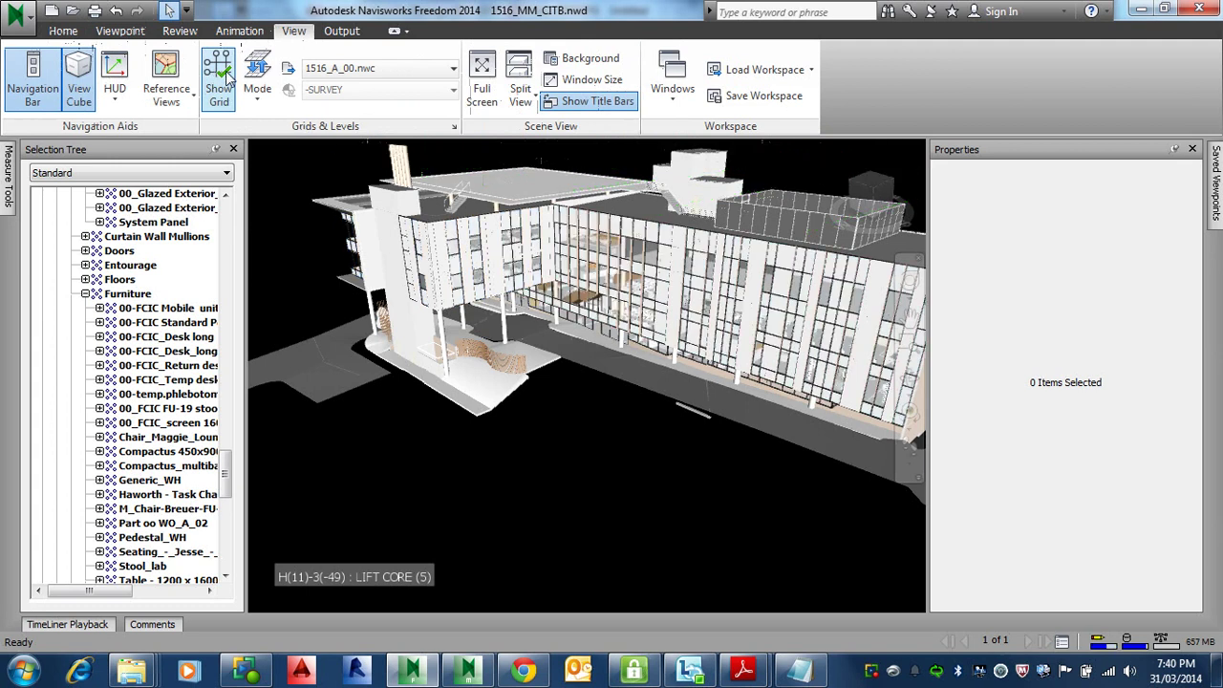
pyautogui.click(63, 30)
# Inspect the building's glazed corner up close, select the interior Basic Wall behind the cafe tables, and clear the selection
pyautogui.moveTo(330, 292)
pyautogui.mouseDown(button='middle')
pyautogui.moveTo(401, 342)
pyautogui.moveTo(411, 449)
pyautogui.moveTo(449, 477)
pyautogui.moveTo(620, 299)
pyautogui.mouseUp(button='middle')
pyautogui.scroll(5, 635, 313)
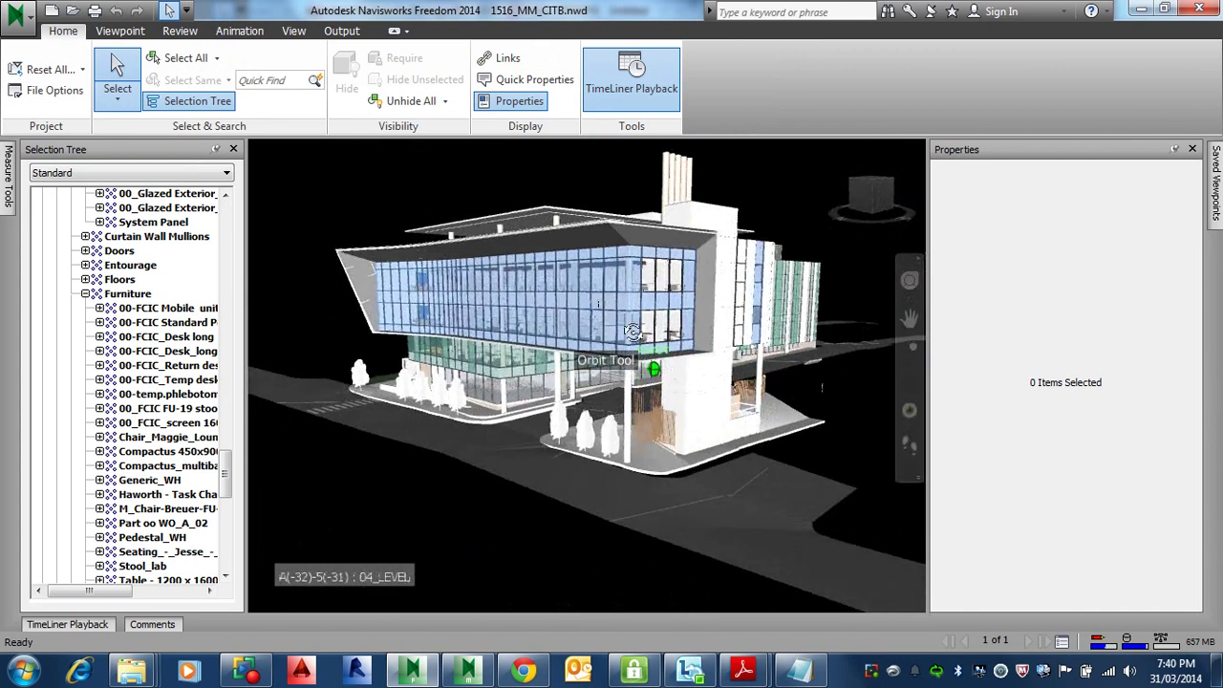
pyautogui.scroll(4, 654, 327)
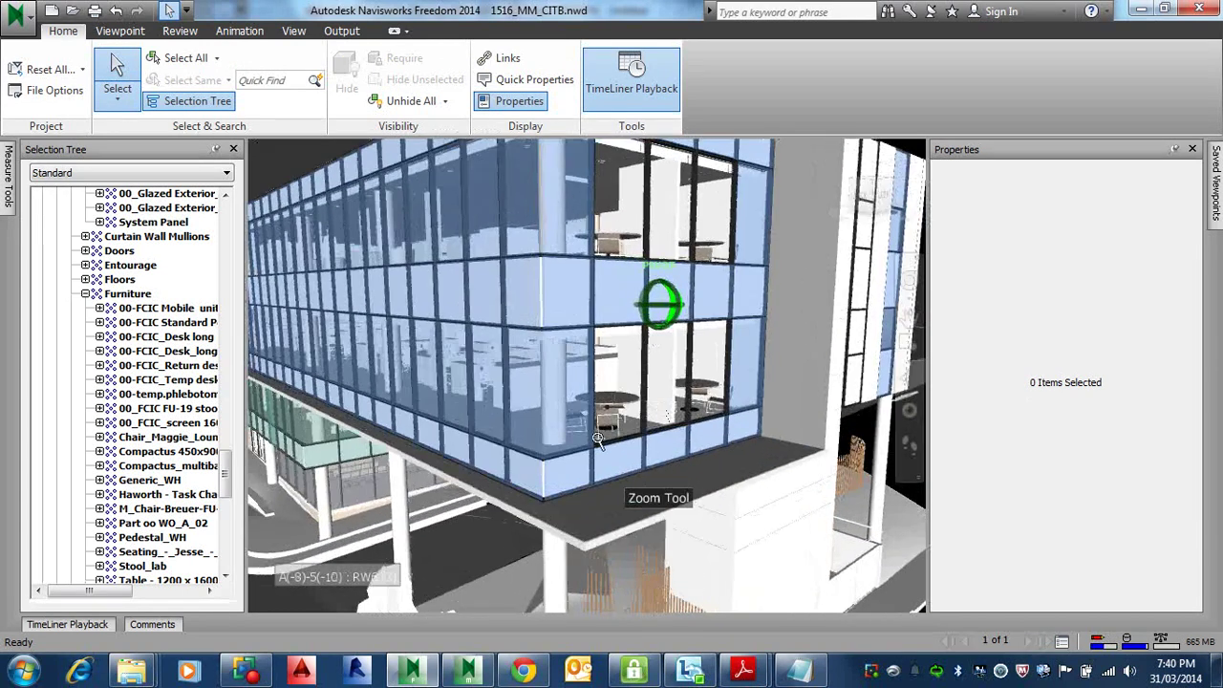
pyautogui.click(620, 382)
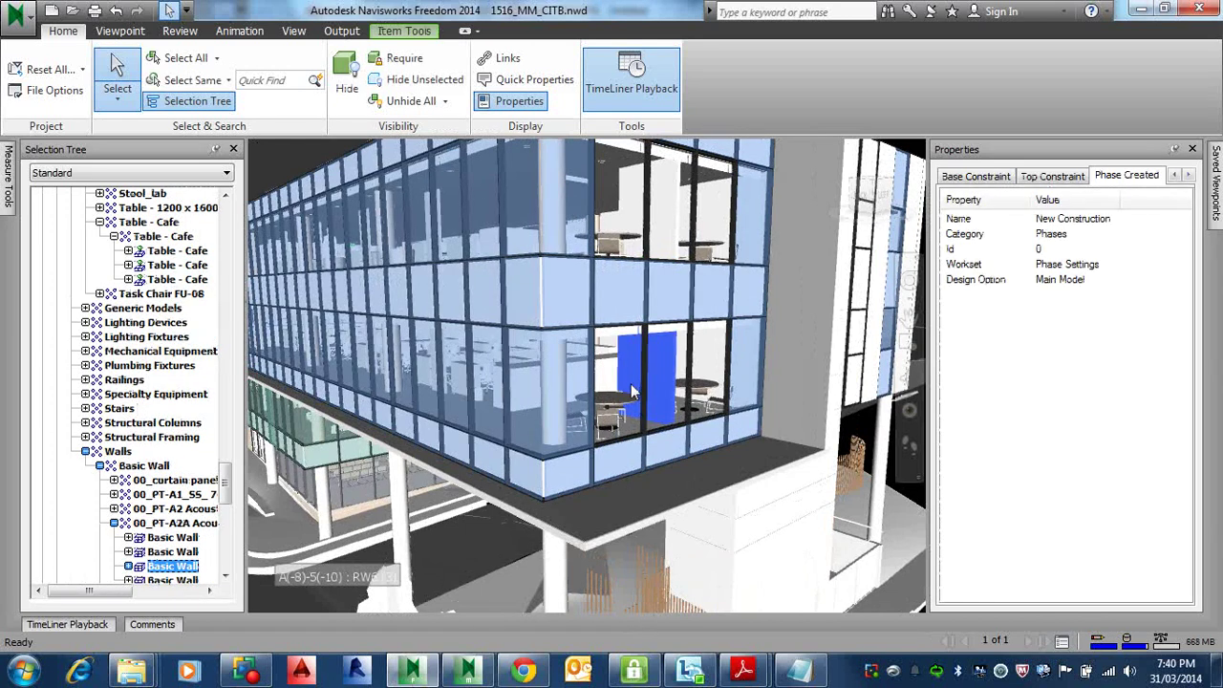
pyautogui.press('Escape')
# Unhide all hidden items in the building model
pyautogui.scroll(-4, 494, 264)
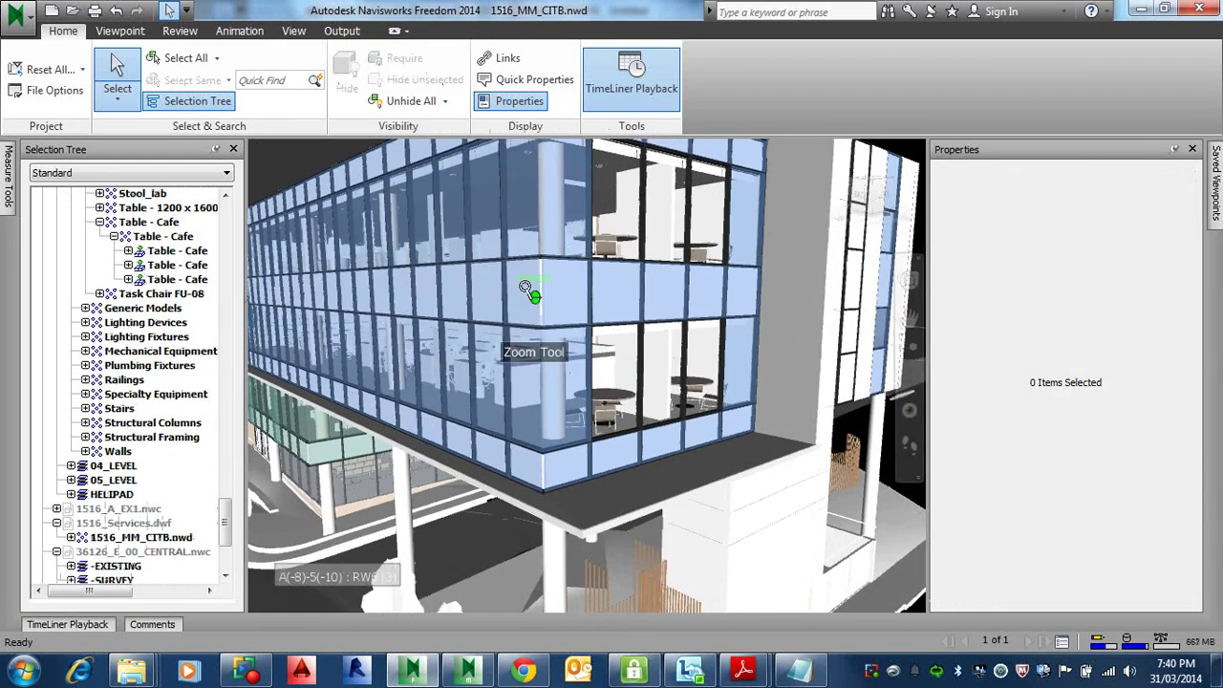
pyautogui.scroll(-3, 494, 265)
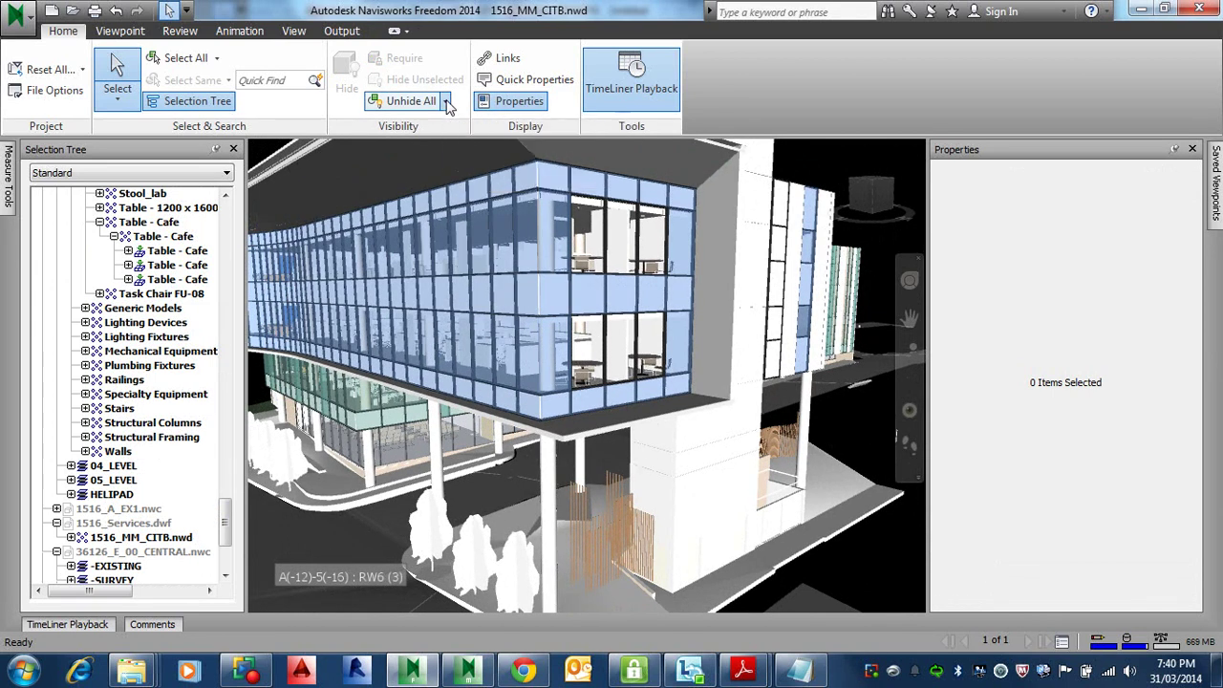
pyautogui.click(446, 103)
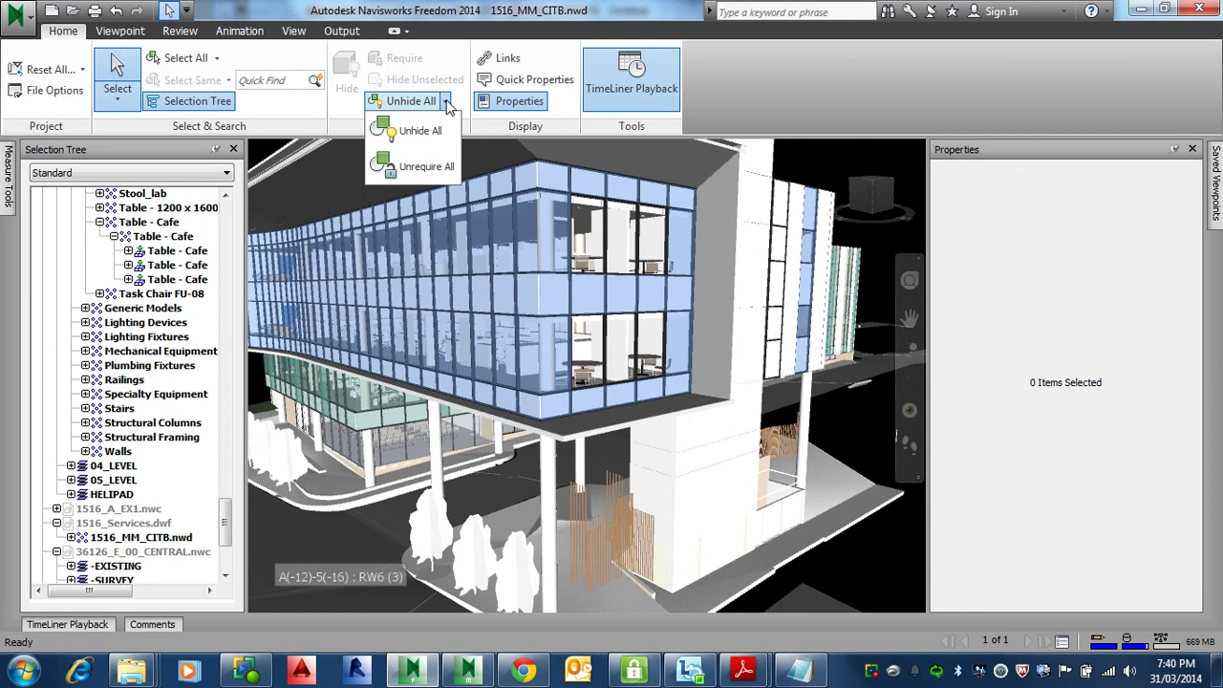
pyautogui.click(418, 136)
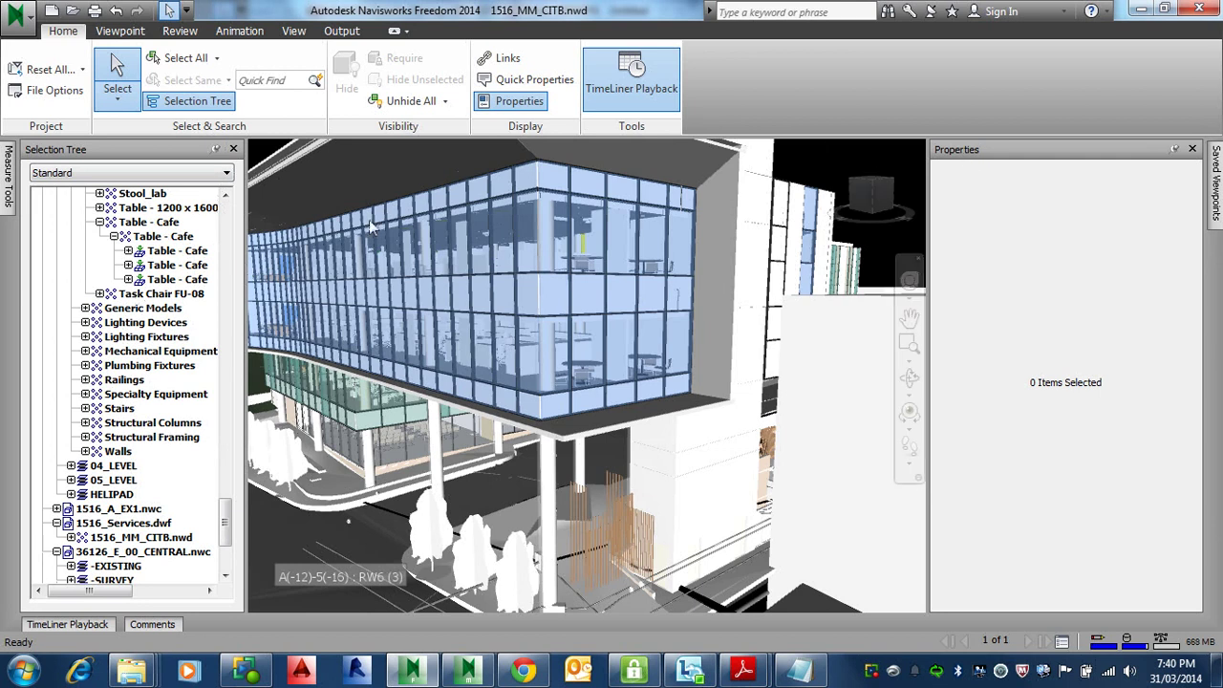
# Check the docked Measure Tools, Comments and TimeLiner Playback windows
pyautogui.click(8, 176)
pyautogui.moveTo(7, 191)
pyautogui.moveTo(166, 627)
pyautogui.moveTo(102, 635)
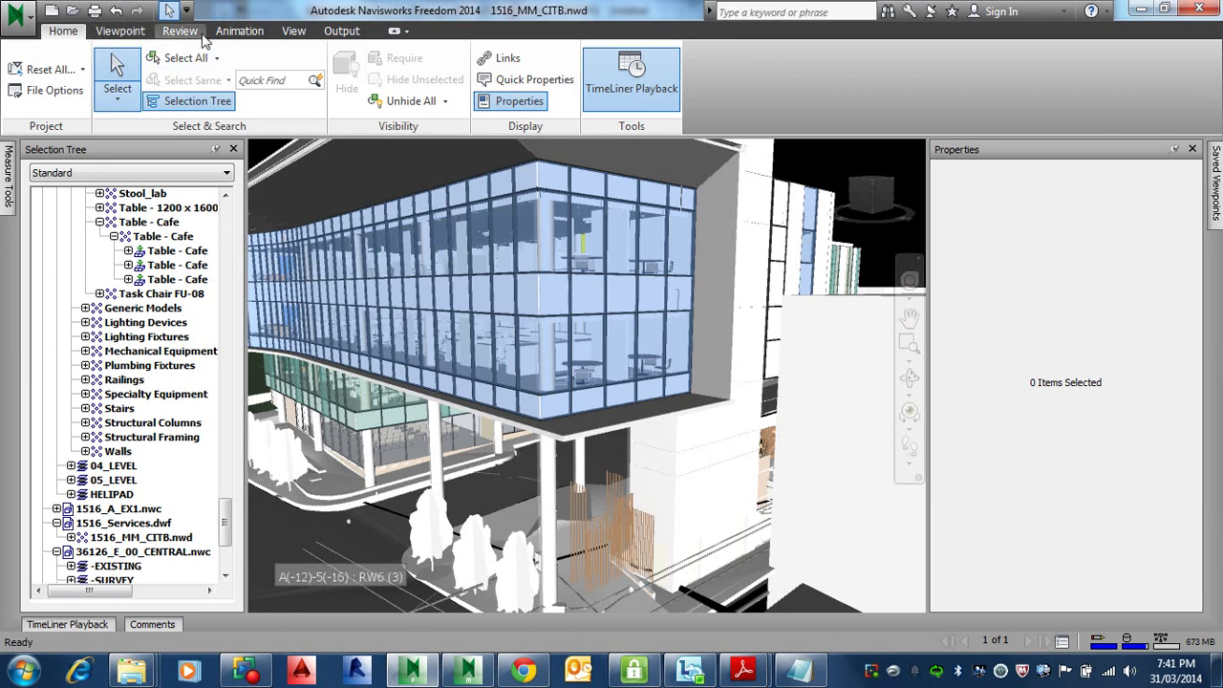
# Close the Selection Tree, Measure Tools and Properties windows to clear the space around the scene
pyautogui.click(293, 31)
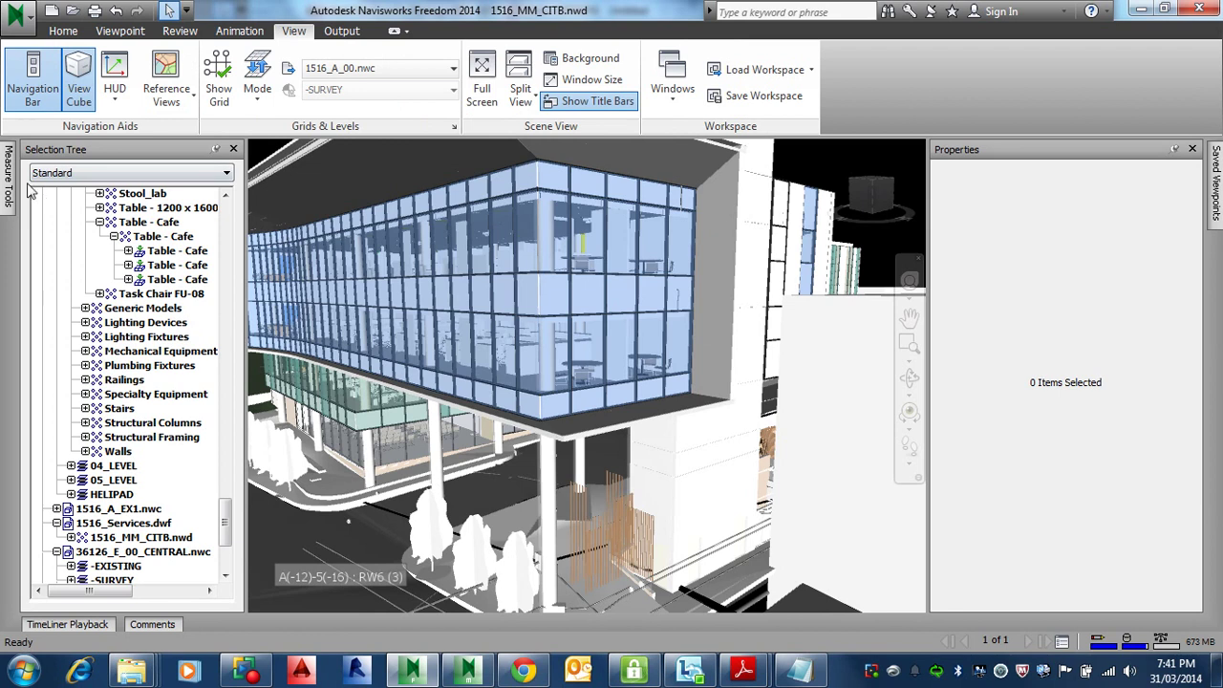
pyautogui.click(233, 149)
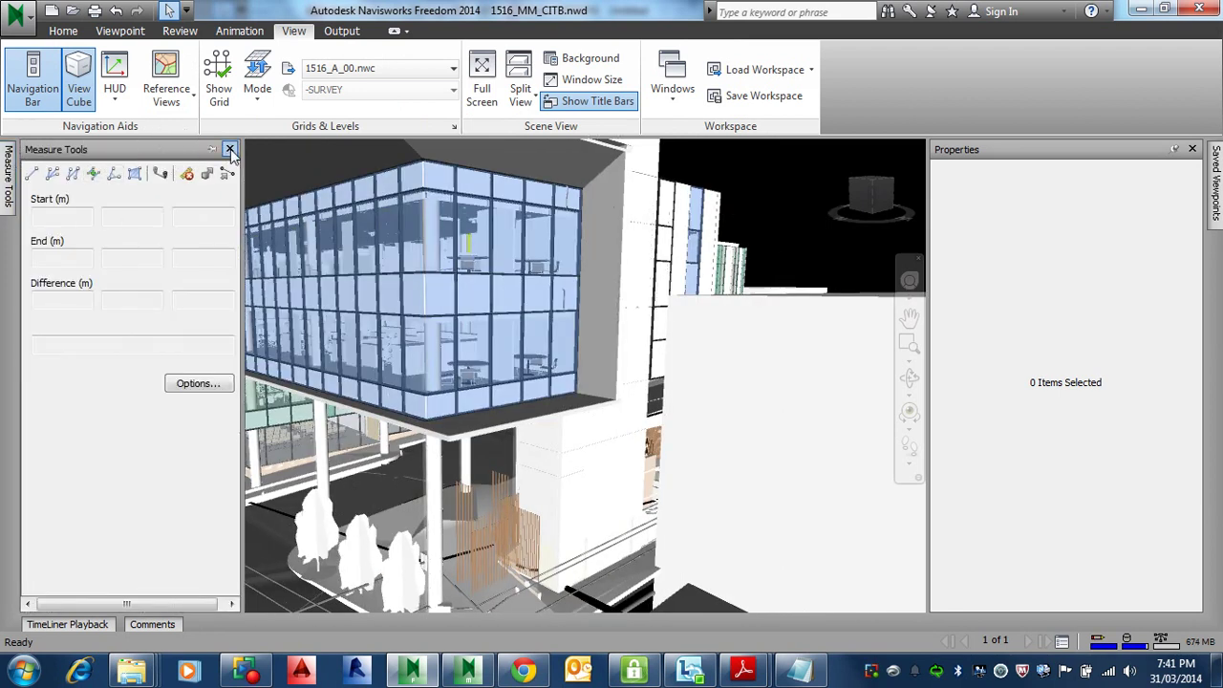
pyautogui.click(230, 149)
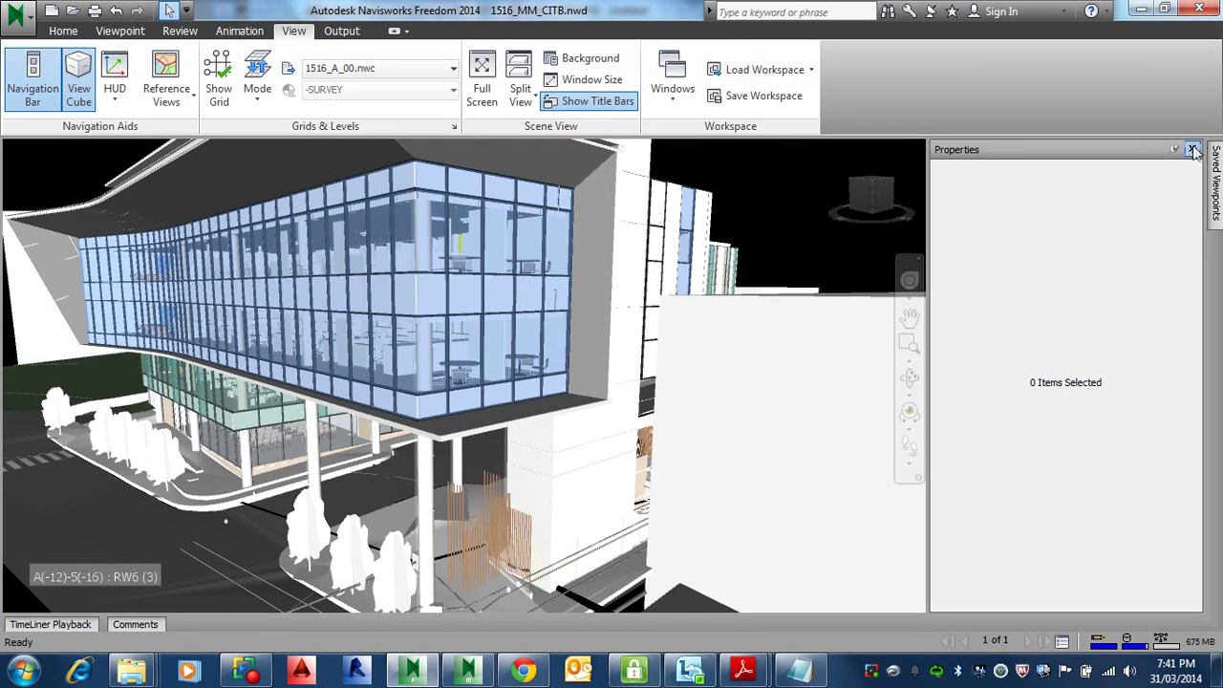
pyautogui.click(1193, 150)
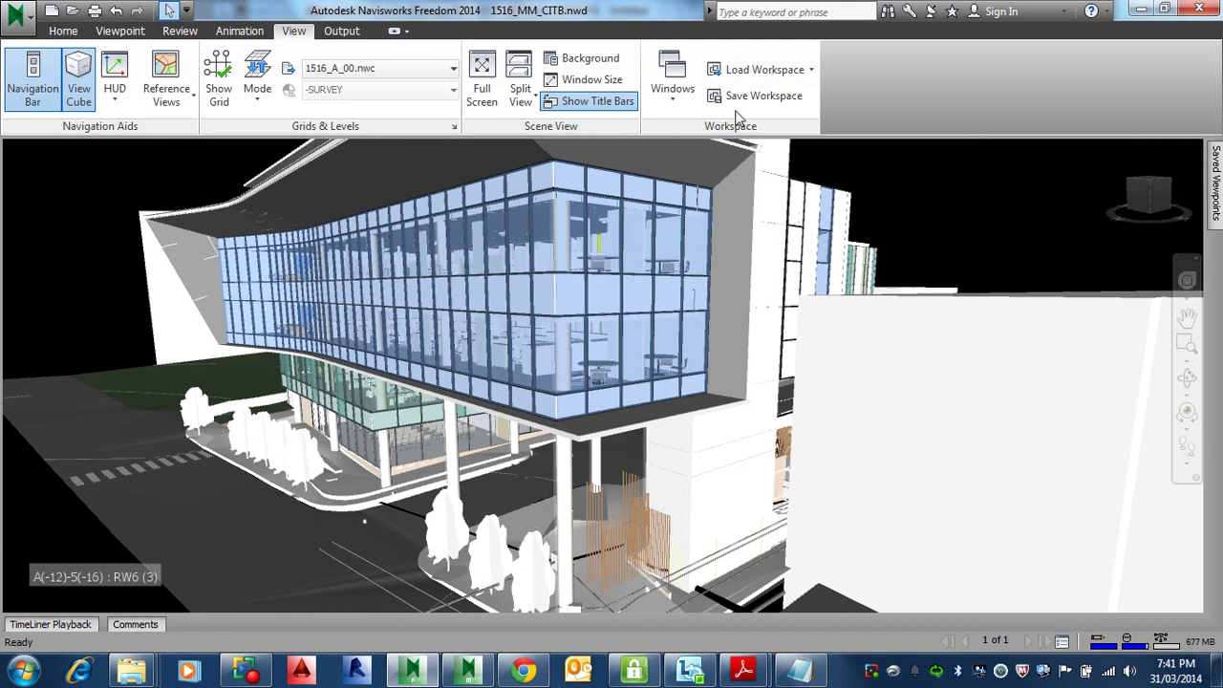
# Restore the Properties, Selection Tree and Measure Tools windows, and review the list of available dockable windows
pyautogui.click(673, 105)
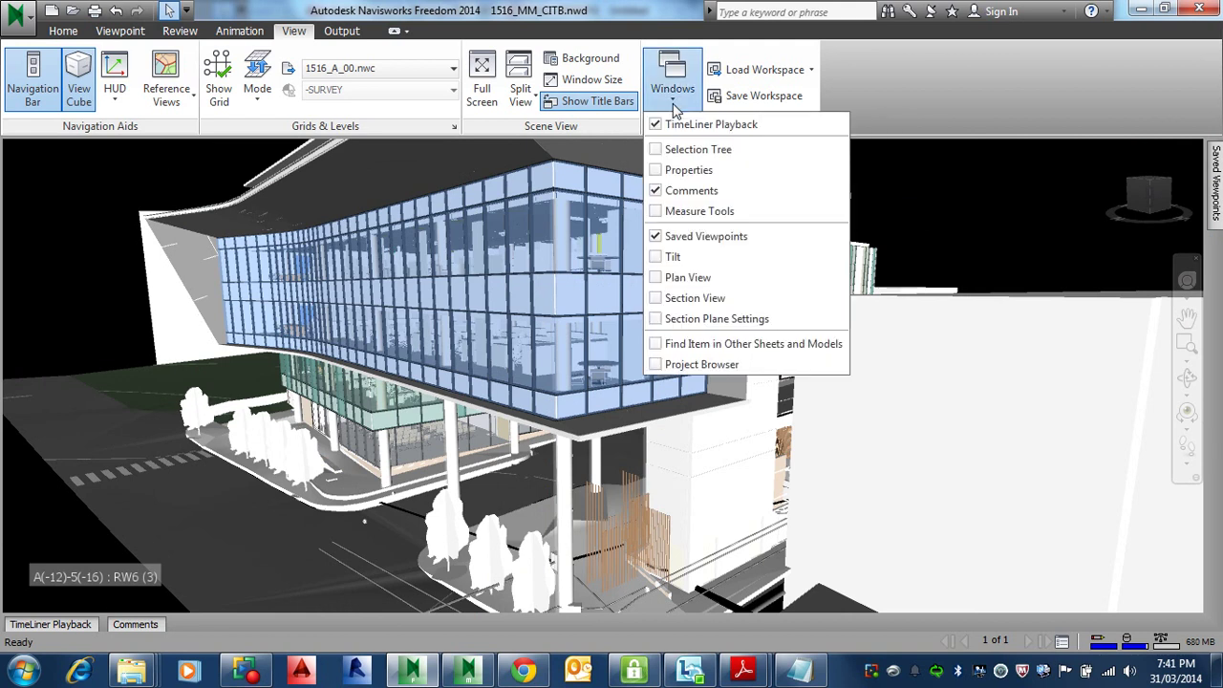
pyautogui.click(659, 171)
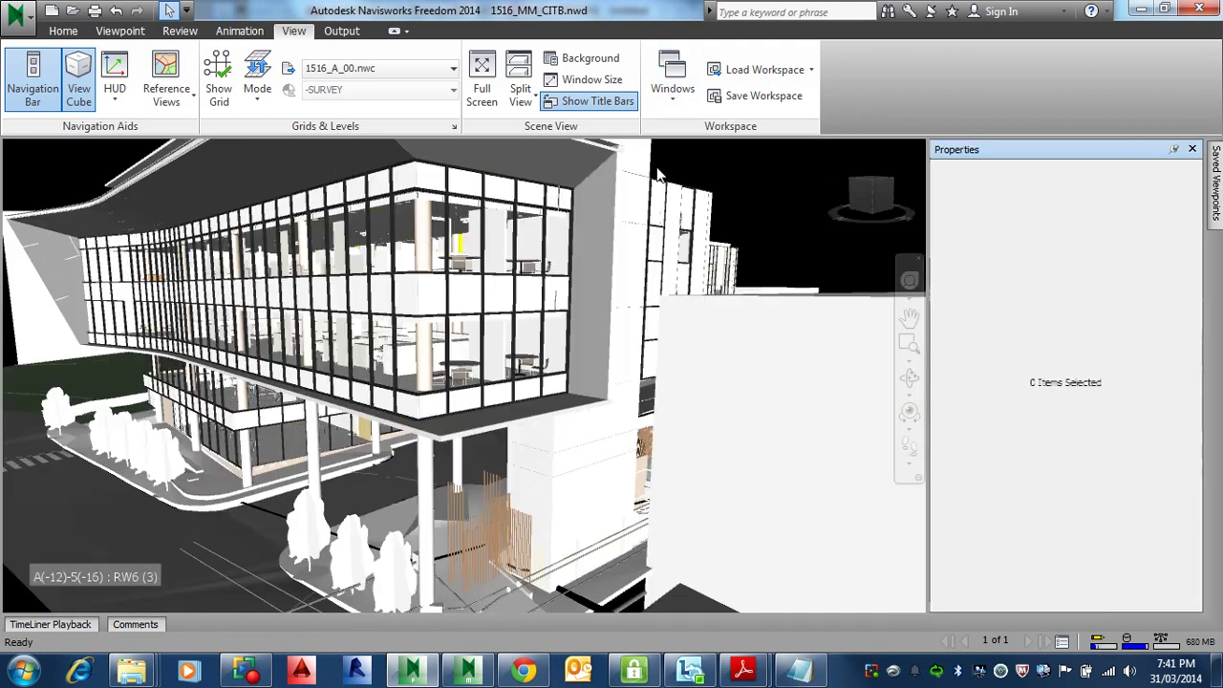
pyautogui.click(674, 103)
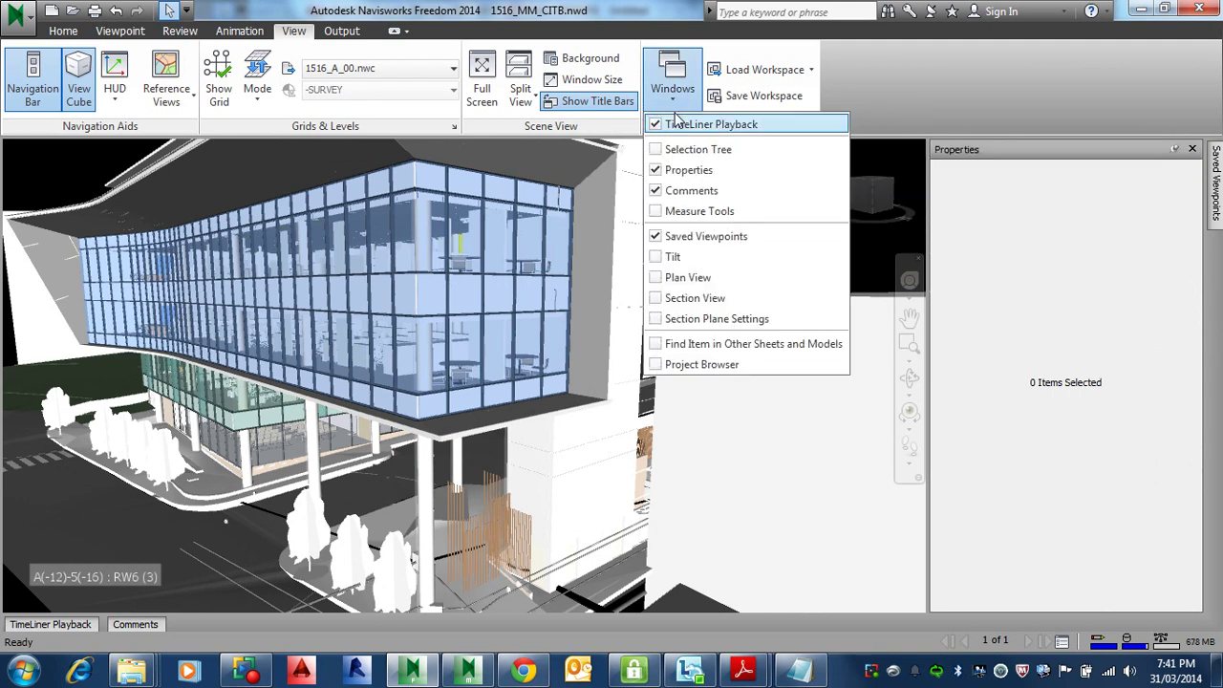
pyautogui.click(657, 149)
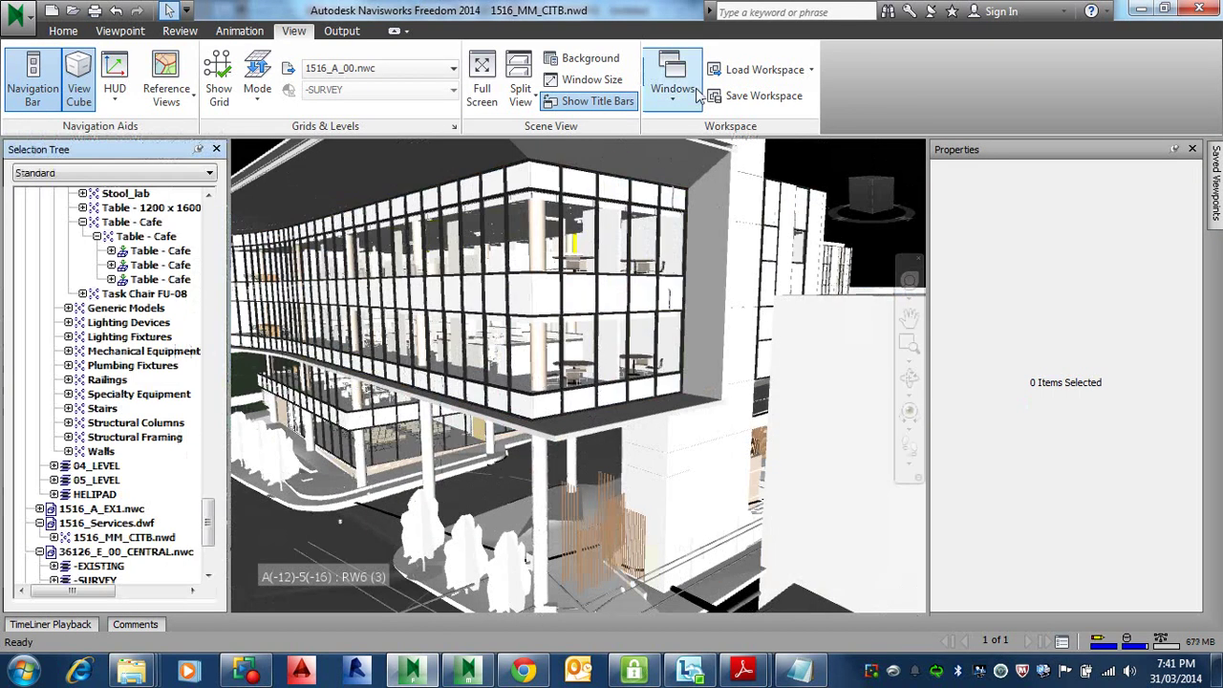
pyautogui.click(682, 95)
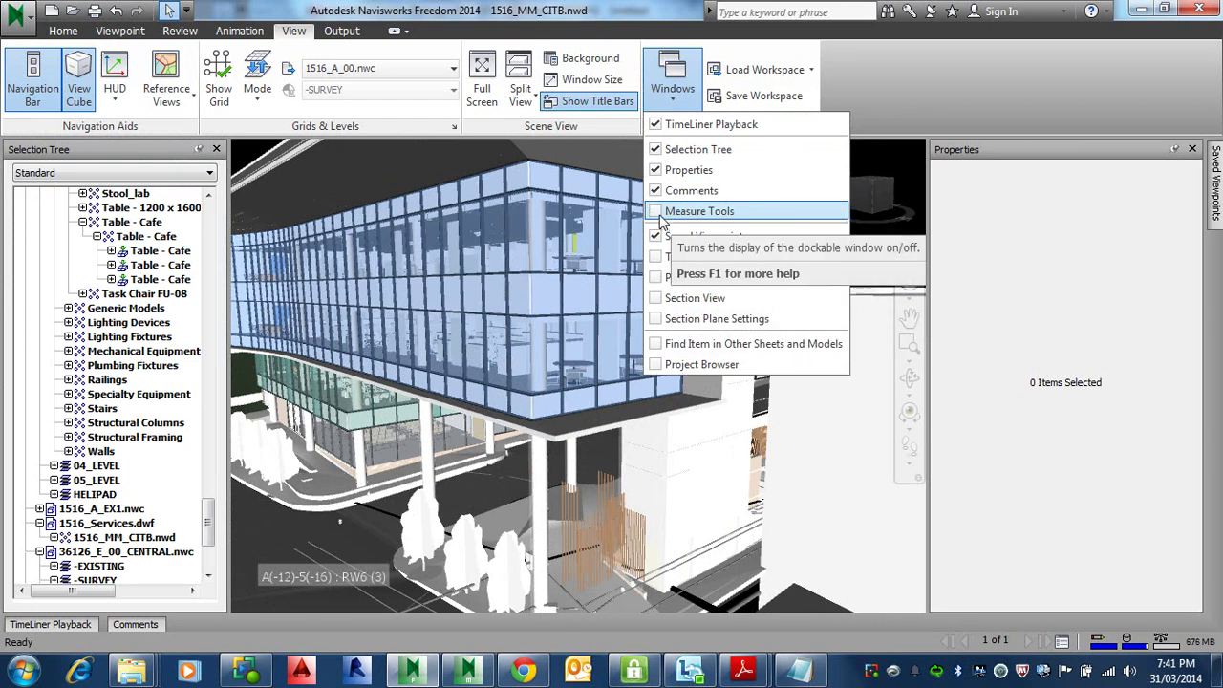
pyautogui.click(662, 211)
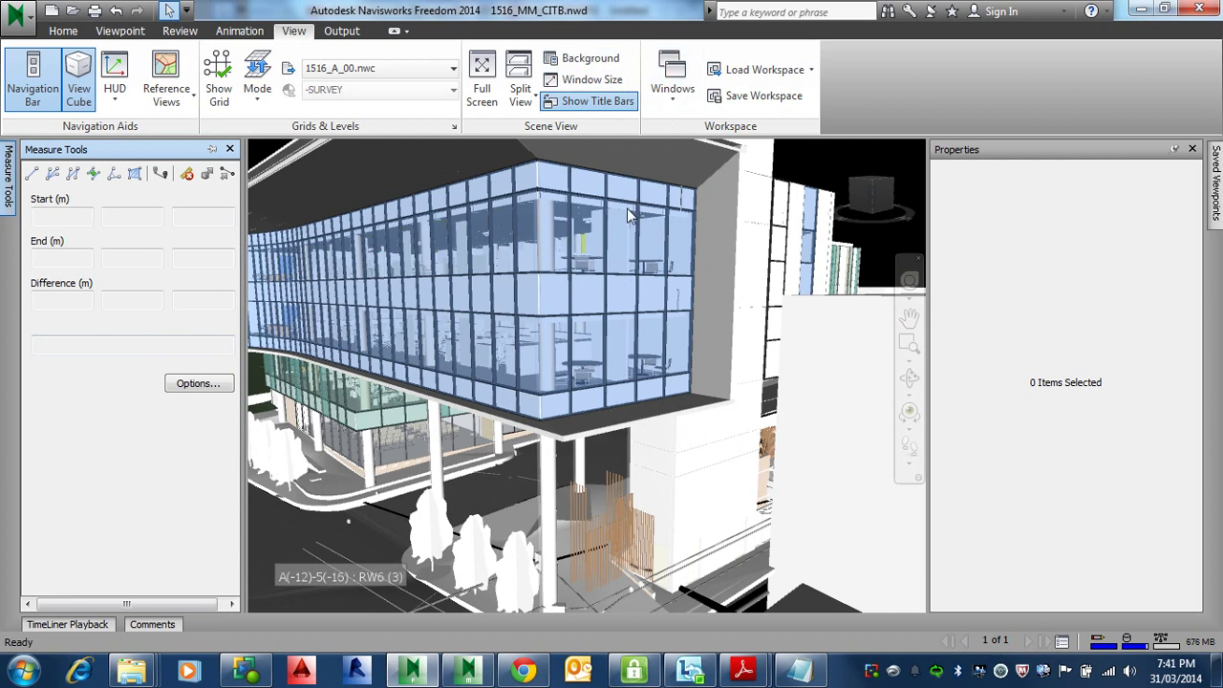
pyautogui.click(679, 107)
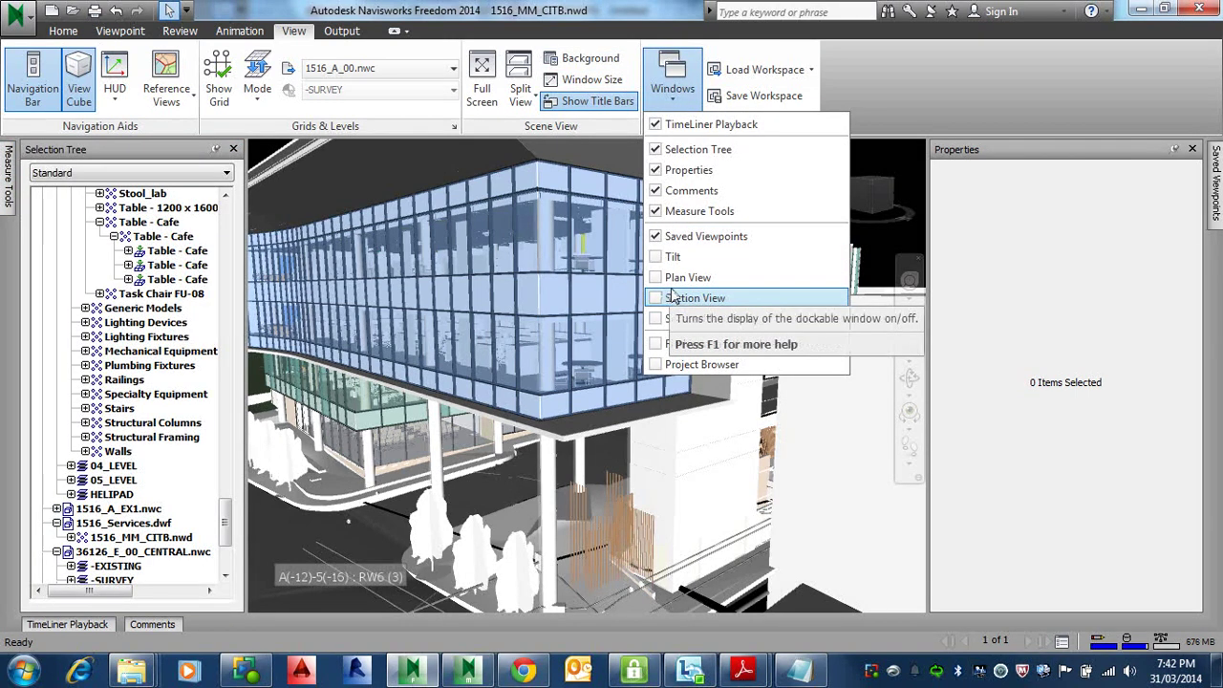
pyautogui.click(89, 157)
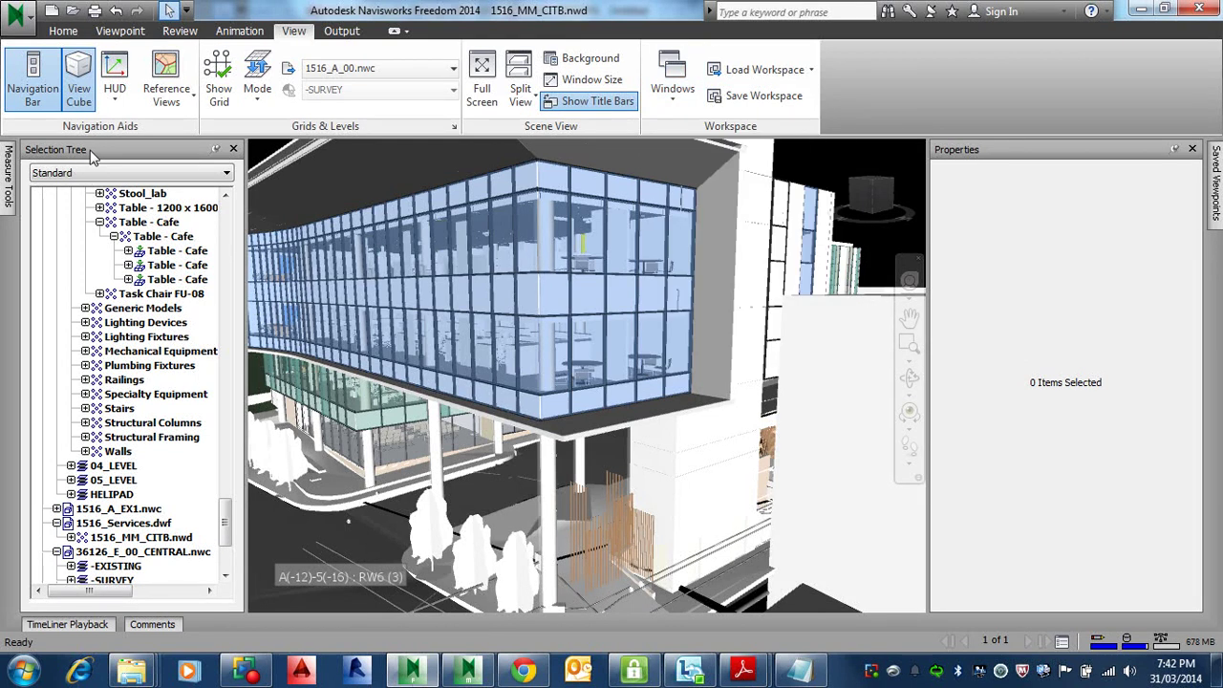
# Set the Selection Tree to auto-hide, and preview the collapsed Measure Tools and Selection Tree windows
pyautogui.click(217, 151)
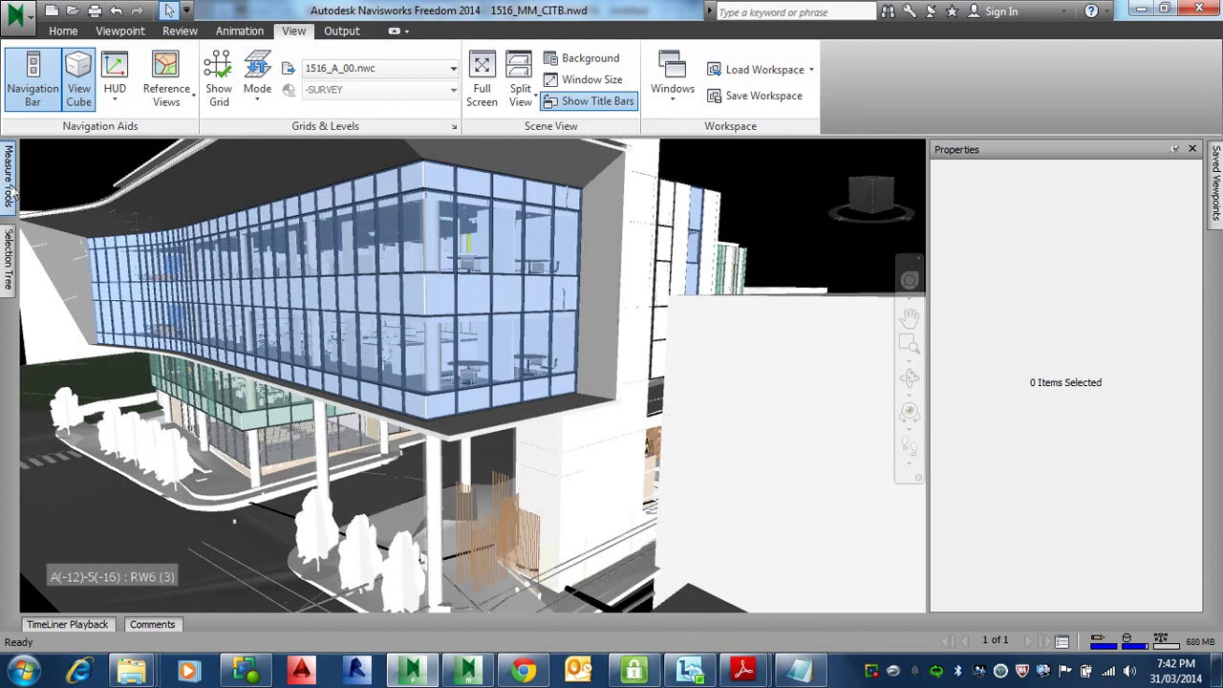
pyautogui.moveTo(9, 177)
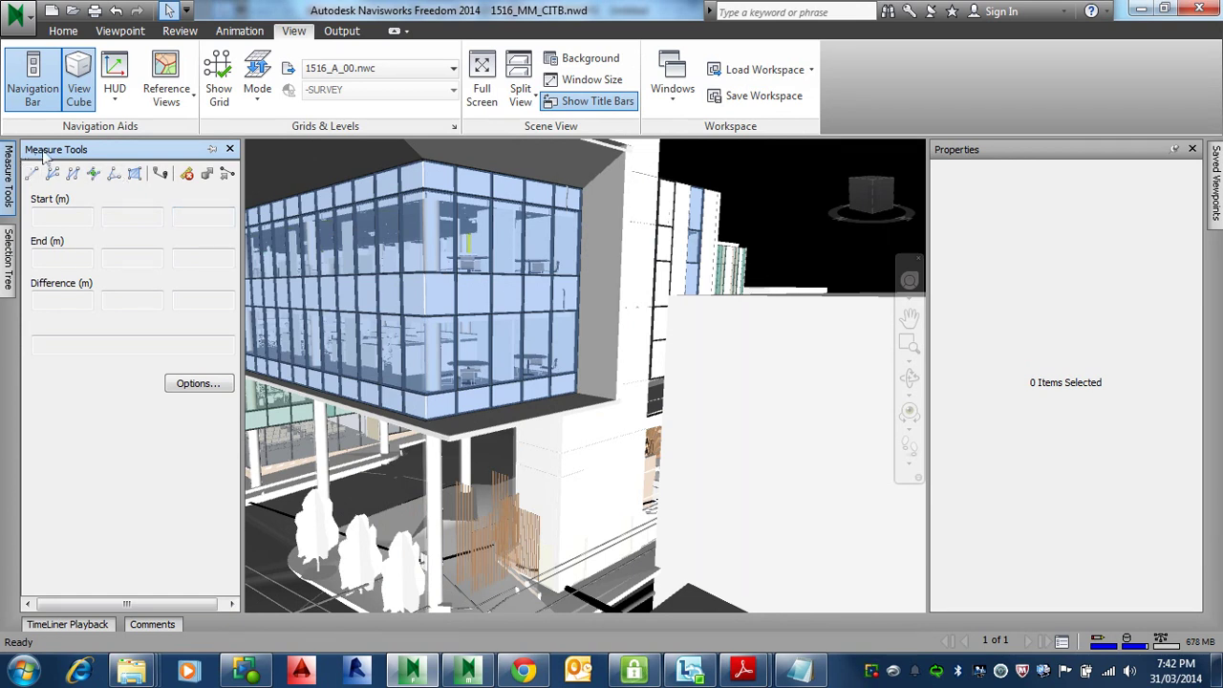
pyautogui.moveTo(7, 258)
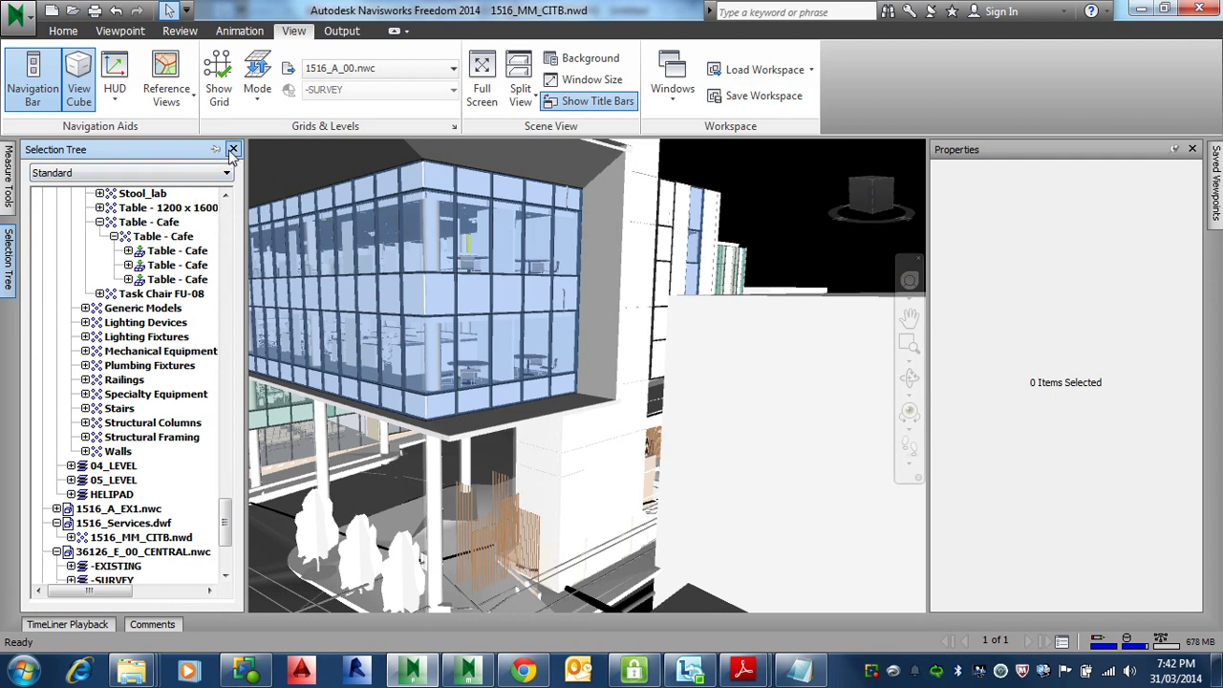
# Undock the Properties window, try the top and bottom docking zones, and dock it along the scene's right edge
pyautogui.moveTo(1046, 149); pyautogui.dragTo(612, 168)
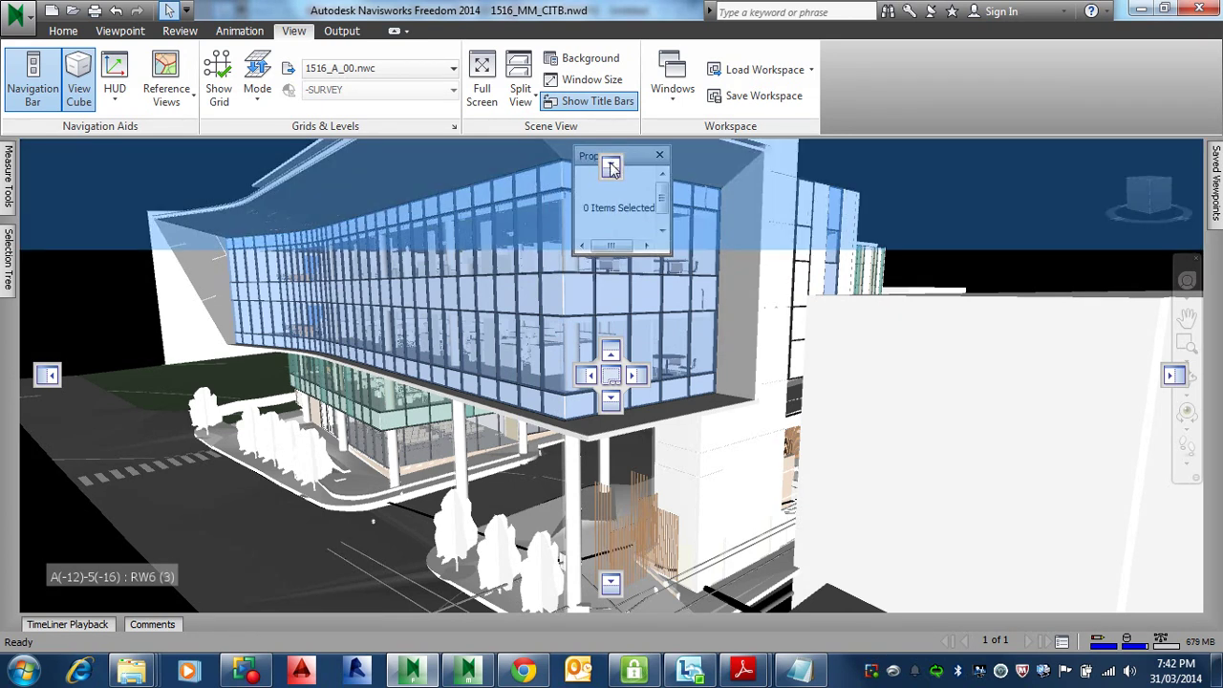
pyautogui.moveTo(613, 168); pyautogui.dragTo(612, 585)
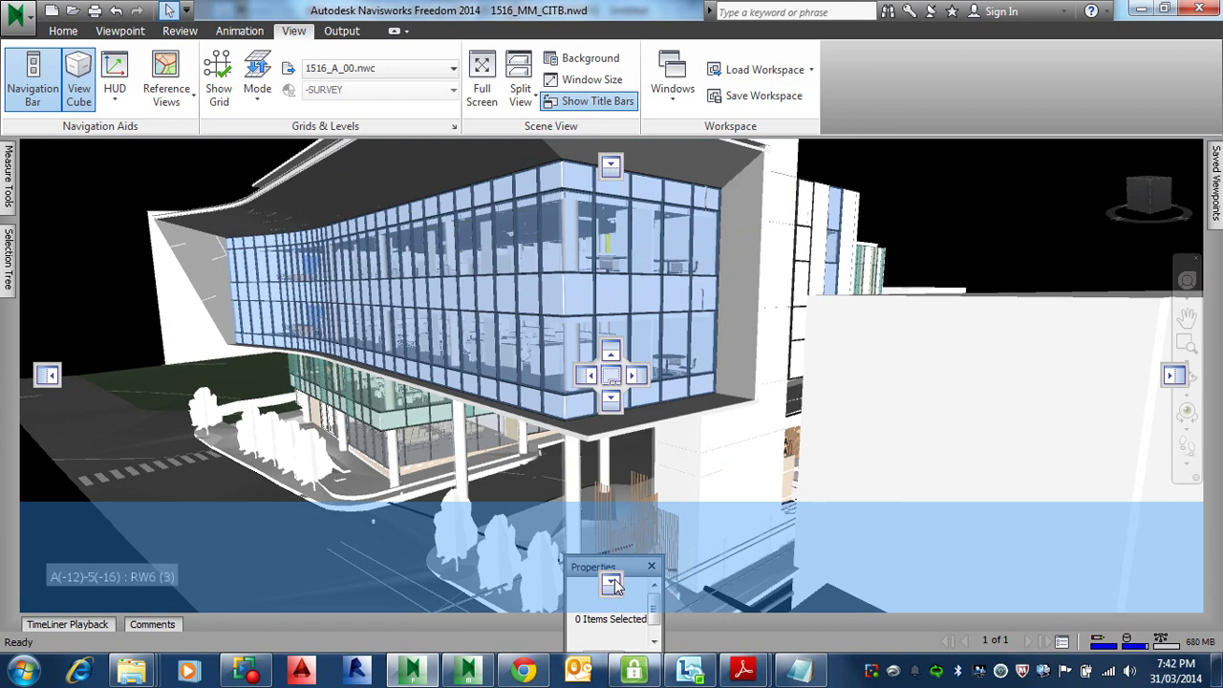
pyautogui.moveTo(613, 580); pyautogui.dragTo(1175, 375)
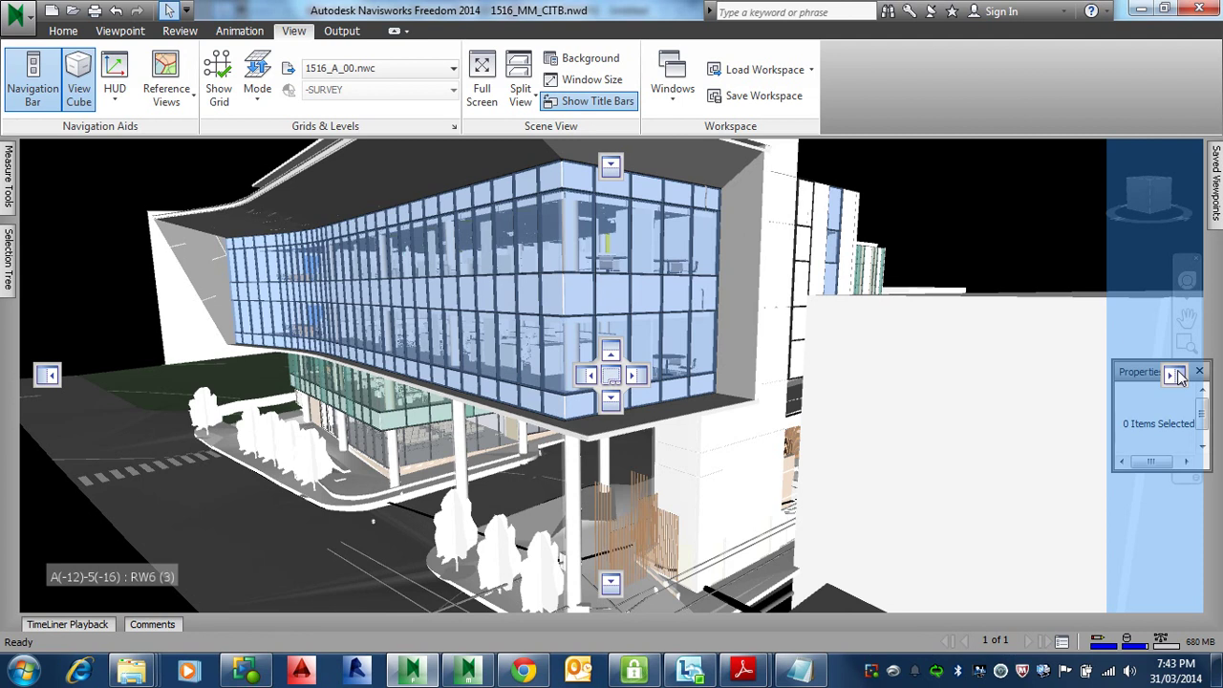
pyautogui.moveTo(1174, 374)
pyautogui.mouseDown()
pyautogui.moveTo(1120, 385)
pyautogui.moveTo(1180, 383)
pyautogui.moveTo(554, 379)
pyautogui.moveTo(621, 376)
pyautogui.moveTo(607, 409)
pyautogui.moveTo(619, 405)
pyautogui.moveTo(617, 613)
pyautogui.moveTo(913, 594)
pyautogui.moveTo(1181, 384)
pyautogui.mouseUp()
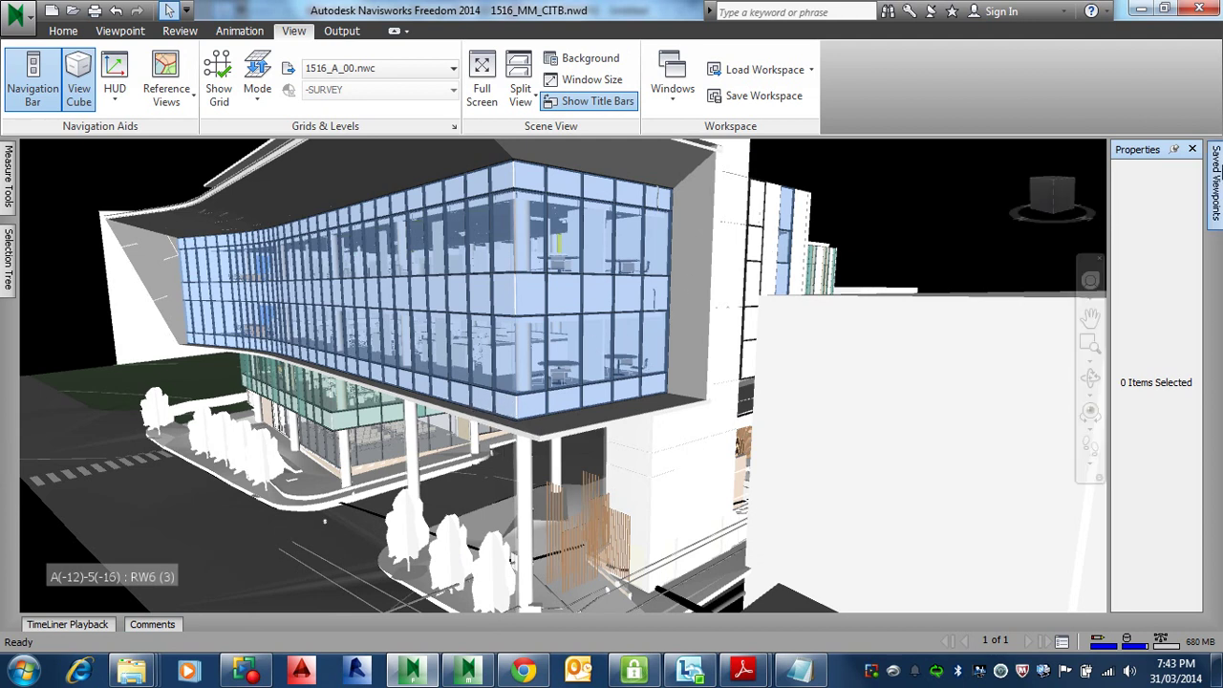
# View the Saved Viewpoints list and set the Properties window to auto-hide
pyautogui.click(1215, 181)
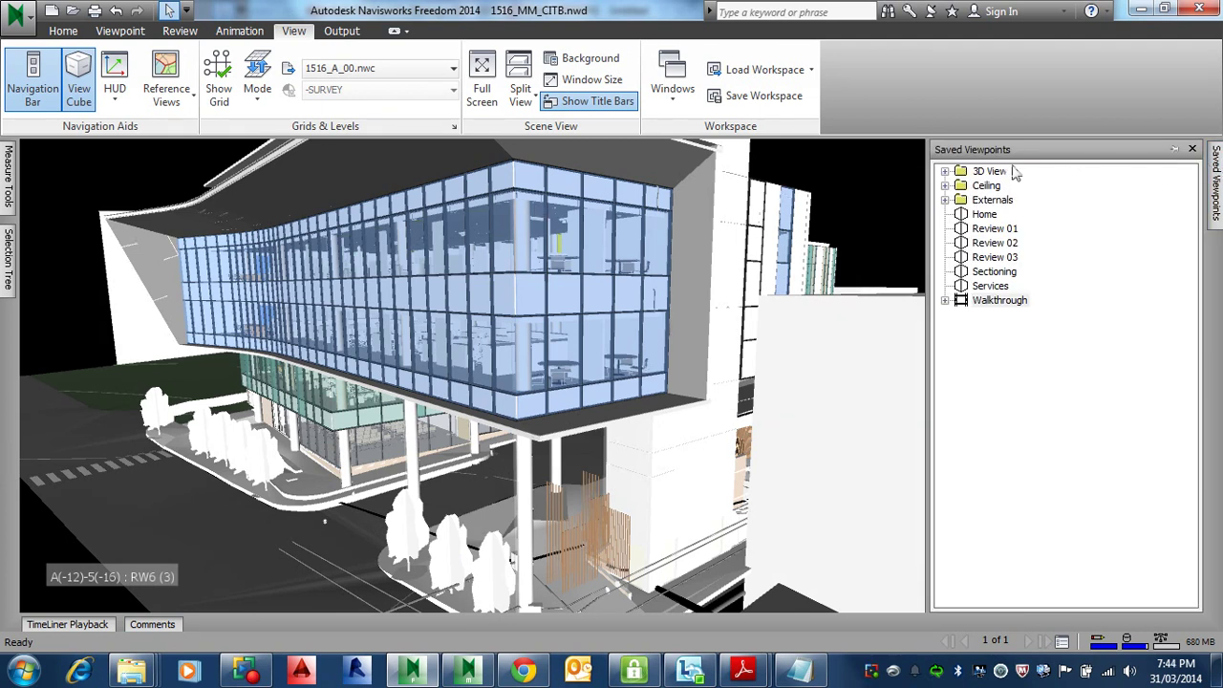
pyautogui.click(1175, 154)
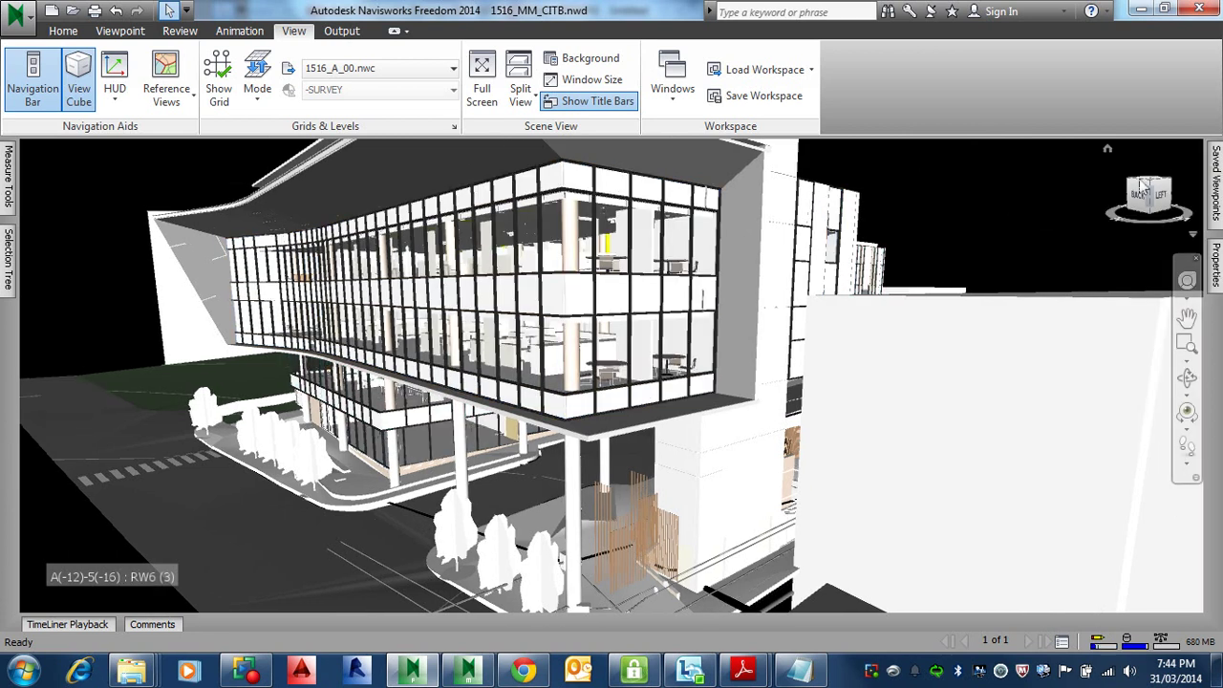
# Pin the Properties window open, undock it, and dock it again along the scene's right edge
pyautogui.moveTo(1216, 265)
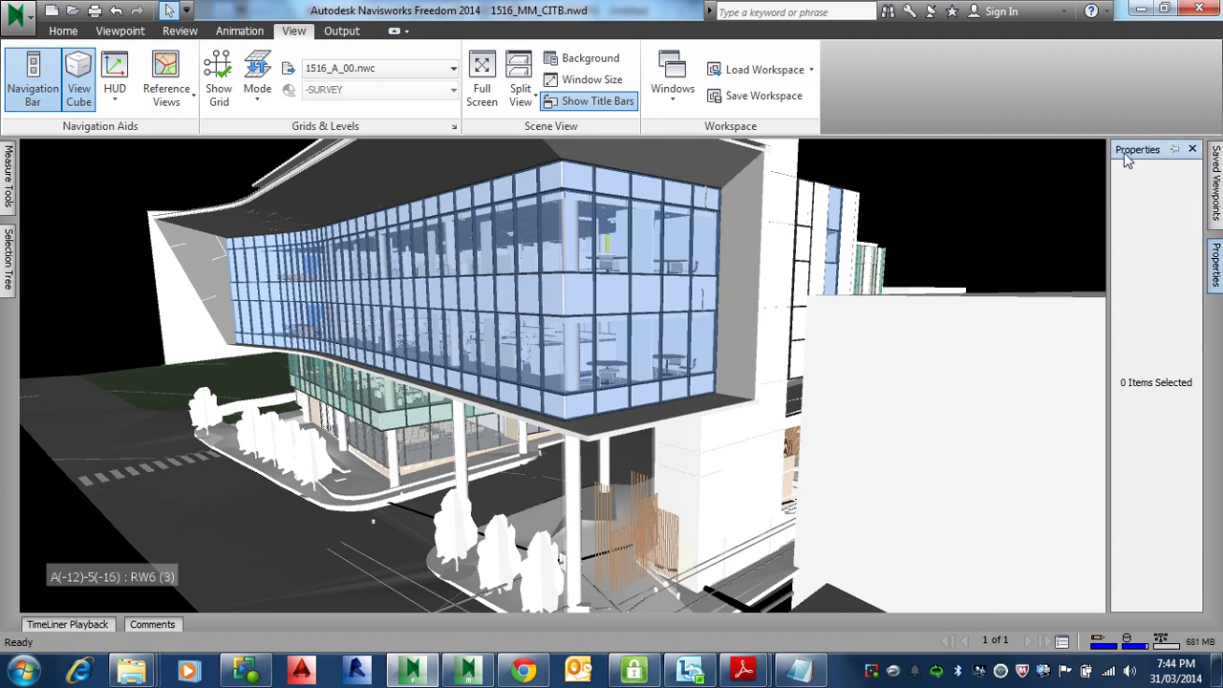
pyautogui.click(1179, 151)
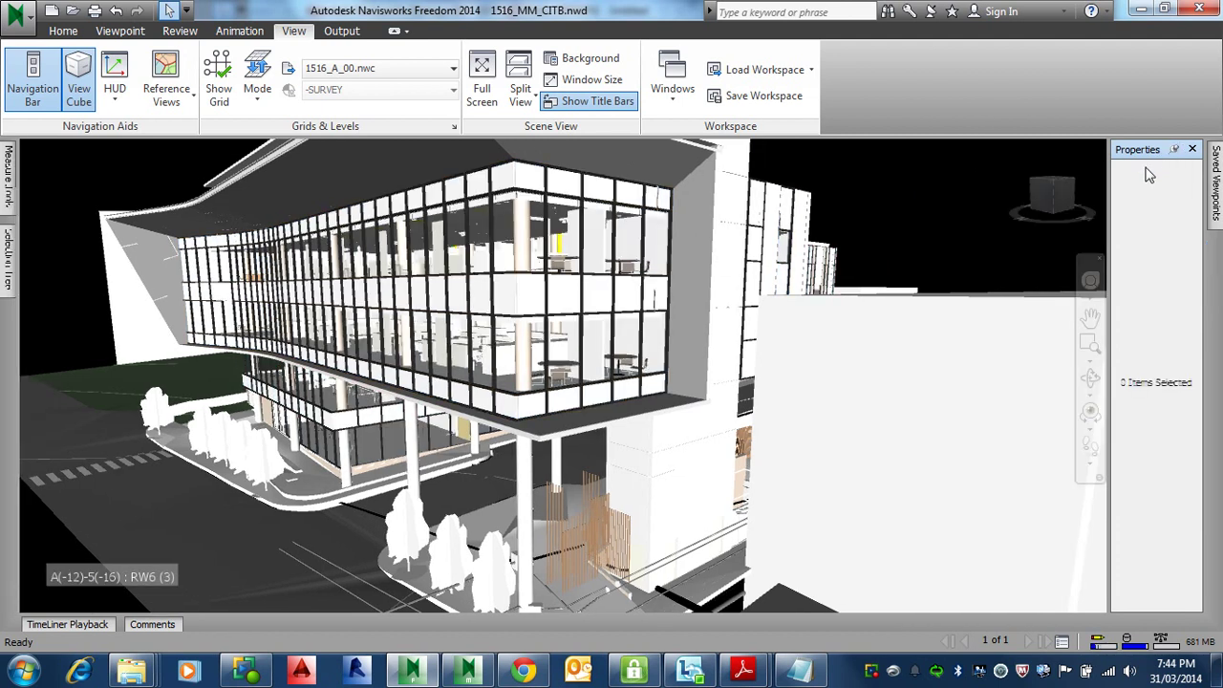
pyautogui.moveTo(1147, 152); pyautogui.dragTo(1177, 382)
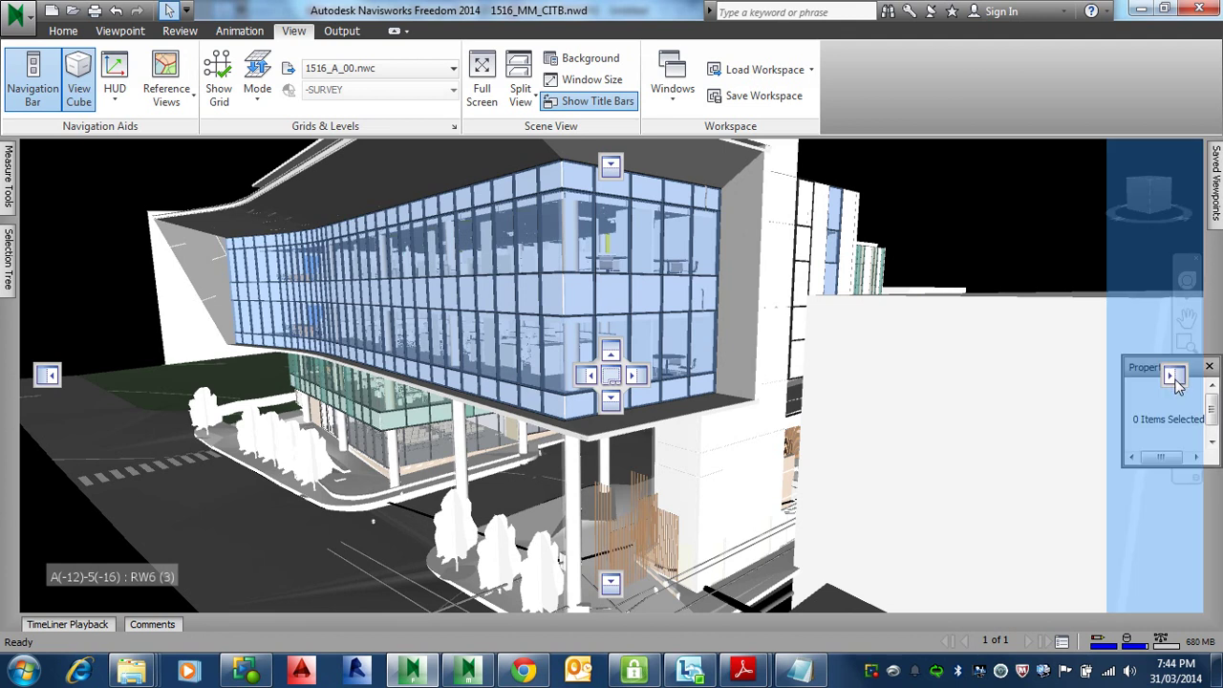
pyautogui.moveTo(1177, 380); pyautogui.dragTo(1178, 386)
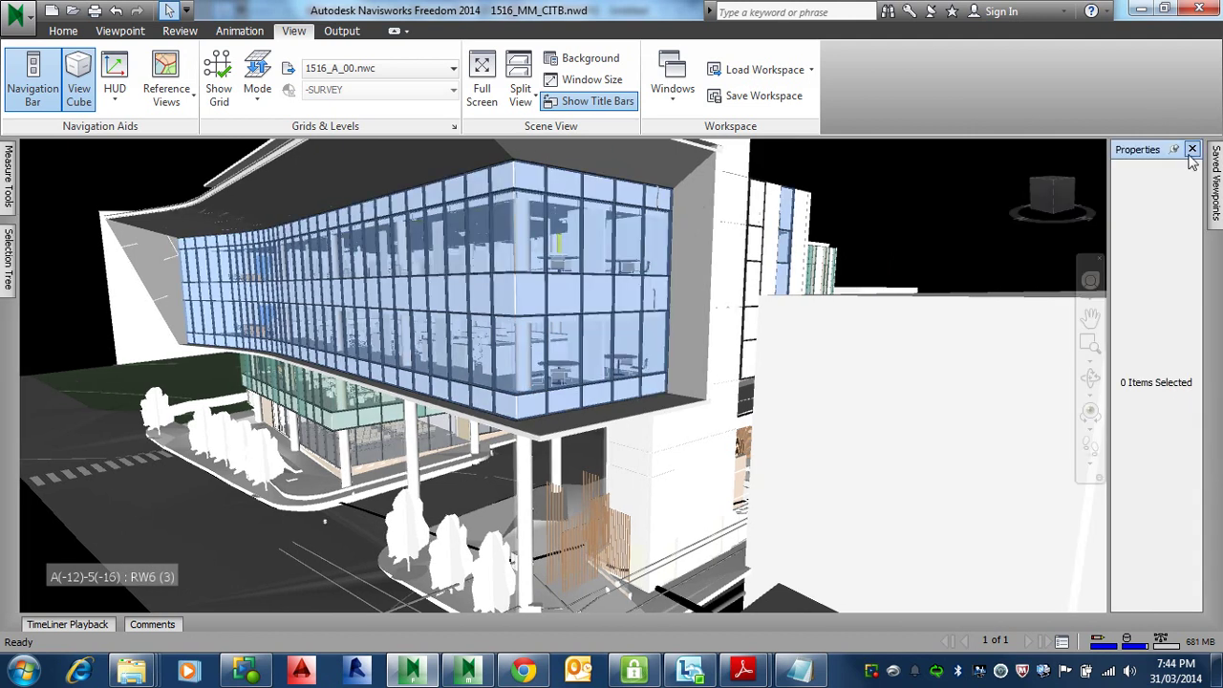
# Set the docked Properties window to auto-hide along the scene's right edge
pyautogui.click(1174, 150)
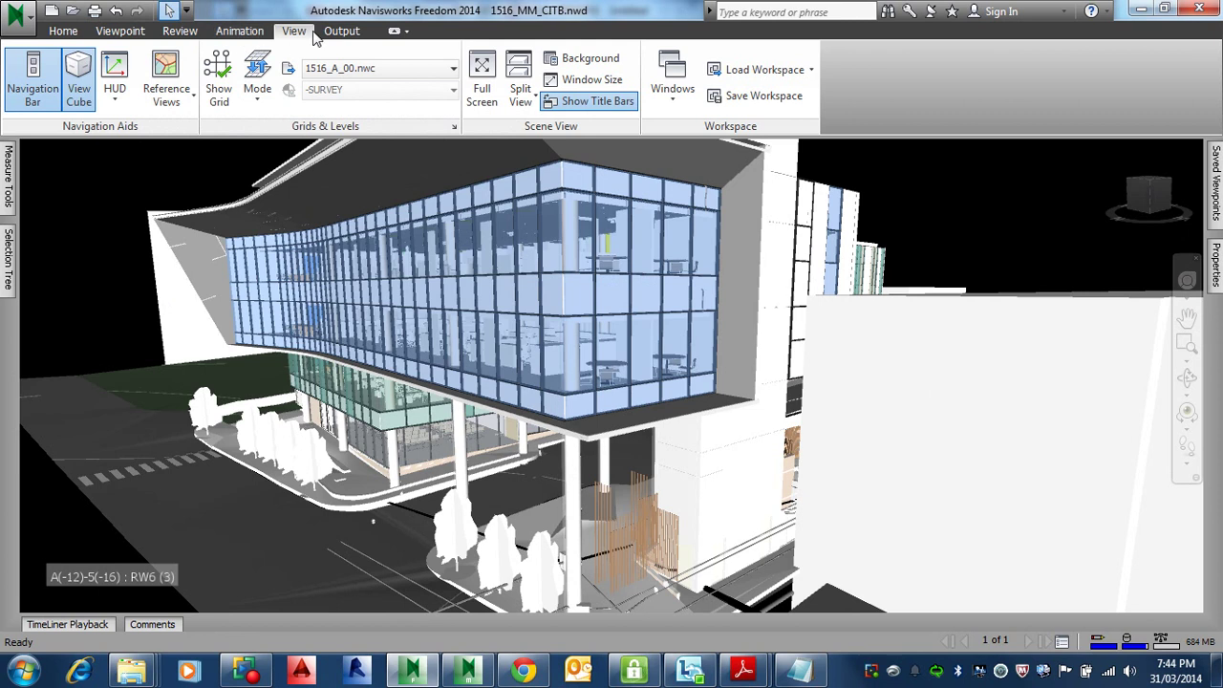
# Turn on the Third Person realism option to show an avatar in the scene
pyautogui.click(139, 34)
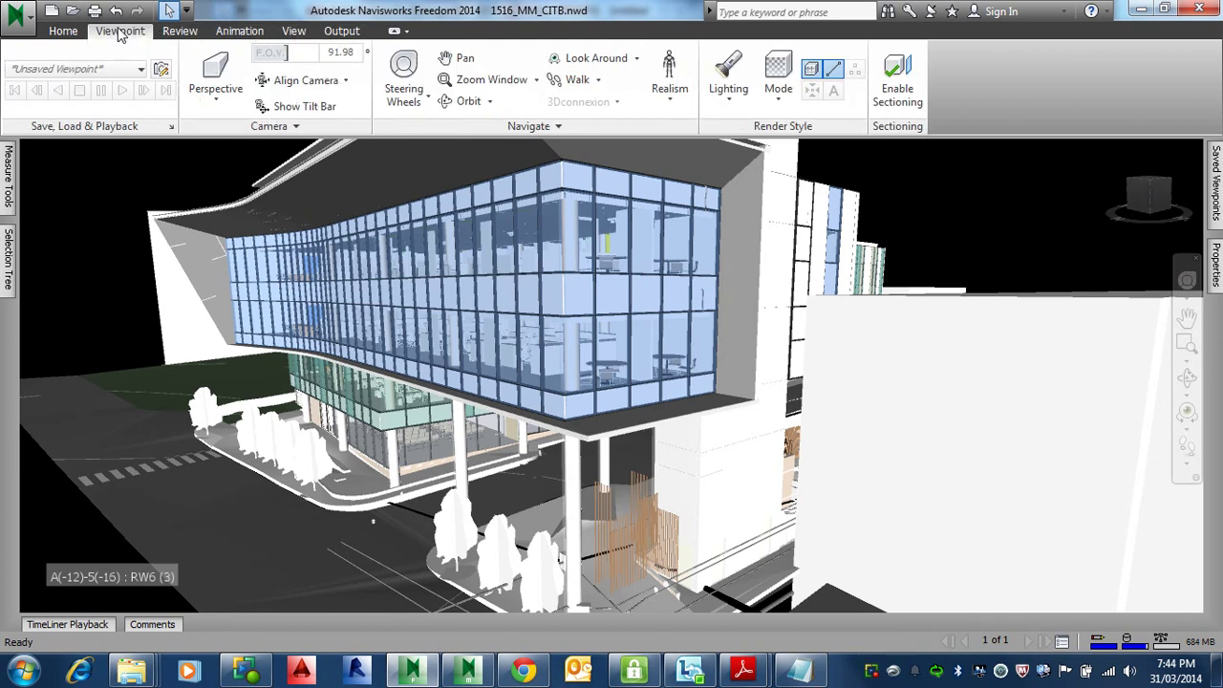
pyautogui.click(63, 30)
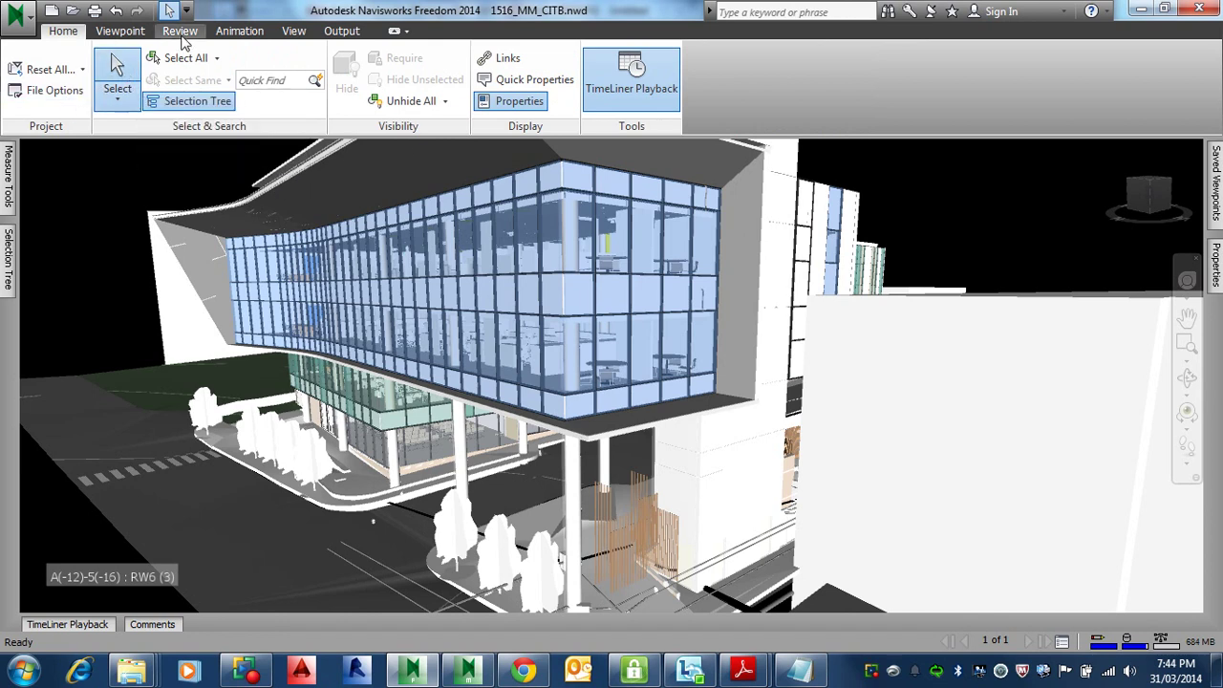
pyautogui.click(182, 31)
pyautogui.click(112, 31)
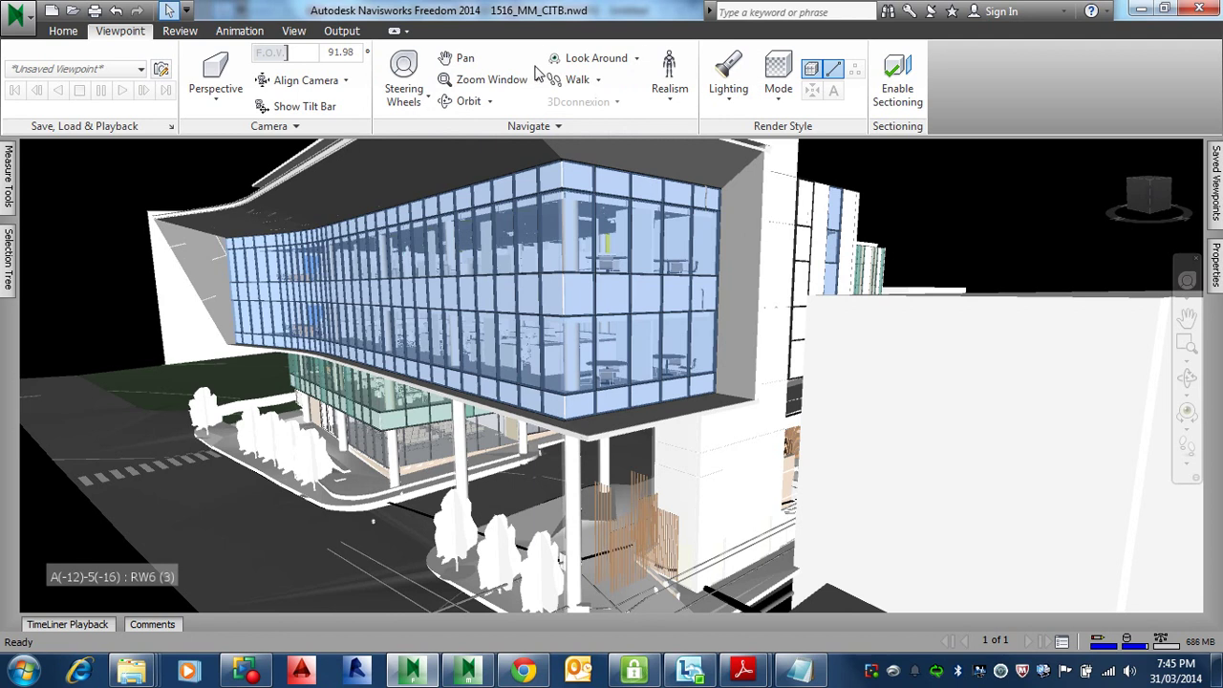
pyautogui.click(670, 95)
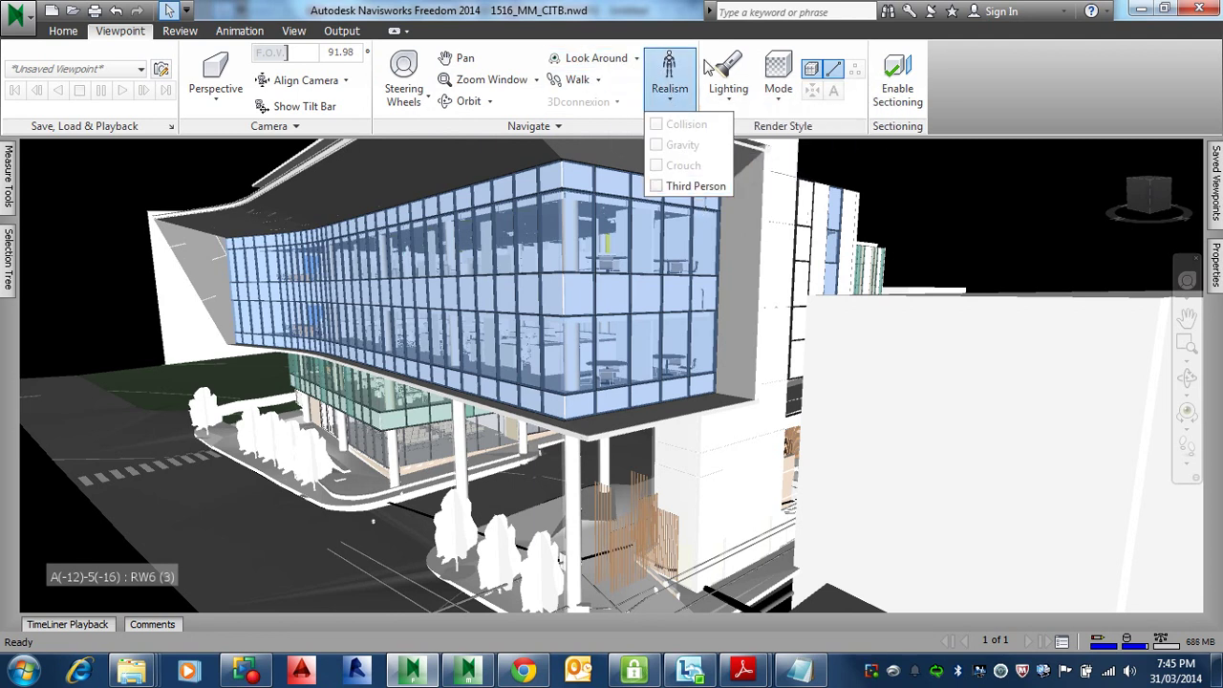
pyautogui.click(970, 79)
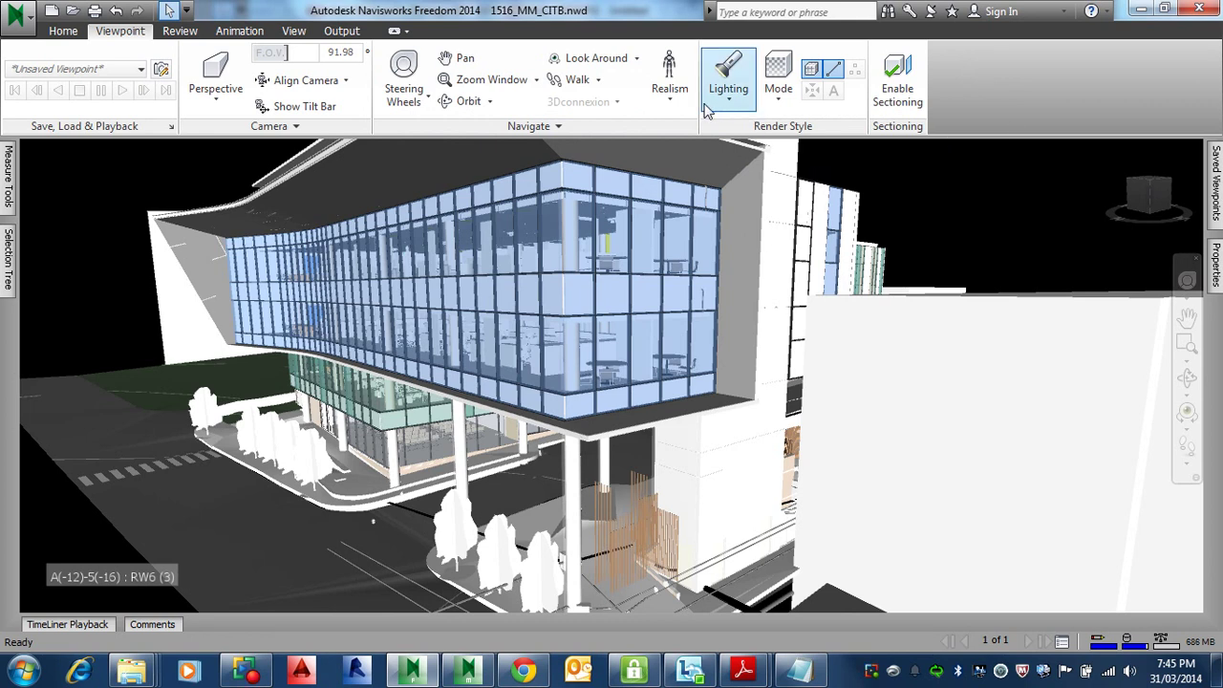
pyautogui.click(669, 84)
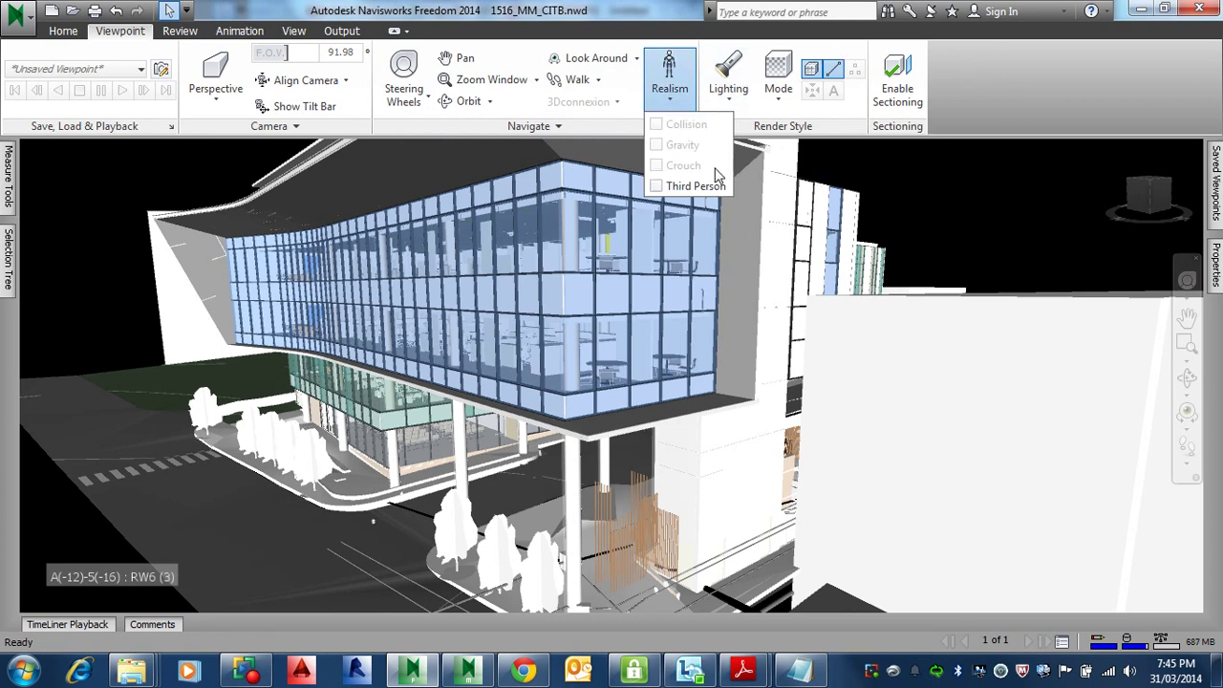
pyautogui.click(657, 187)
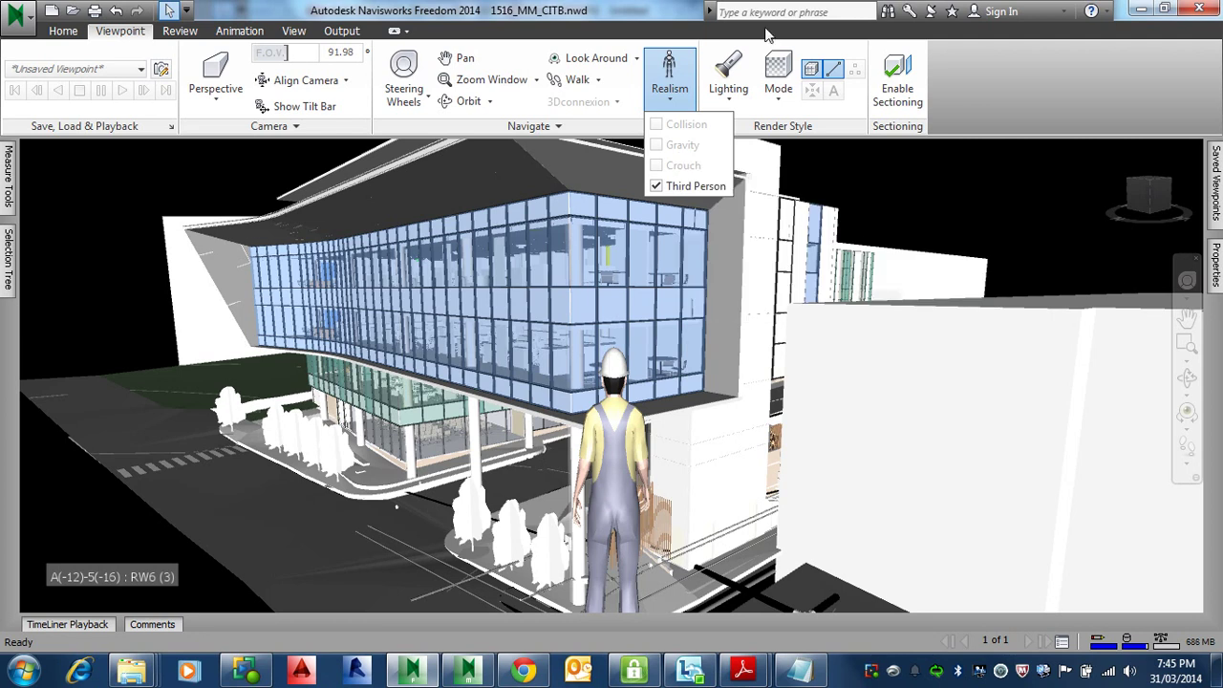
# View the available lighting options and render modes for the scene, keeping the current selections
pyautogui.click(729, 101)
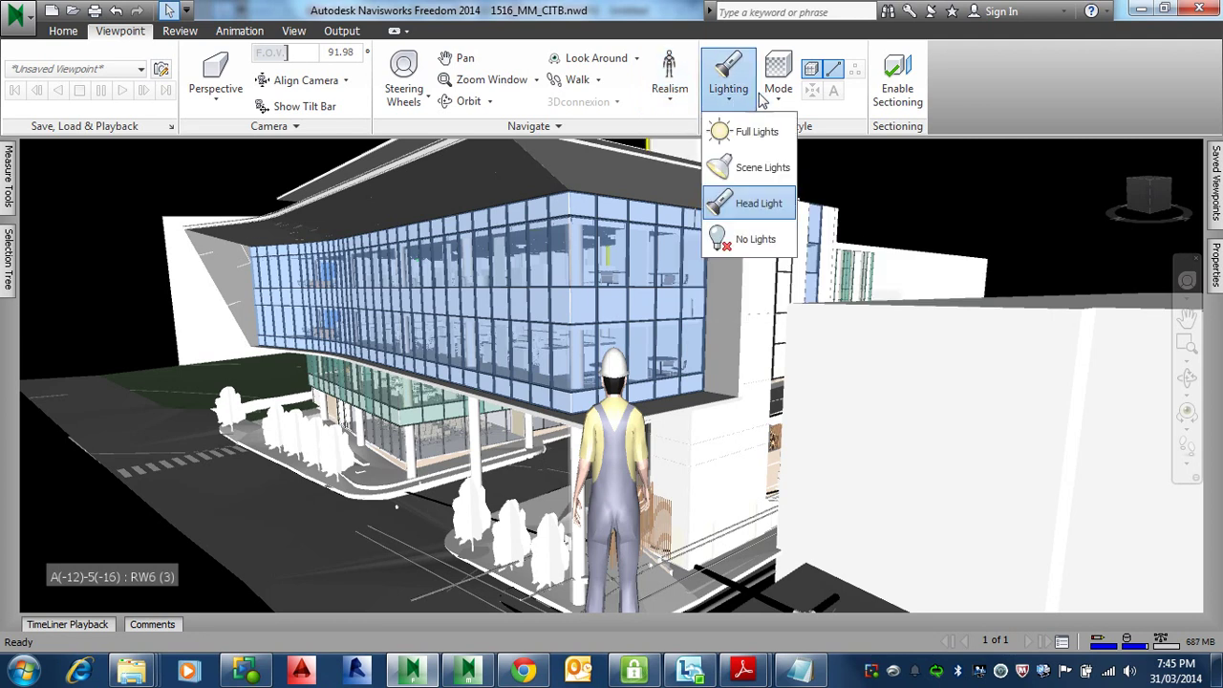
pyautogui.click(1021, 74)
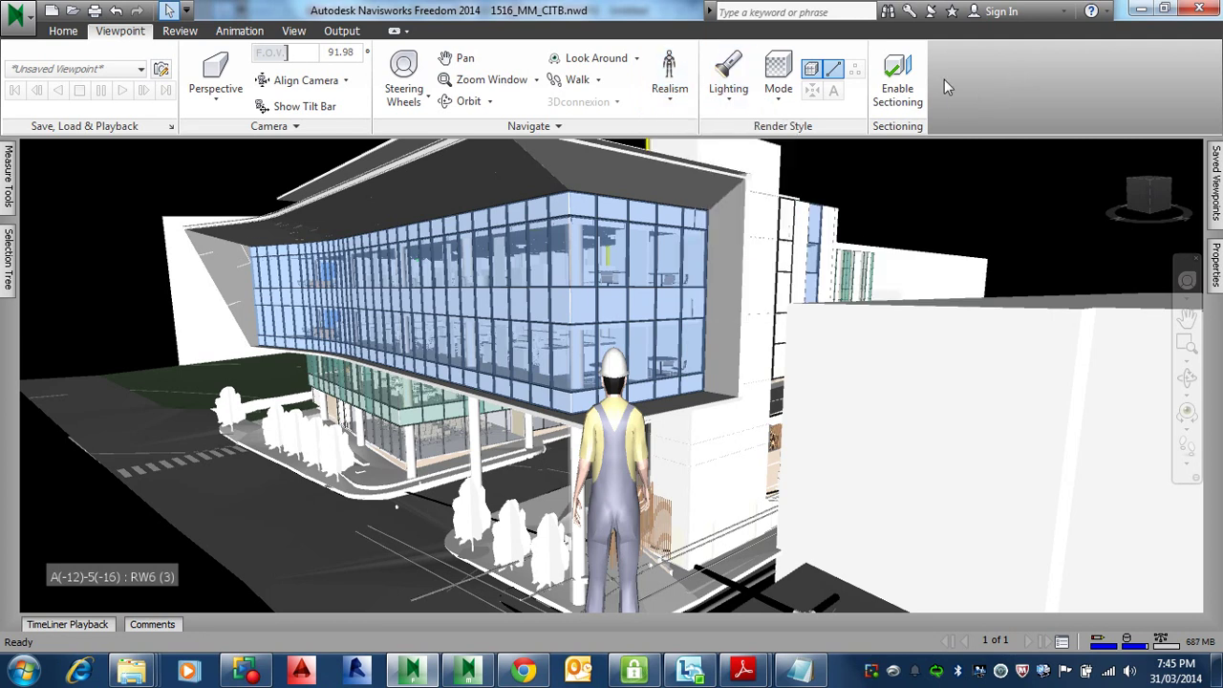
pyautogui.click(789, 101)
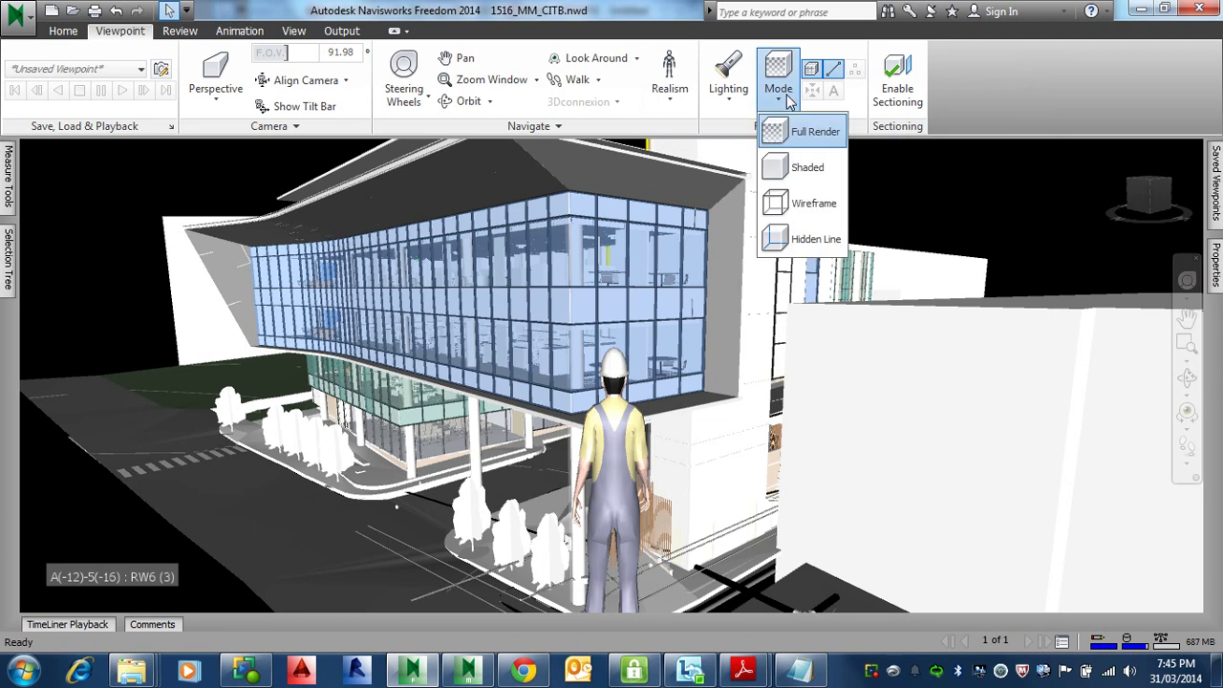
pyautogui.click(998, 73)
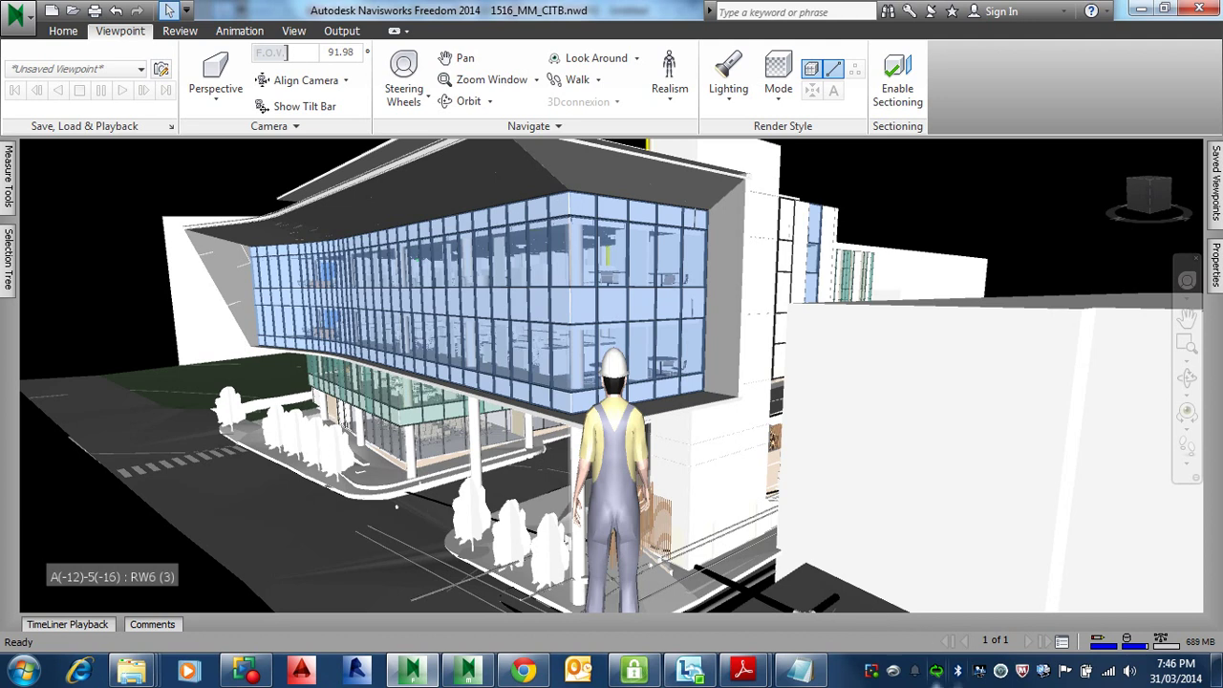
pyautogui.rightClick(872, 671)
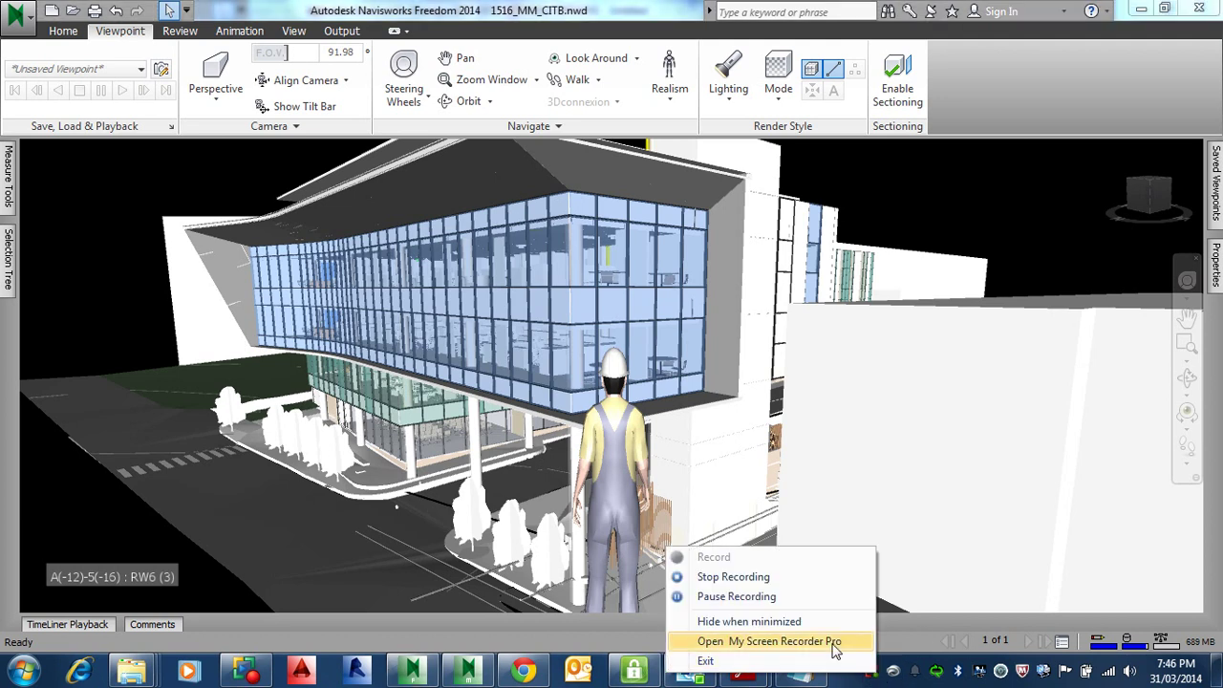